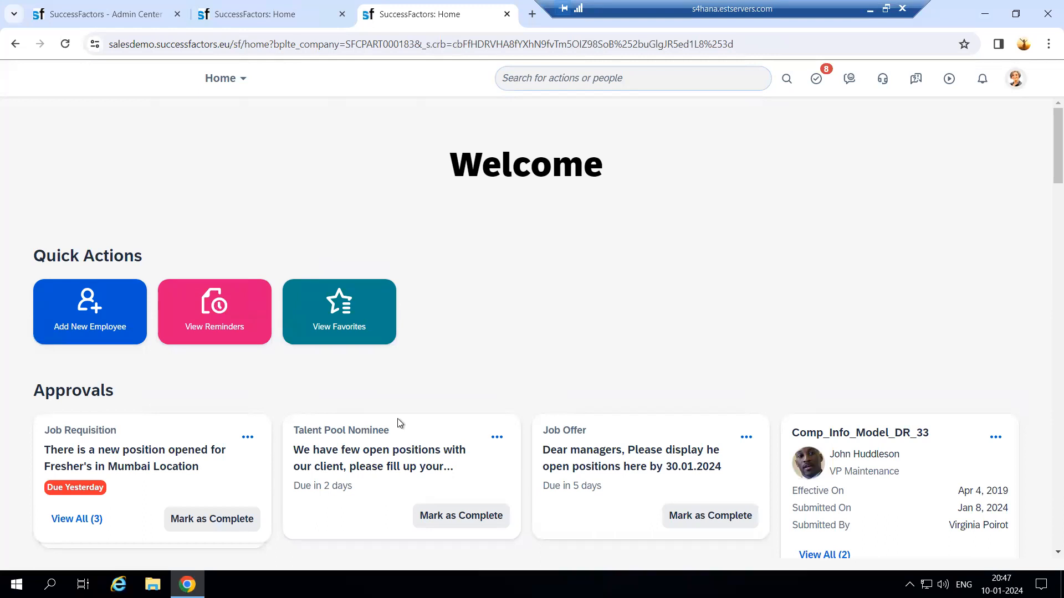
Search for the Manage Home Page admin tool and open its Surveys card settings
scroll(124, 403, "down", 2)
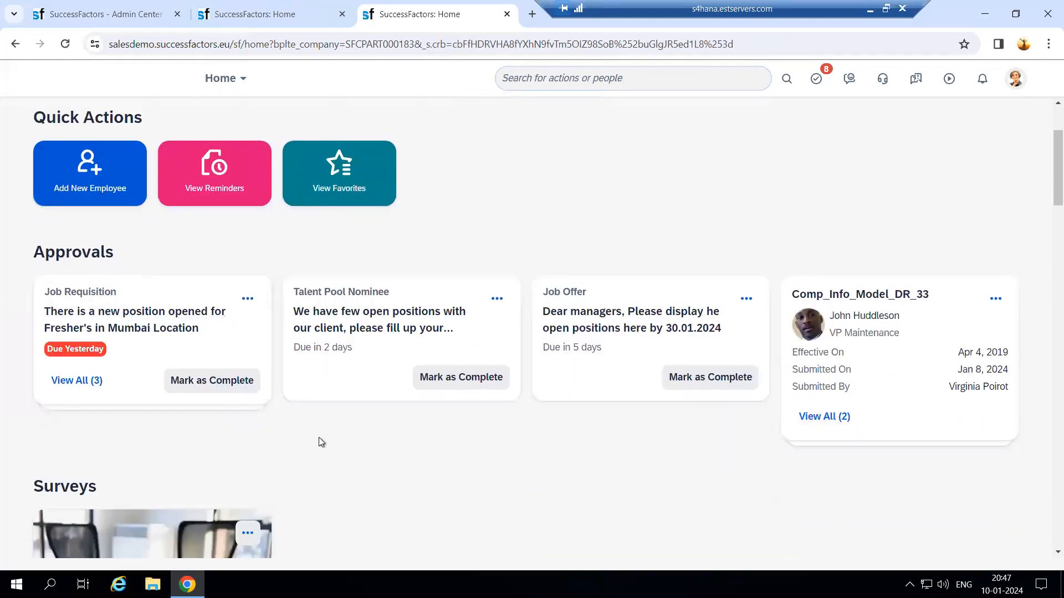
left_click(616, 82)
type("Mana")
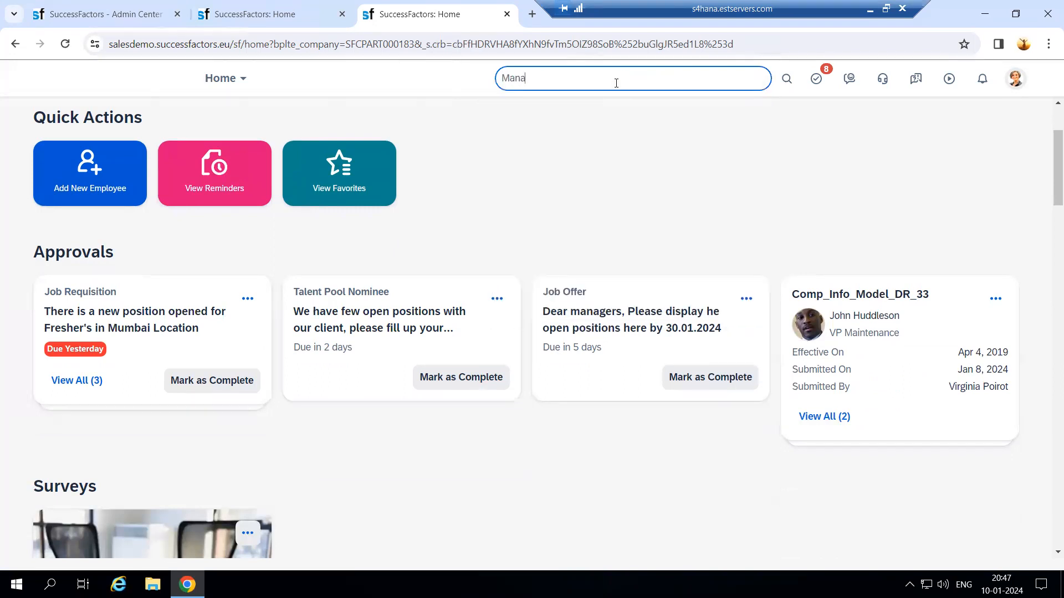
type("ge Home Page")
left_click(563, 245)
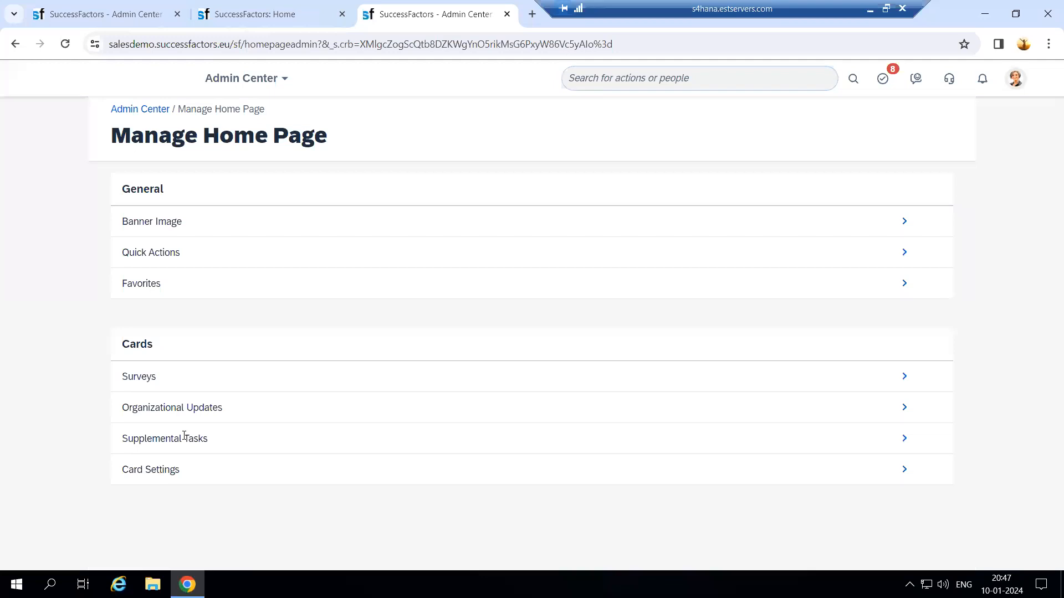
left_click(905, 379)
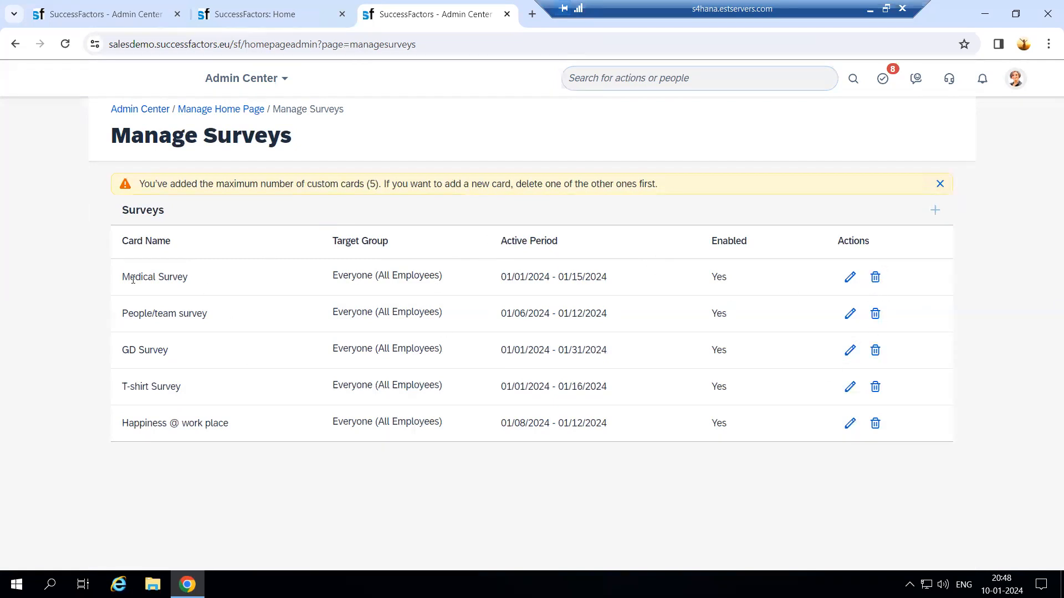
Delete the existing survey cards: Medical Survey, People/team survey, GD Survey, T-shirt Survey and Happiness @ work place
left_click(876, 278)
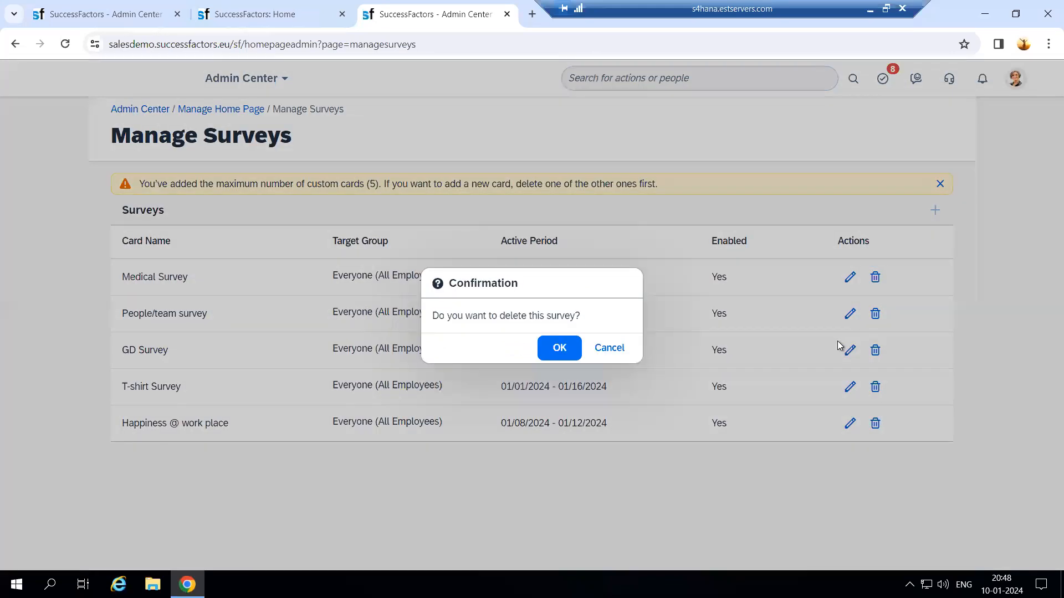
left_click(576, 353)
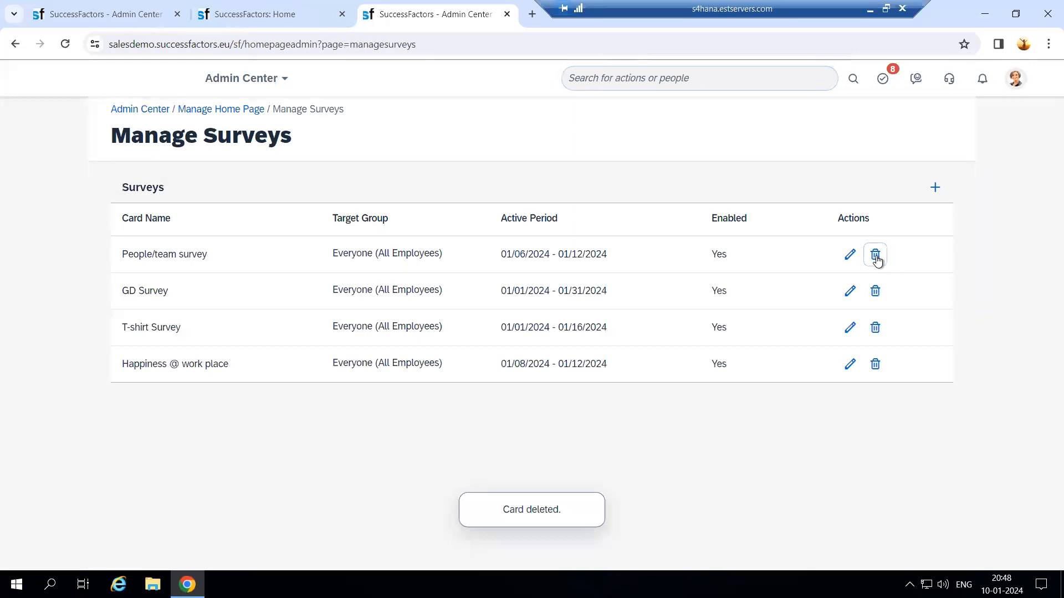
left_click(875, 254)
left_click(559, 353)
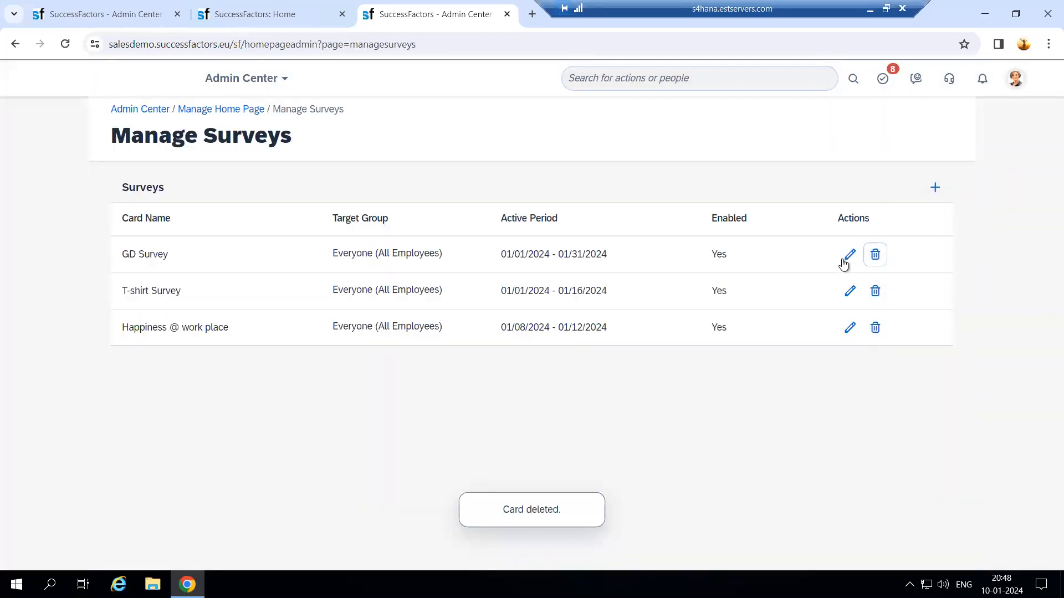
left_click(874, 254)
left_click(559, 348)
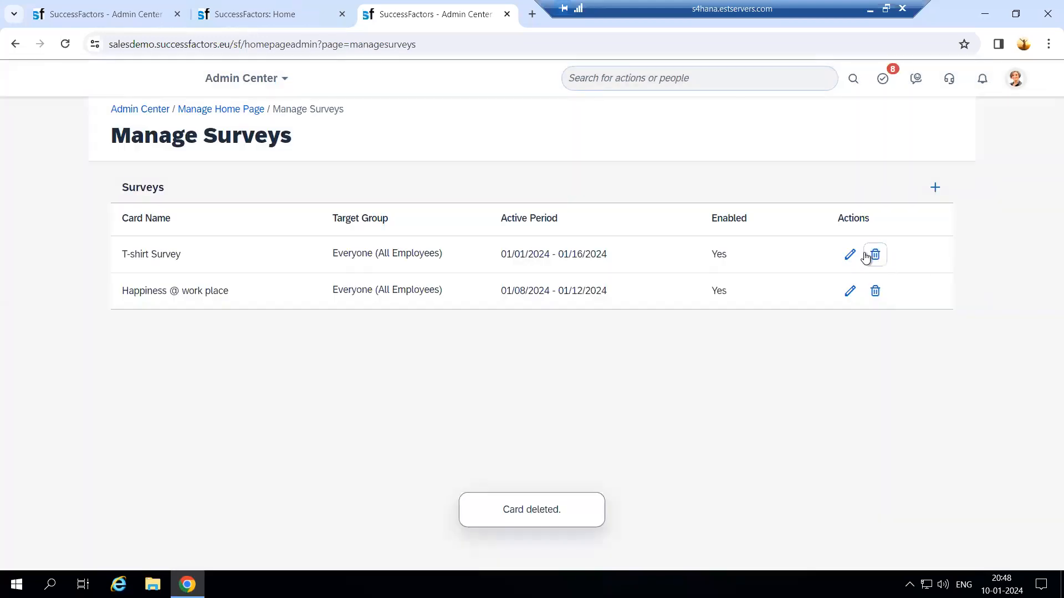
left_click(874, 254)
left_click(561, 356)
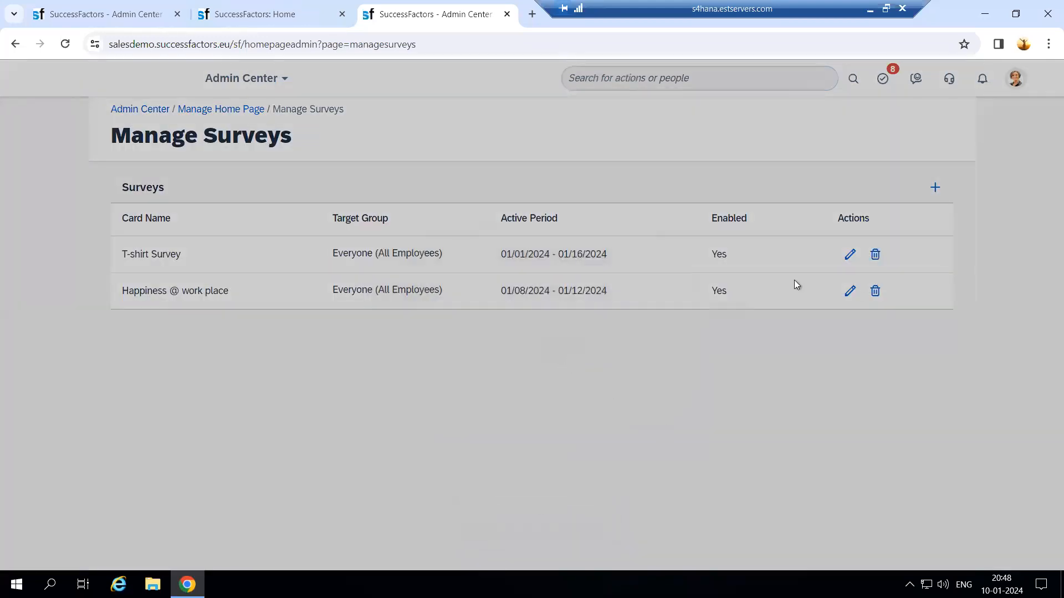
left_click(875, 254)
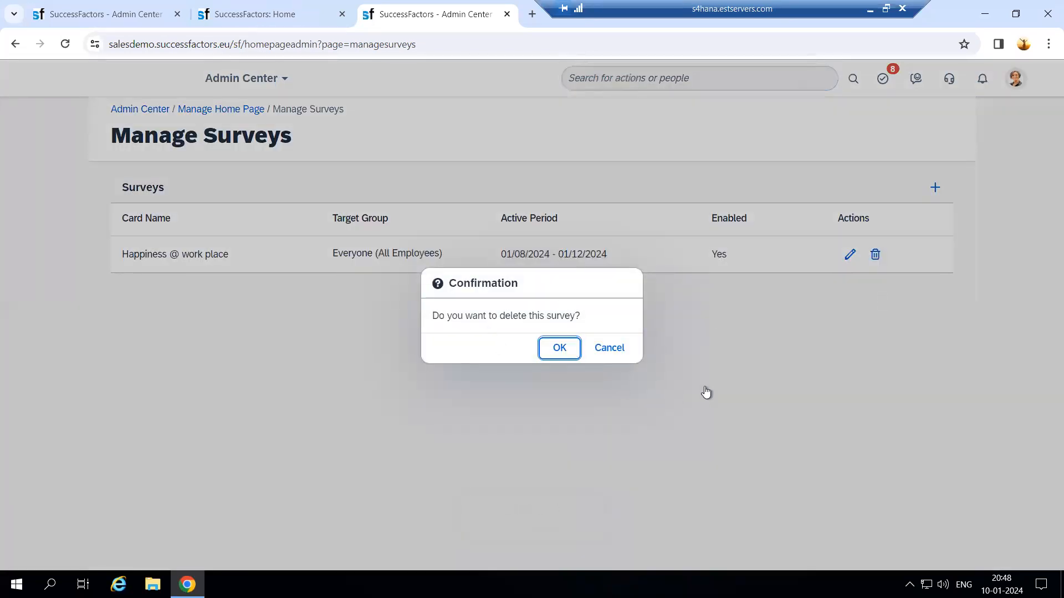
left_click(560, 353)
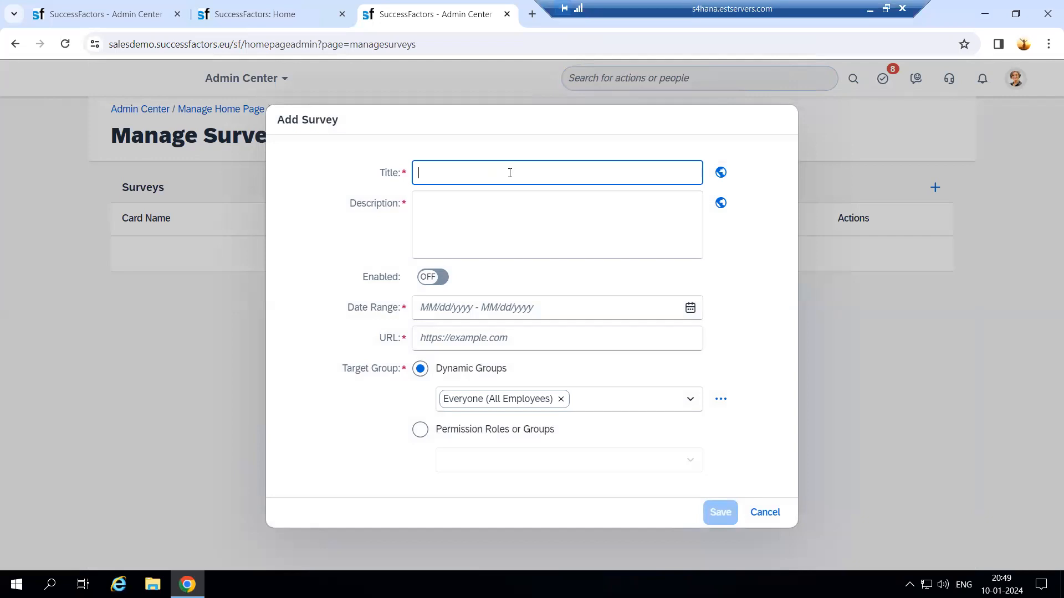
Add a new survey with "Performance Survey of an employee" as both its title and its description
type("Performa")
type("nce Survey")
type(" of ")
type("and")
key("BackSpace")
type("employee")
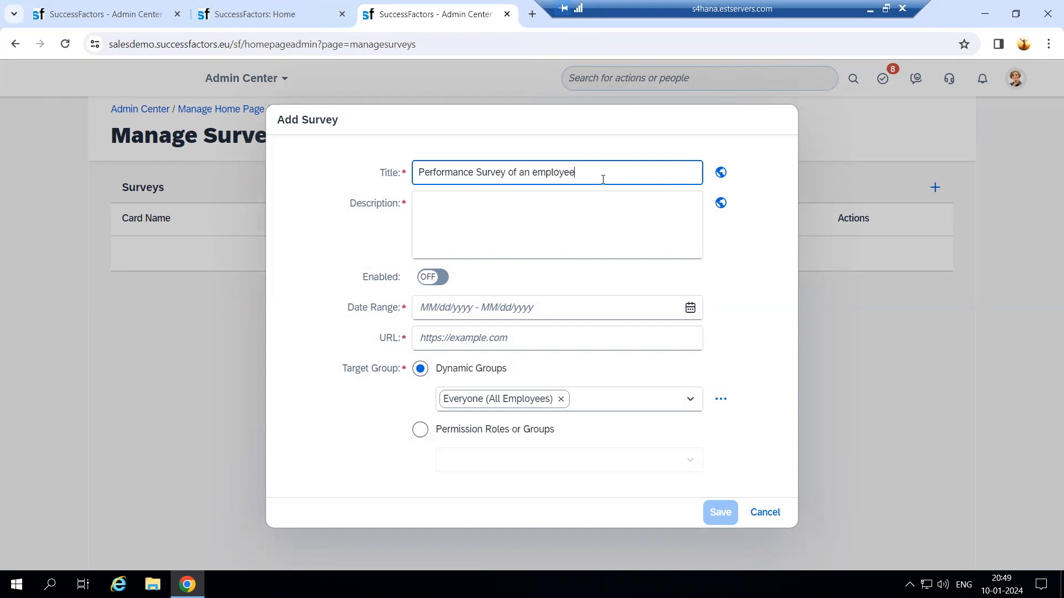
key("ctrl+a")
key("ctrl+c")
left_click(481, 198)
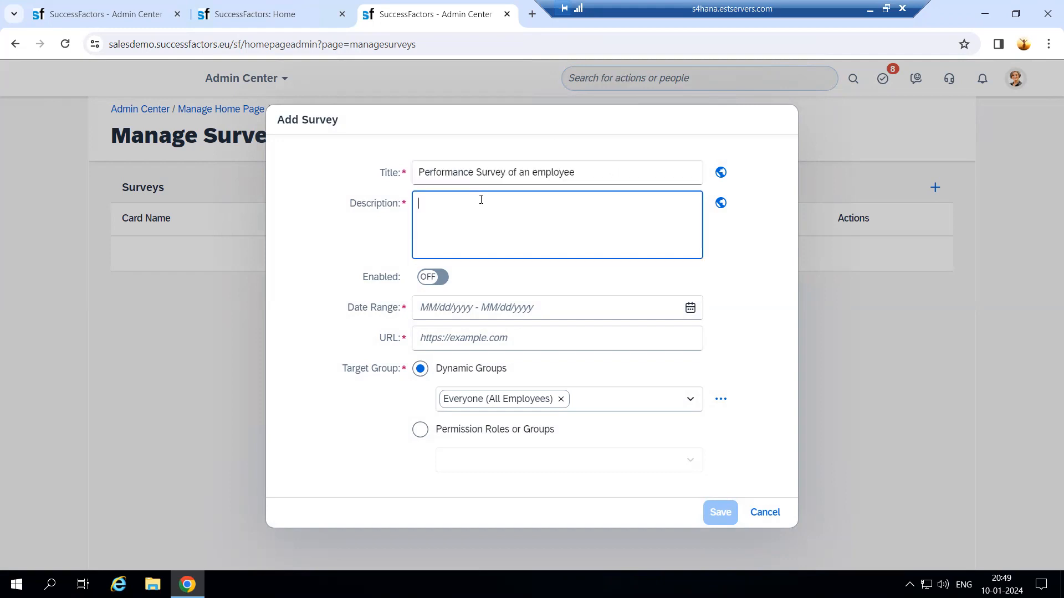
key("ctrl+v")
Enable the new survey and set its date range to 01/10/2024 - 01/19/2024
left_click(434, 277)
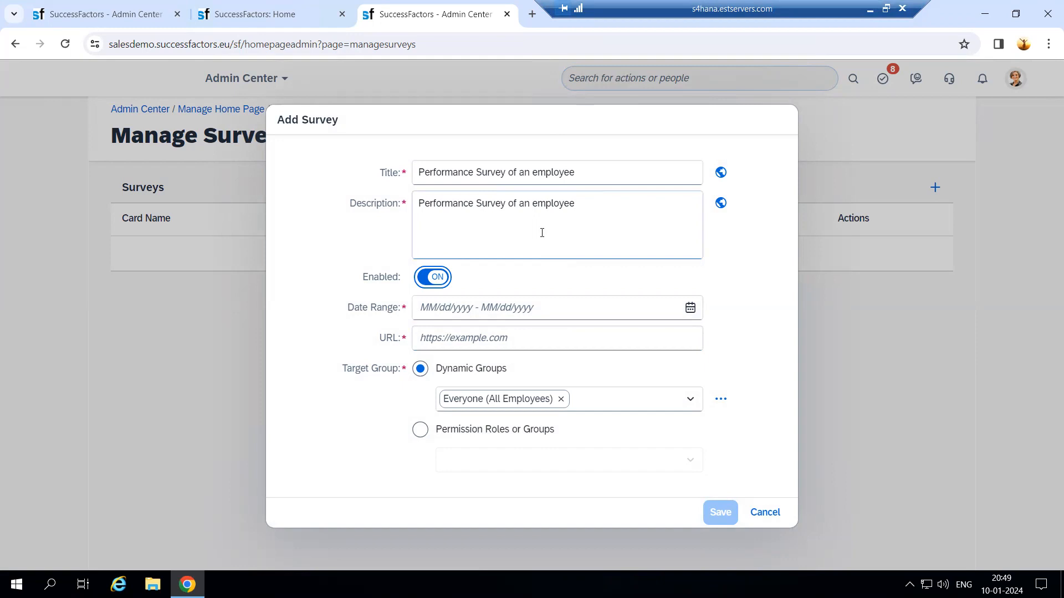
left_click(690, 308)
left_click(537, 436)
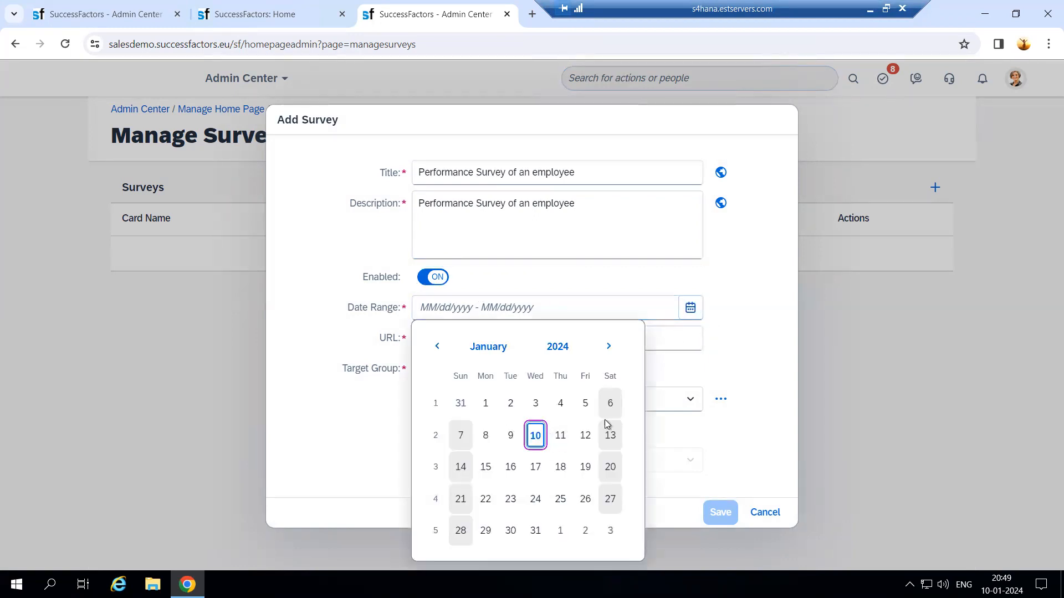
left_click(586, 468)
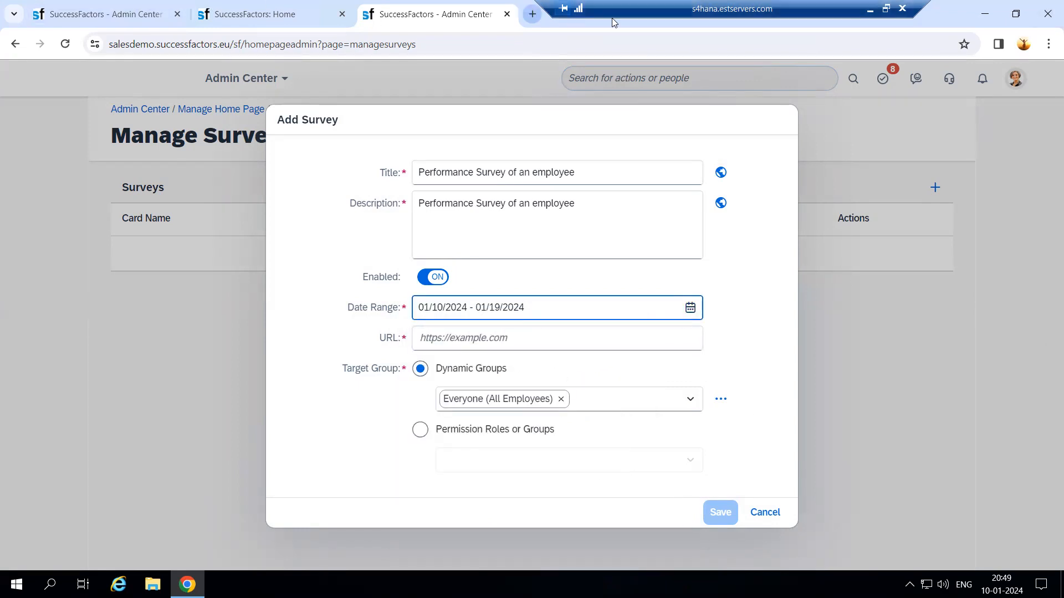
Move the remote connection bar aside and open a new browser tab for finding the survey's web address
left_click_drag(599, 6, 111, 5)
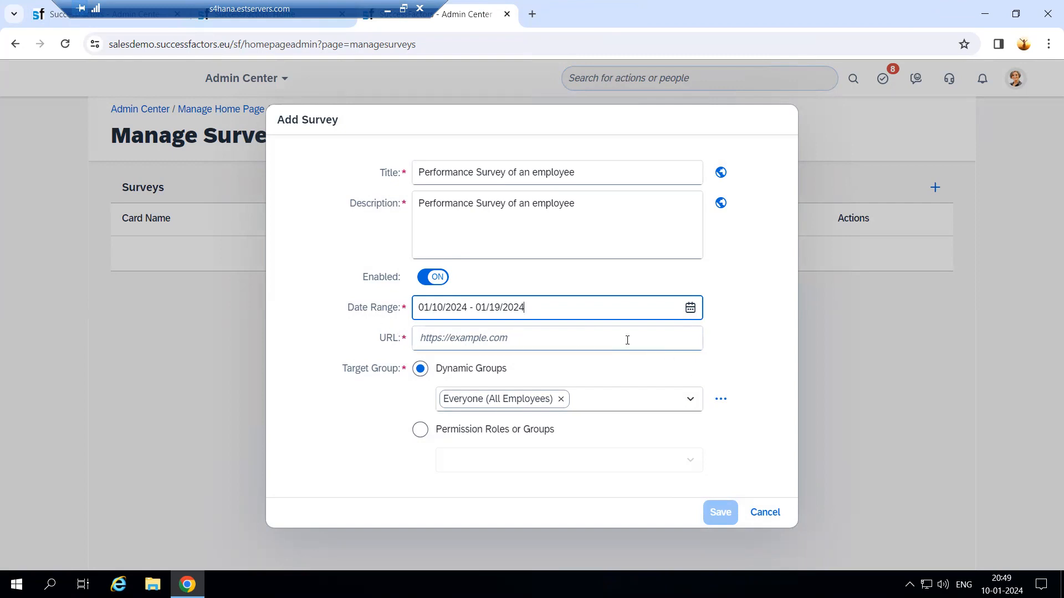
left_click(533, 15)
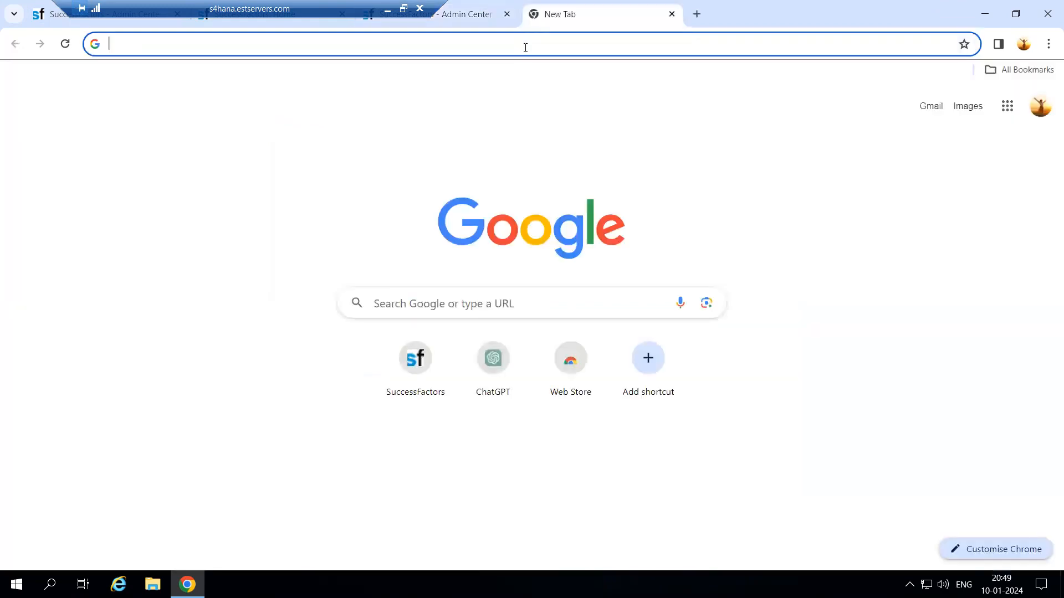
left_click(525, 47)
type("su")
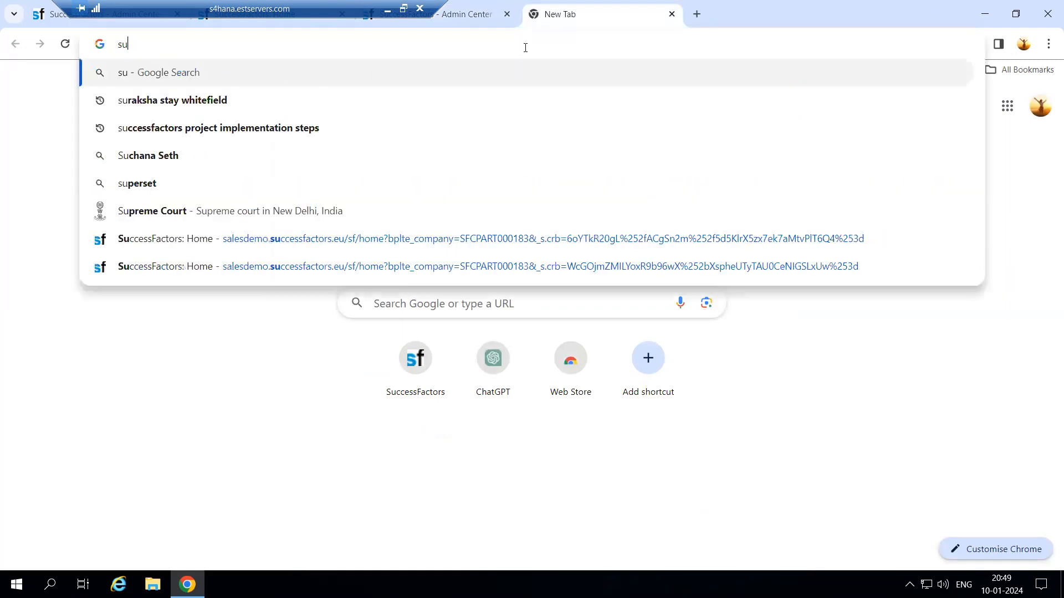
key("BackSpace")
key("BackSpace")
type("sap")
key("BackSpace")
key("BackSpace")
key("BackSpace")
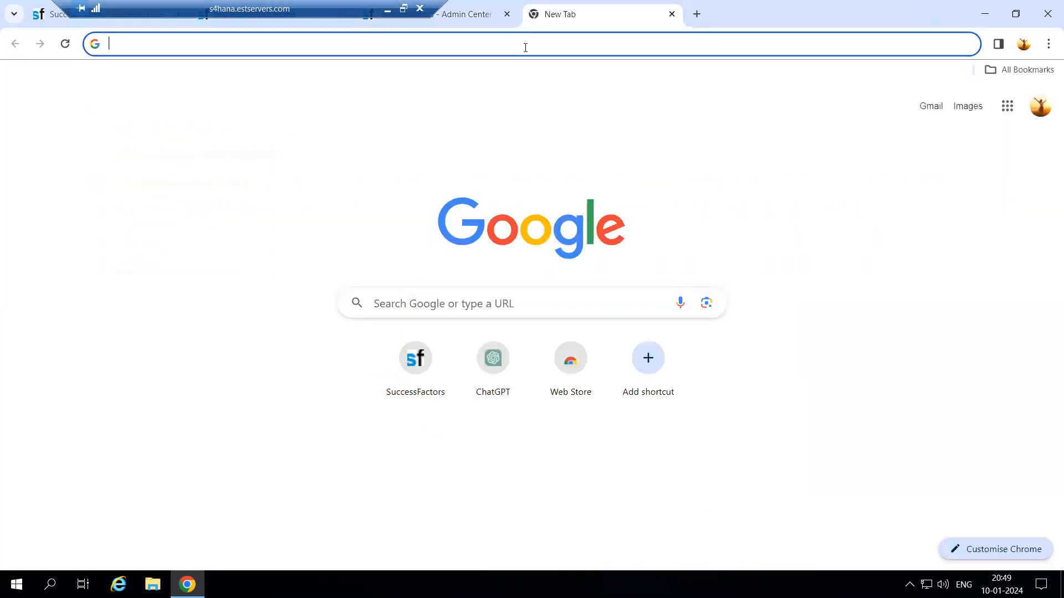
Load help.sap.com and copy the address of the SAP Help Portal page
type("help.sap.com")
key("Return")
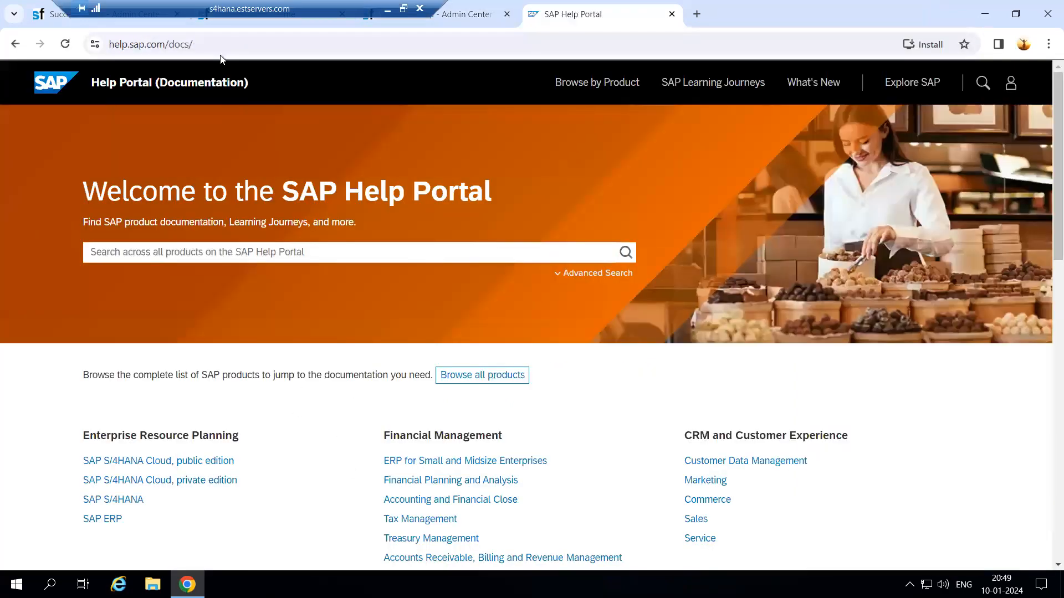
left_click_drag(220, 53, 111, 83)
key("ctrl+c")
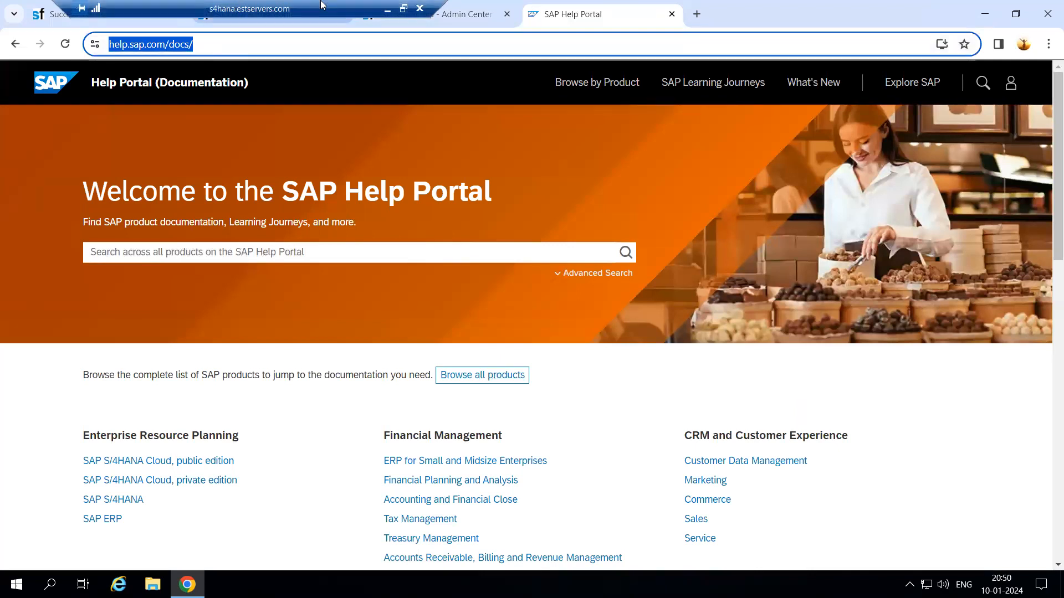
left_click(775, 9)
double_click(411, 16)
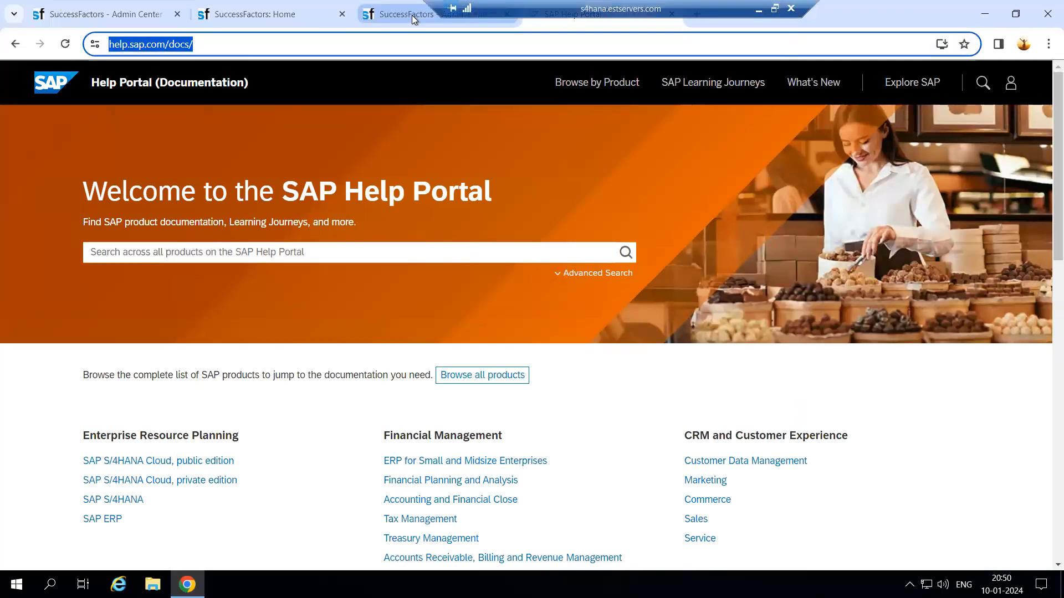
left_click(385, 15)
left_click(455, 340)
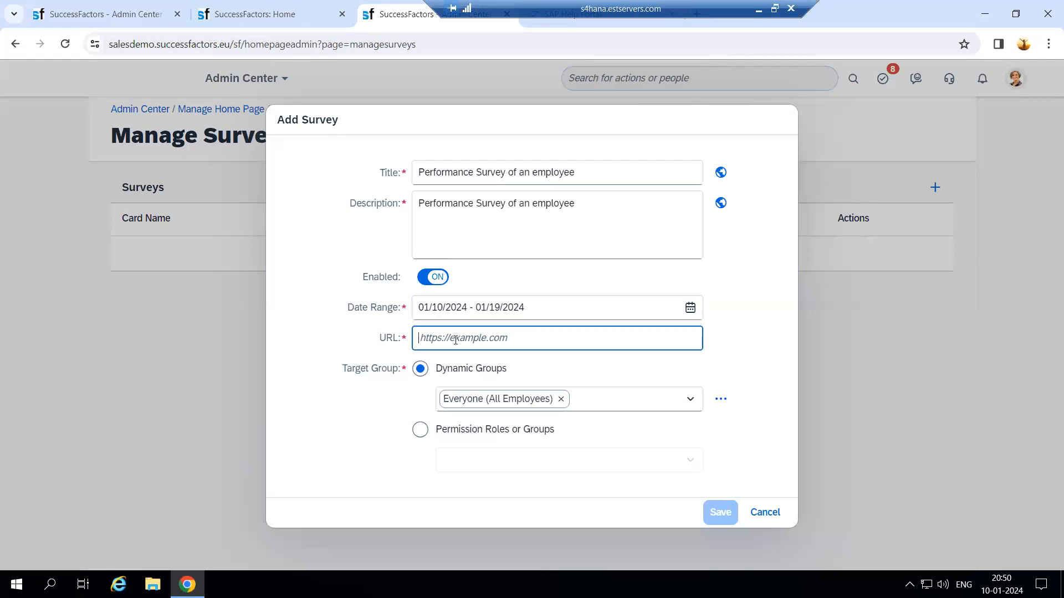
key("ctrl+v")
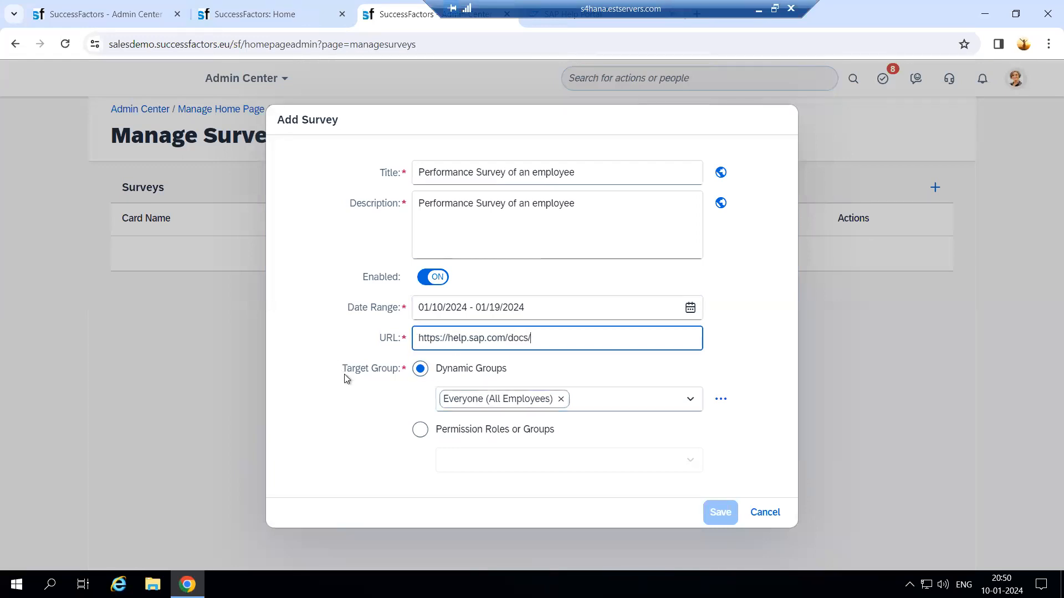
Check the target group options, keep the dynamic group Everyone (All Employees), and save the survey
left_click(519, 387)
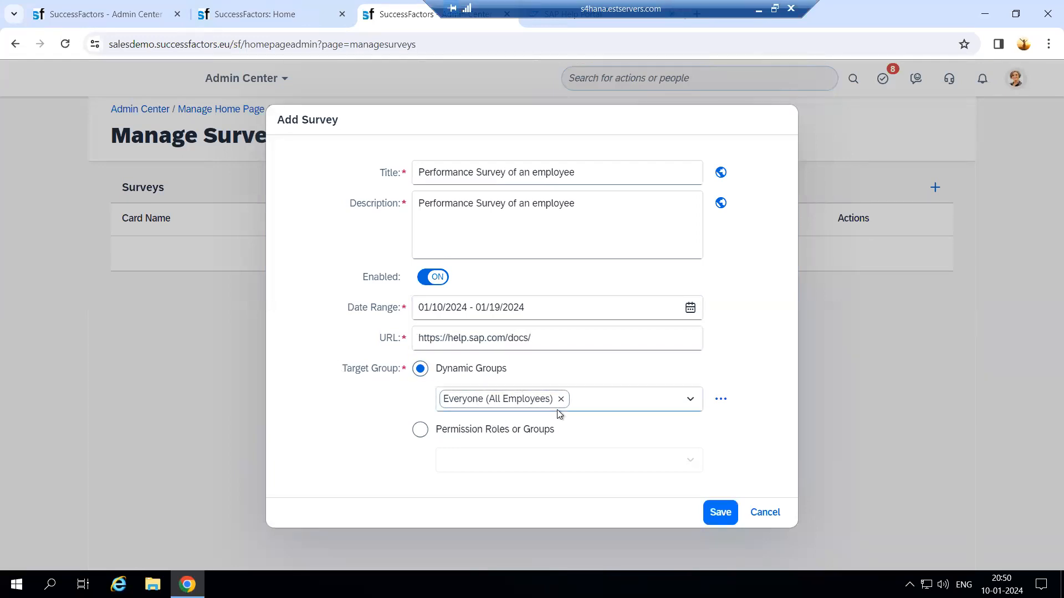
left_click(691, 403)
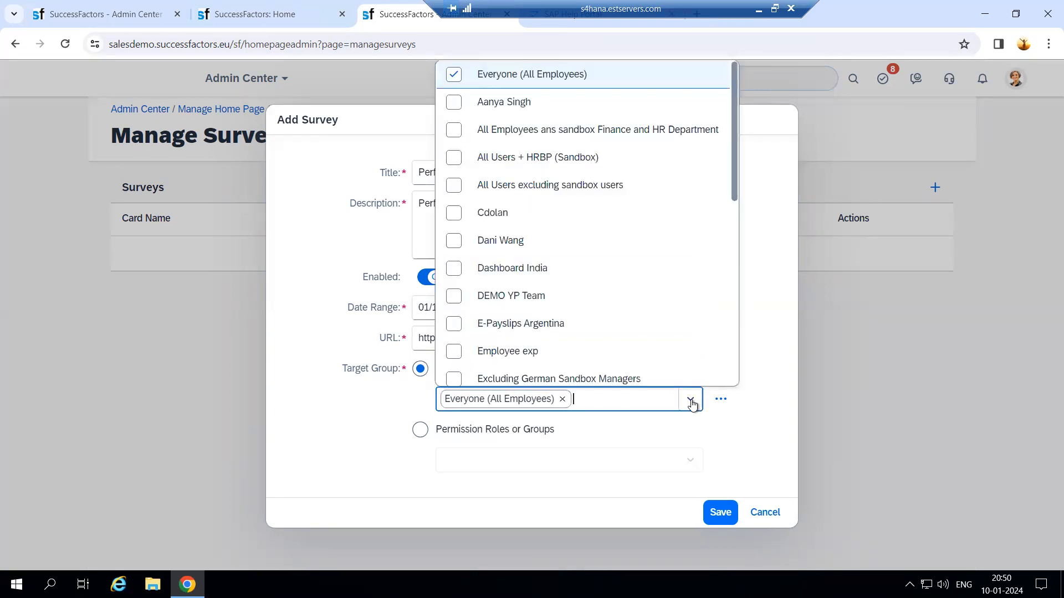
left_click(753, 416)
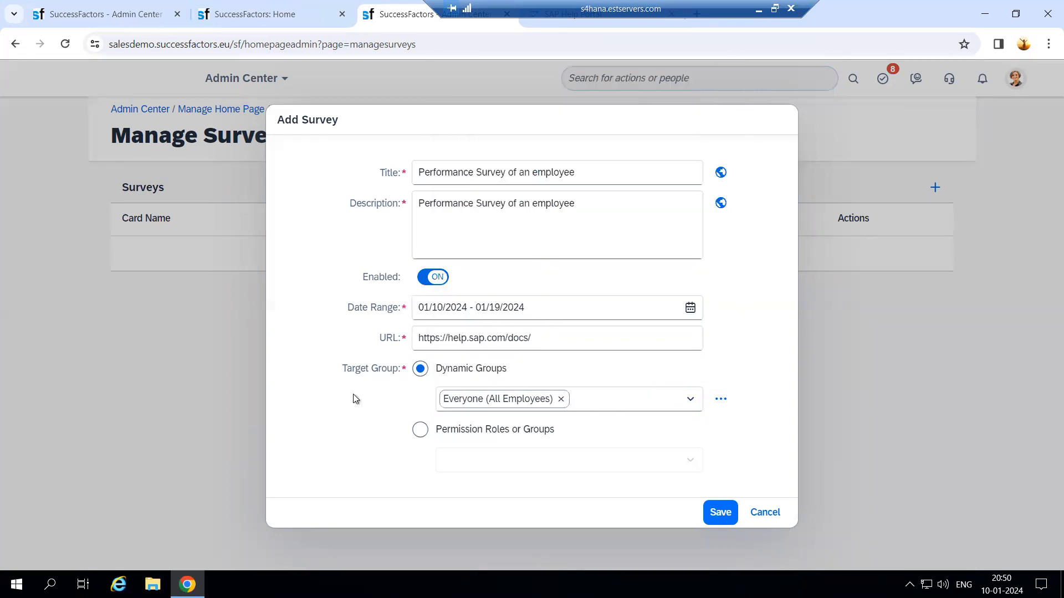
left_click(720, 399)
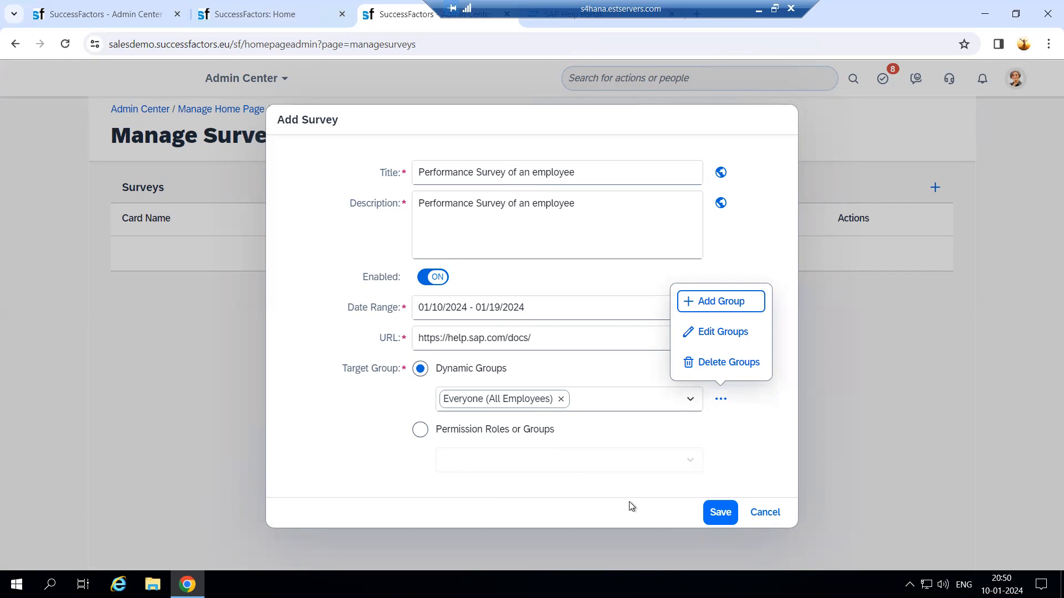
left_click(714, 541)
left_click(720, 513)
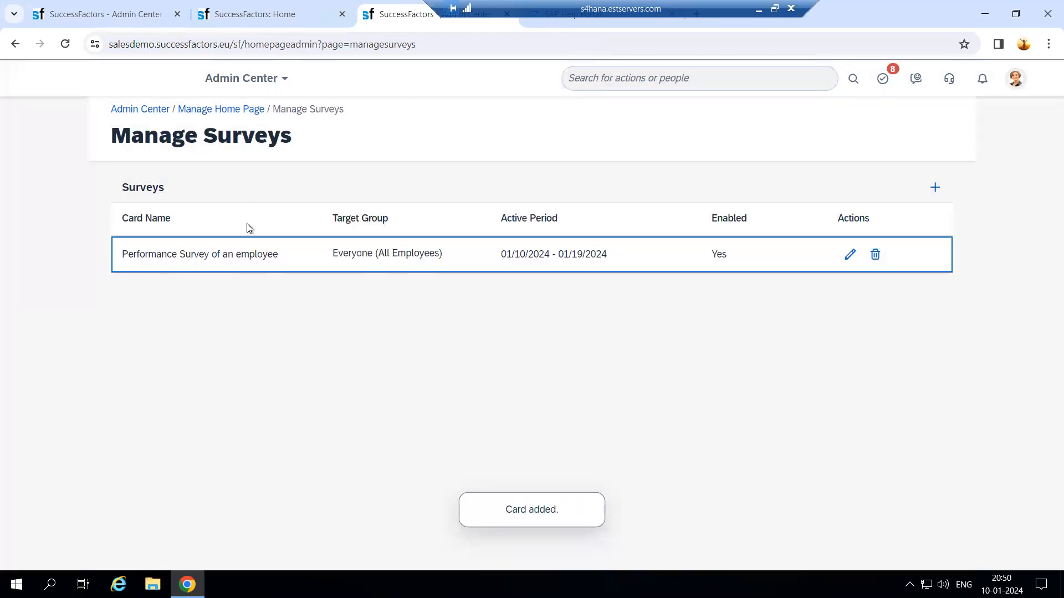
left_click_drag(107, 266, 803, 259)
left_click(795, 340)
left_click(793, 336)
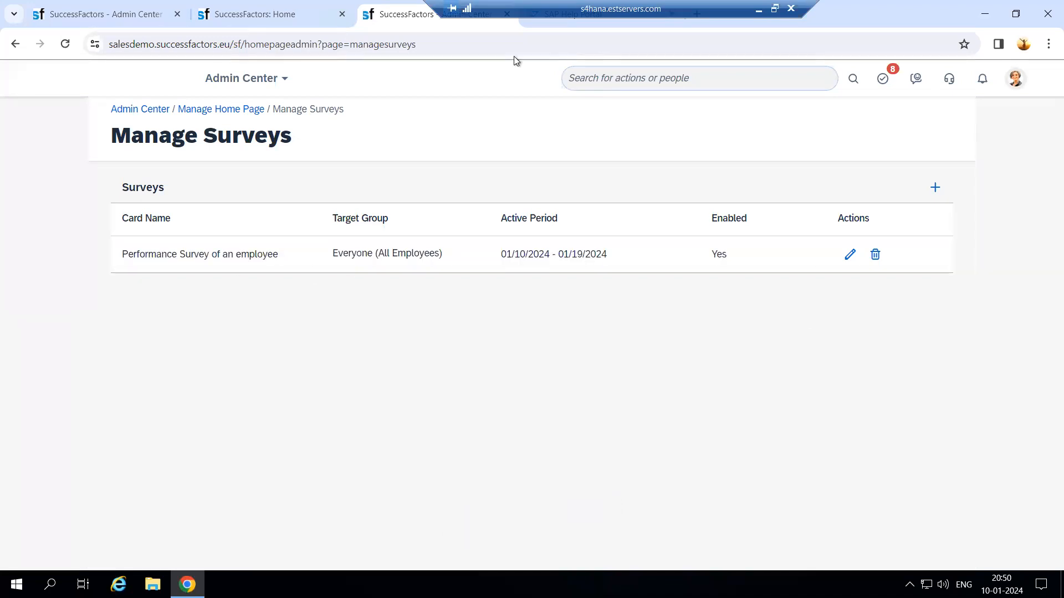
Reload the Manage Surveys page, duplicate its browser tab and go to the Home page in the copy
left_click(65, 44)
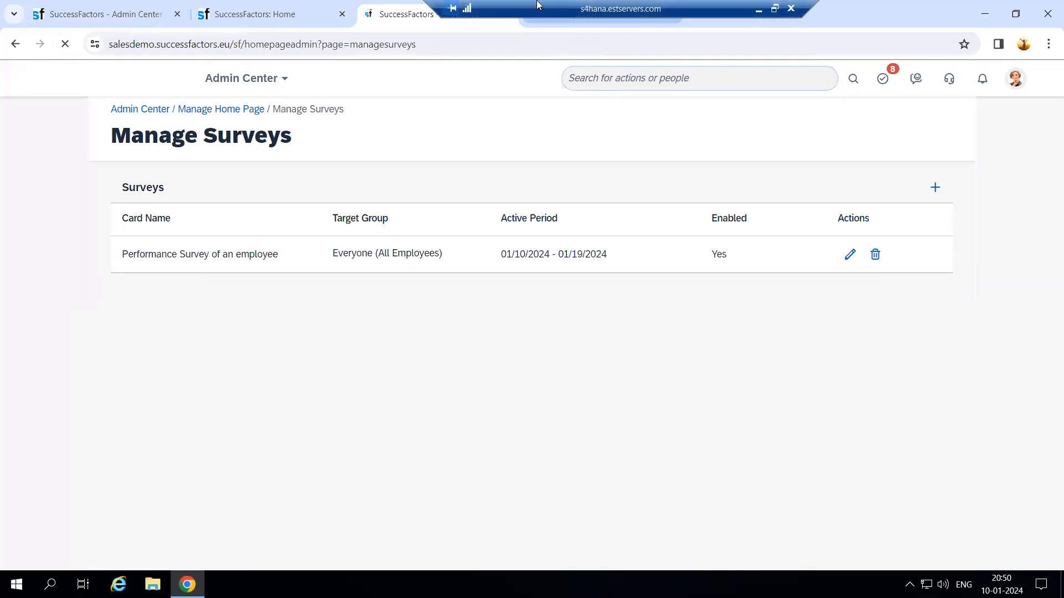
right_click(472, 7)
left_click(517, 147)
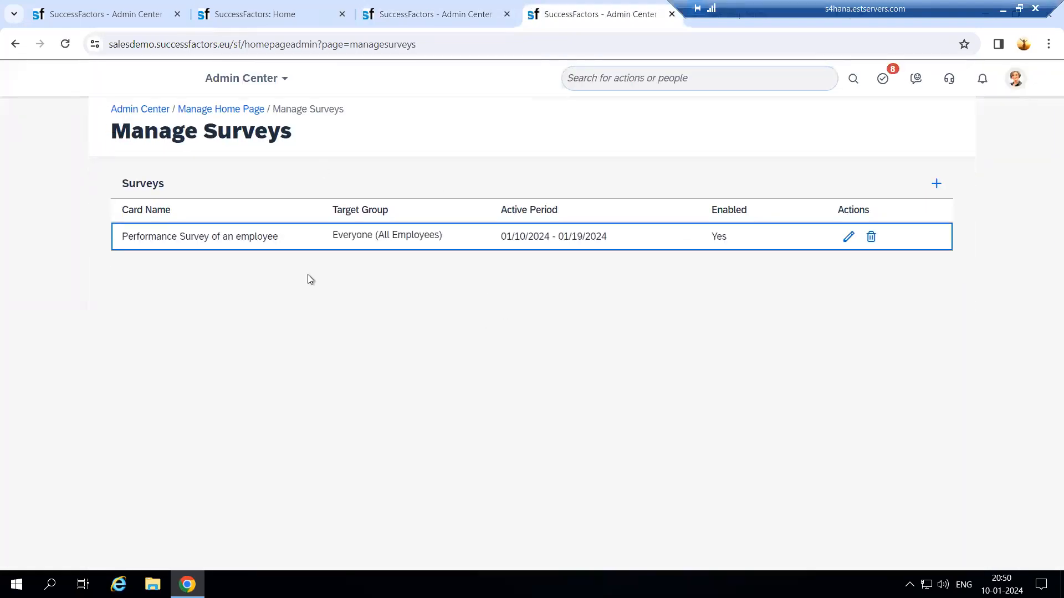
left_click(281, 84)
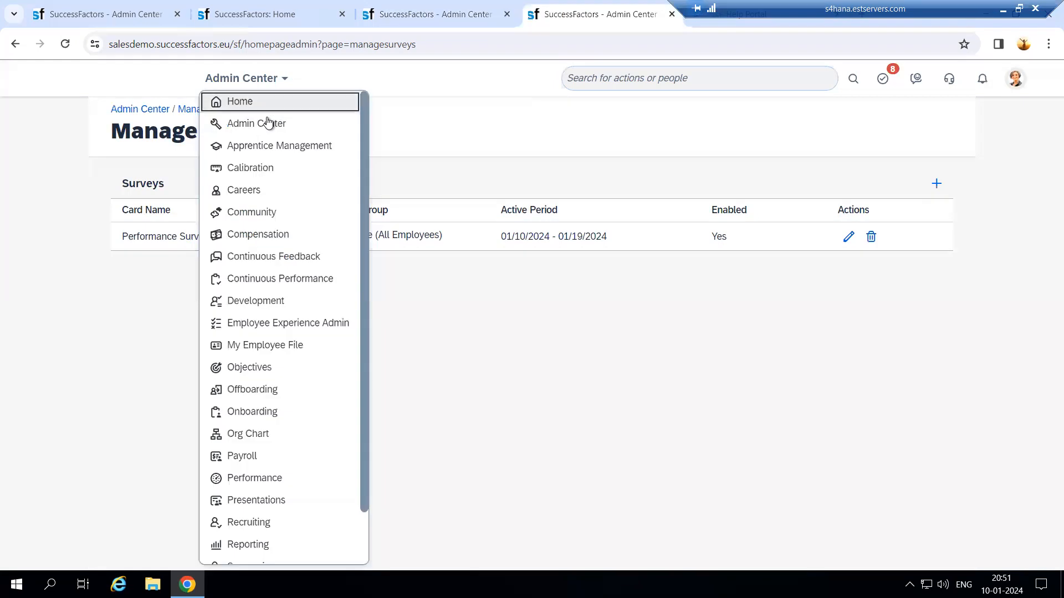
left_click(269, 121)
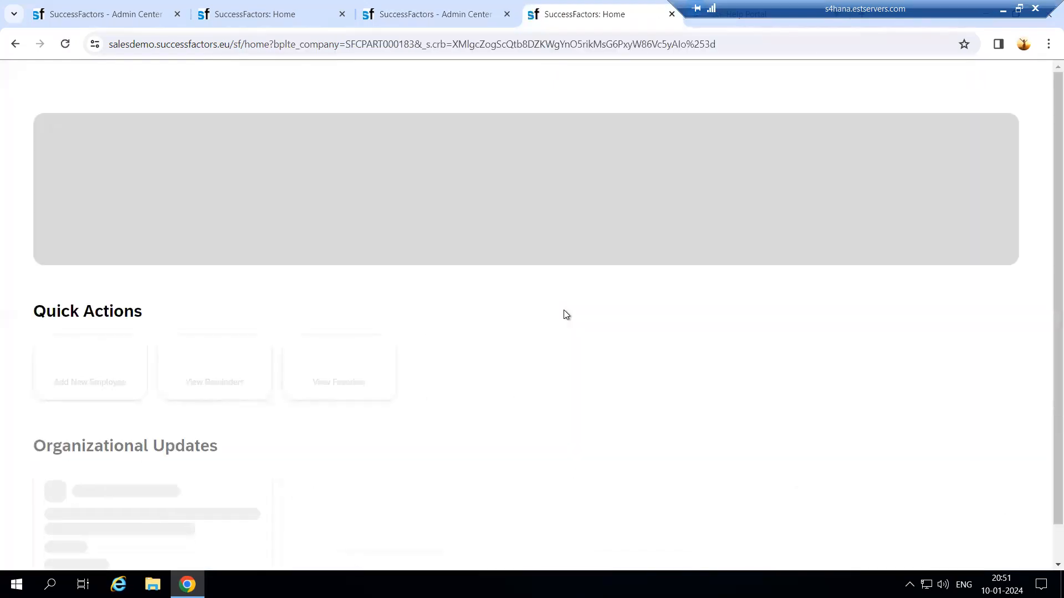
Find the Surveys section on the Home page, open the Performance Survey of an employee card, and return to Manage Surveys
scroll(565, 315, "down", 3)
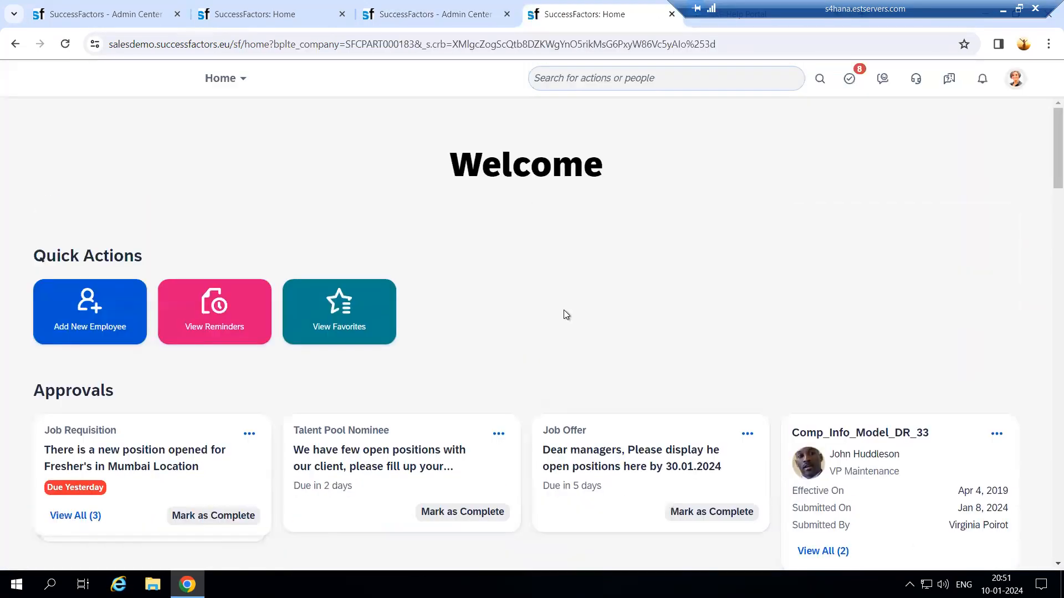
scroll(440, 373, "down", 3)
scroll(441, 371, "down", 3)
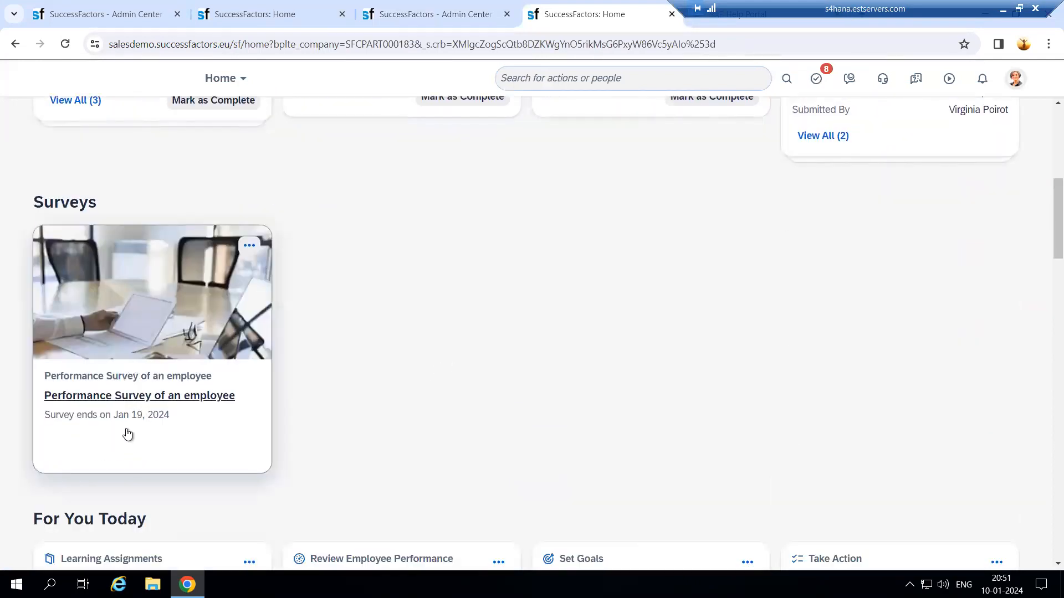
left_click(153, 403)
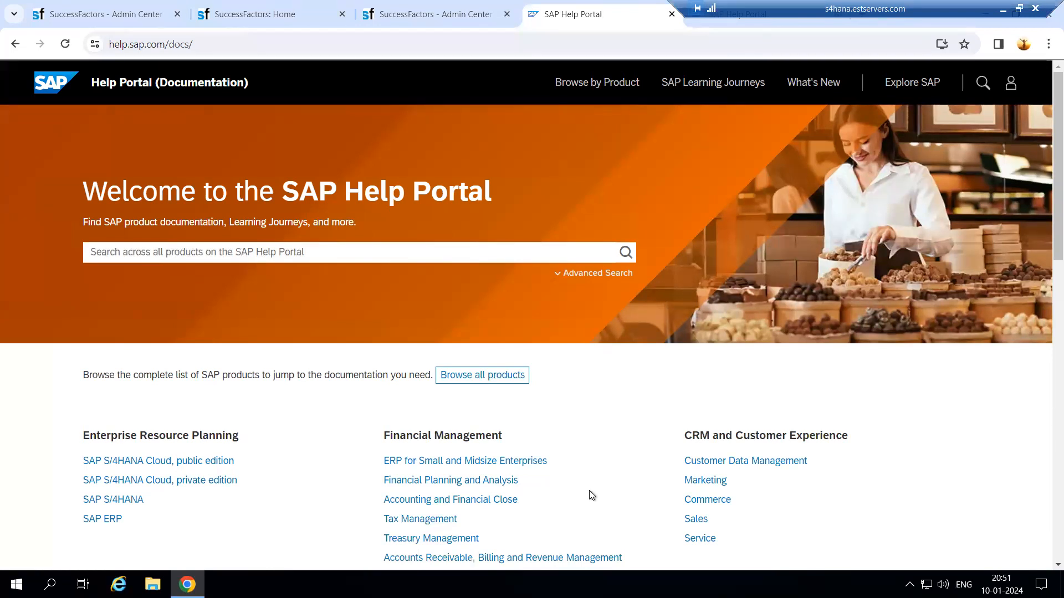
left_click(410, 12)
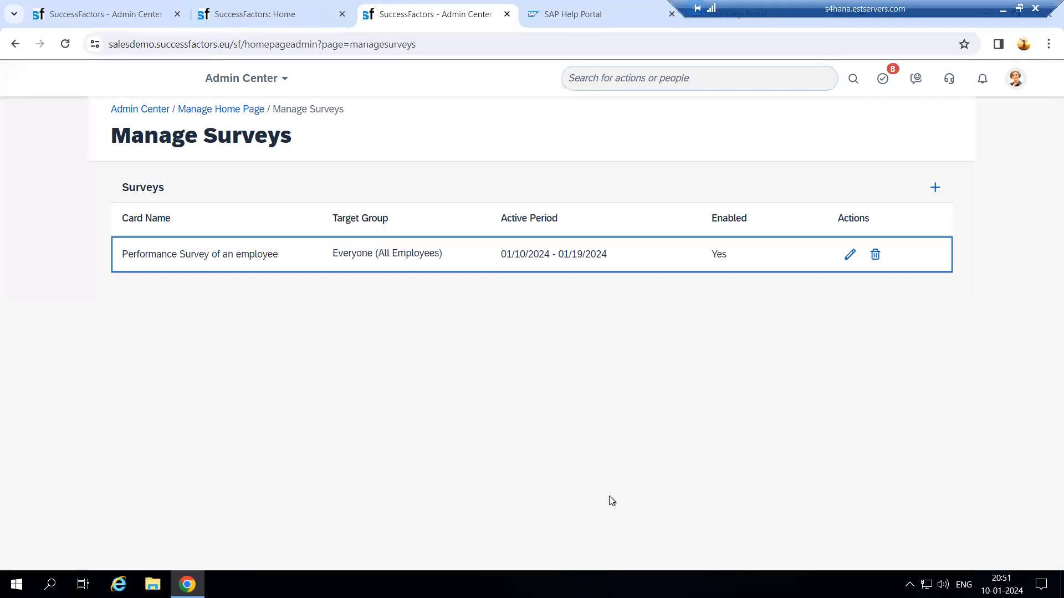
left_click(297, 366)
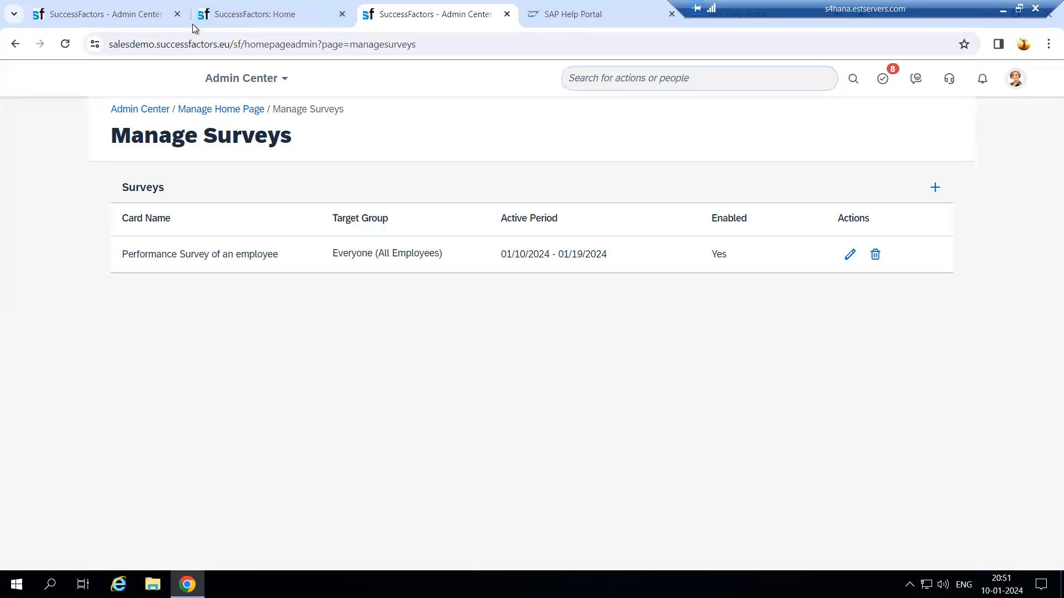
Check the survey cards in the Surveys section of the previously loaded Home page for comparison
left_click(249, 13)
scroll(192, 411, "down", 5)
scroll(191, 411, "down", 1)
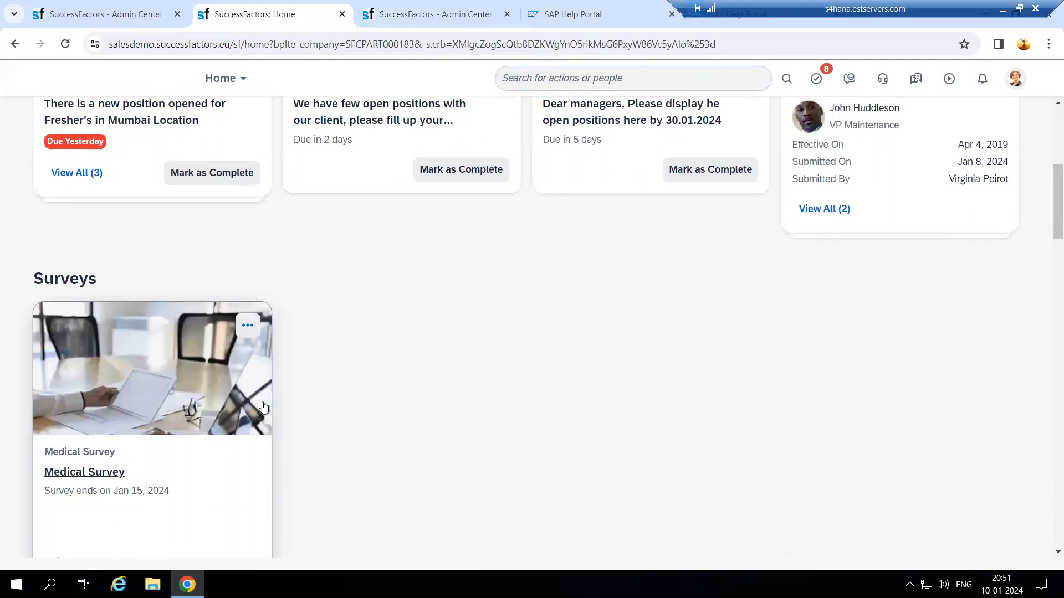
scroll(190, 424, "down", 1)
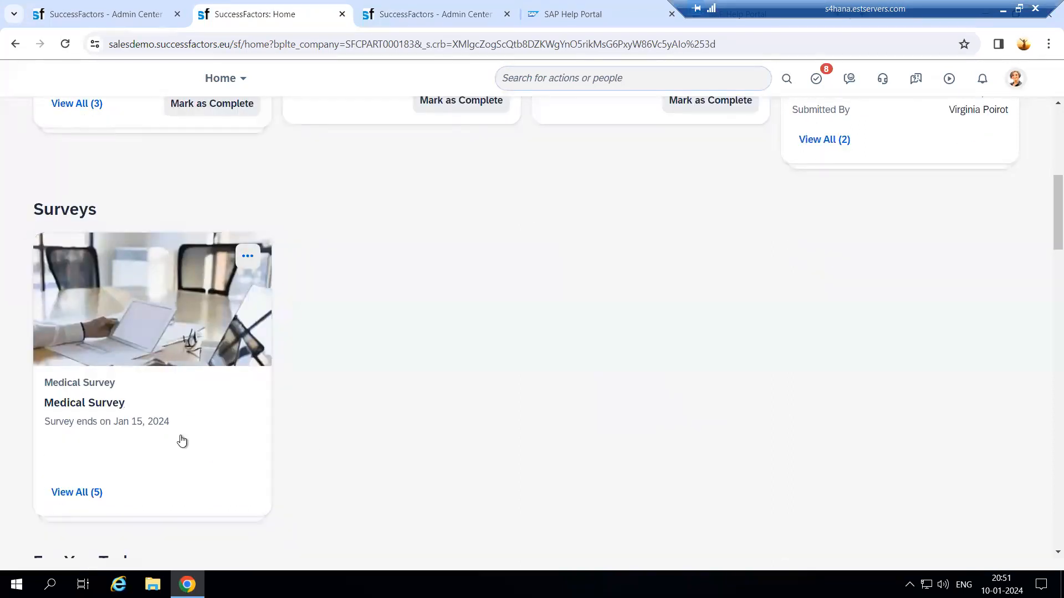
triple_click(65, 407)
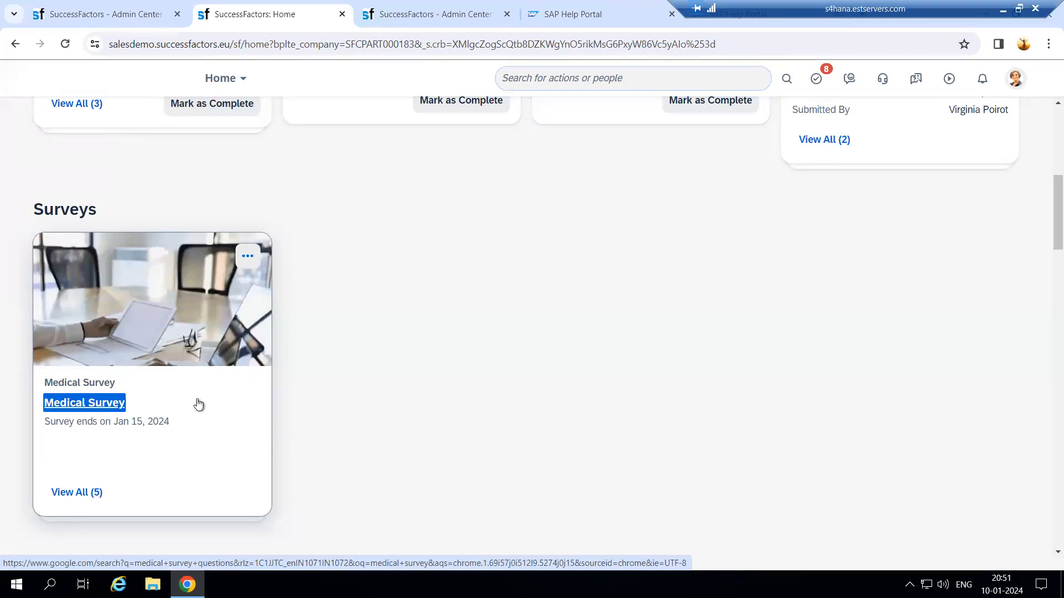
left_click(309, 403)
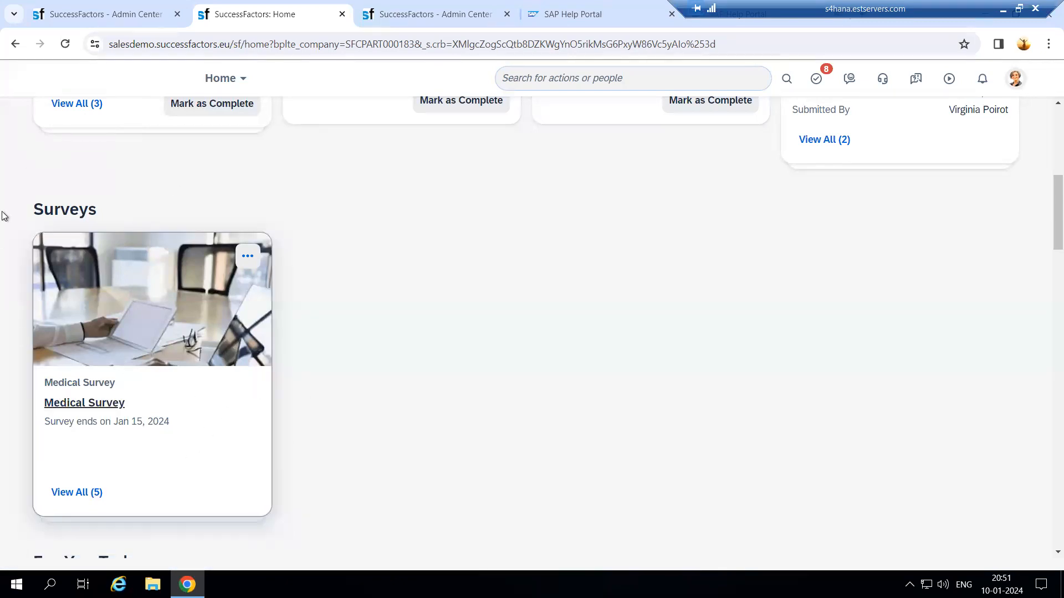
scroll(167, 455, "down", 3)
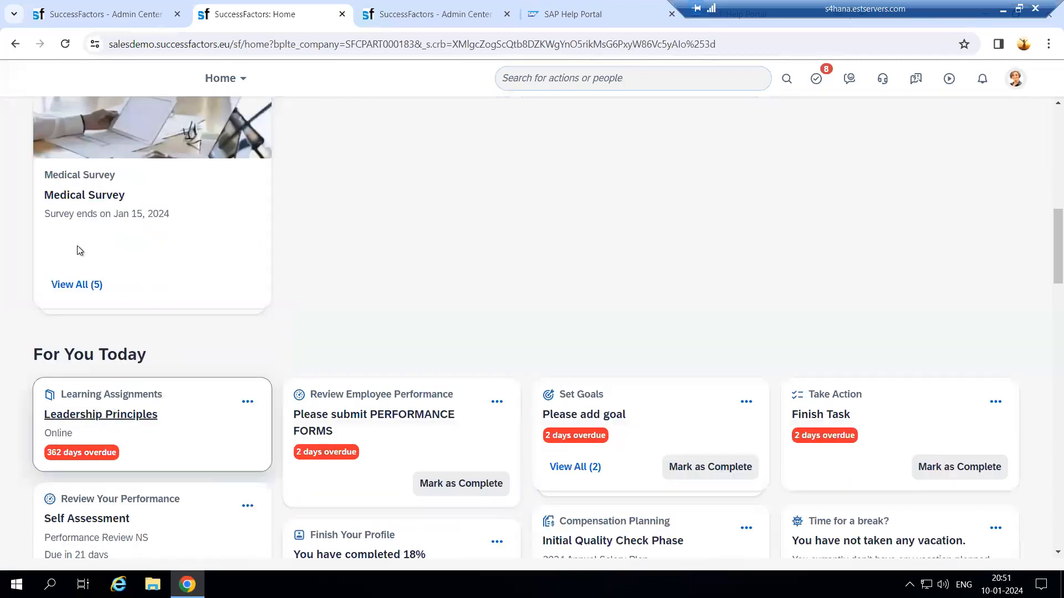
left_click(412, 17)
left_click(270, 2)
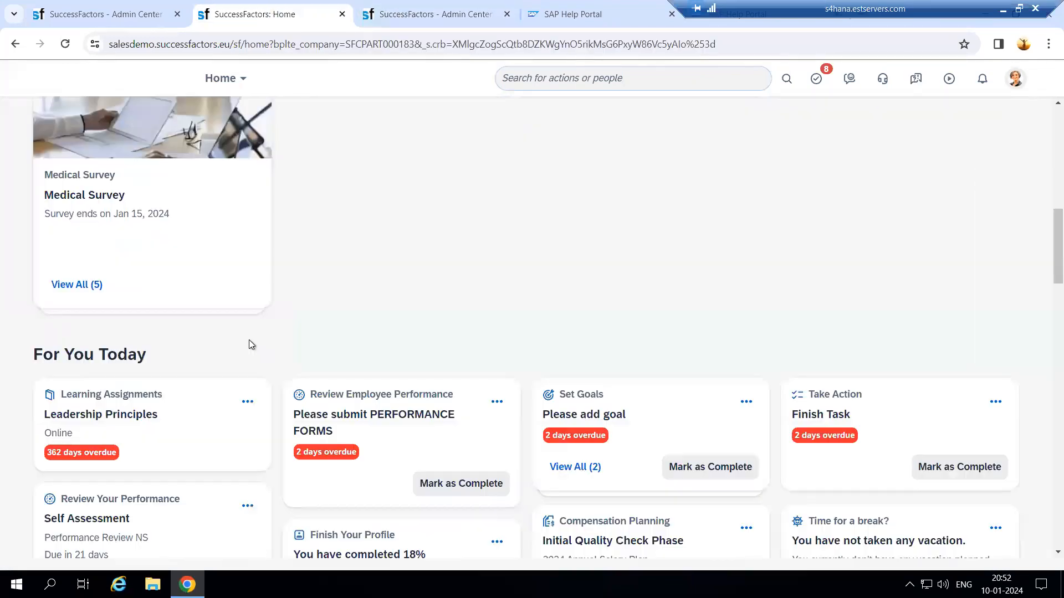
scroll(188, 216, "up", 2)
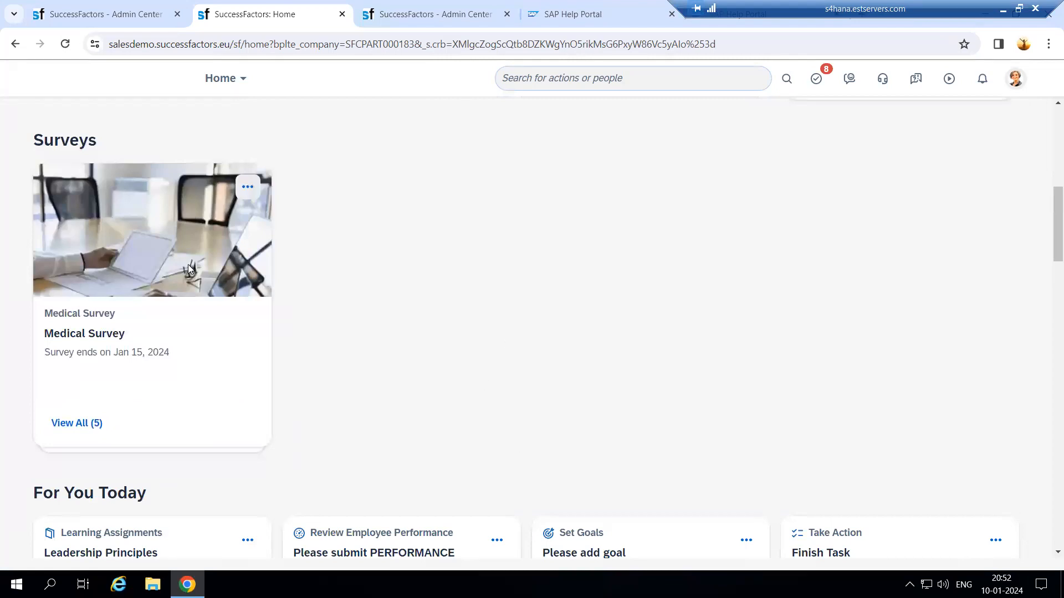
Close the outdated Home page tab and open Organizational Updates from Manage Home Page
left_click(342, 14)
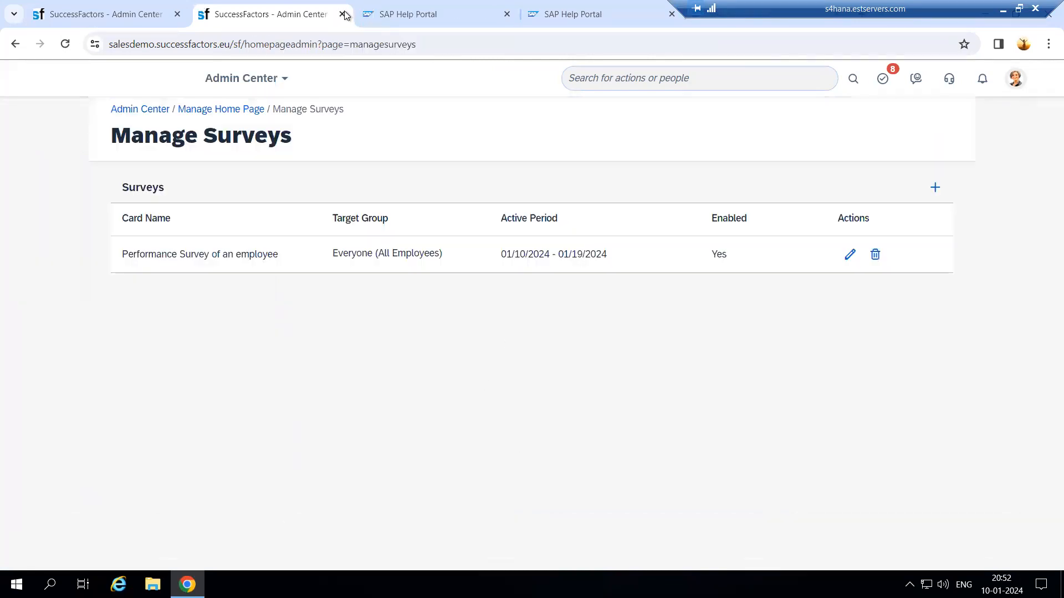
left_click(134, 15)
left_click(261, 15)
left_click(219, 113)
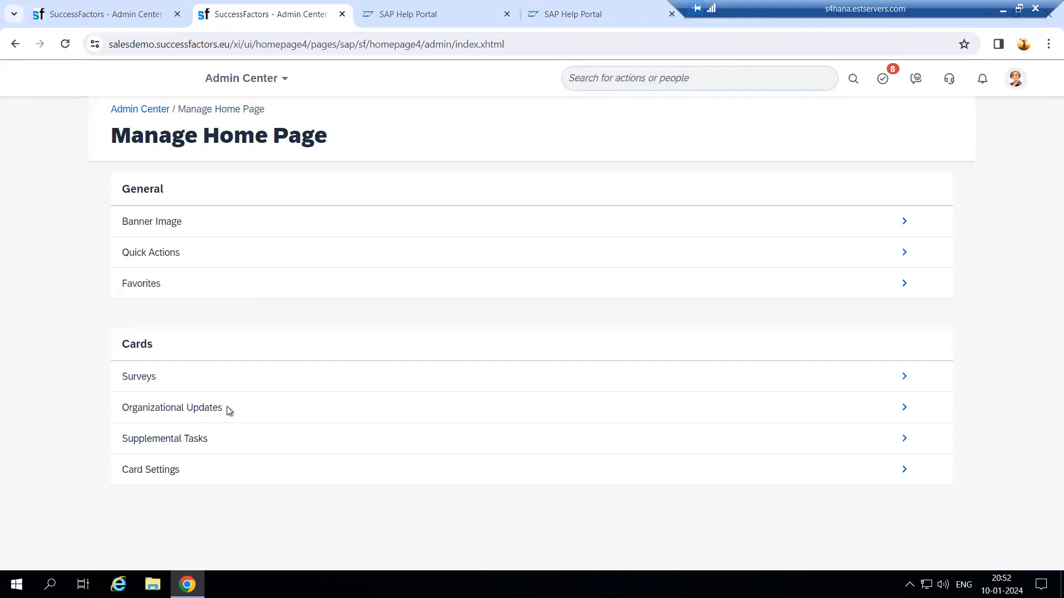
left_click(905, 408)
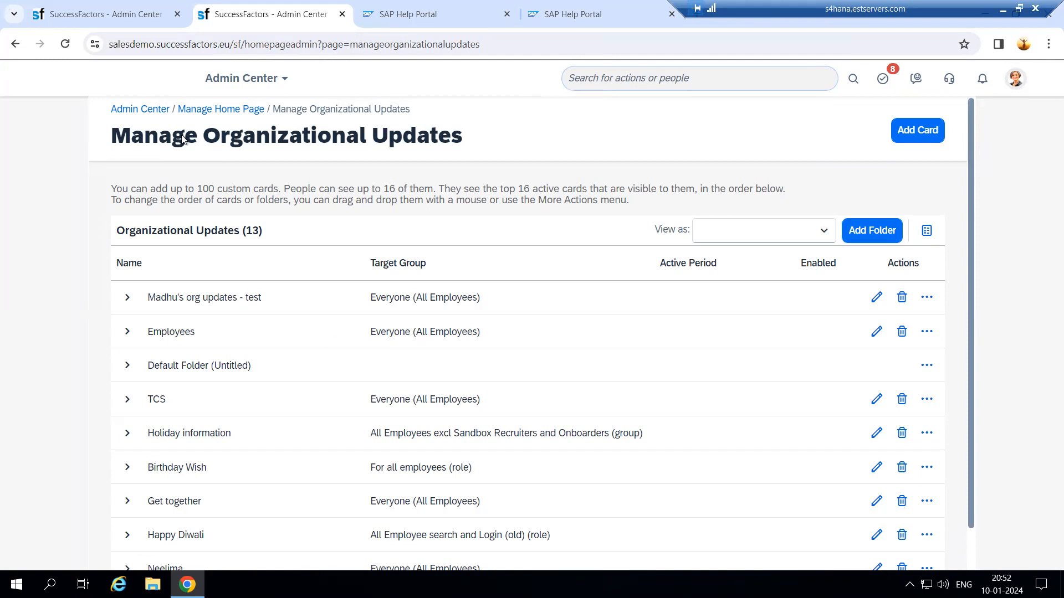
Examine the note on the custom card limit and the list of organizational updates folders
left_click_drag(112, 190, 661, 192)
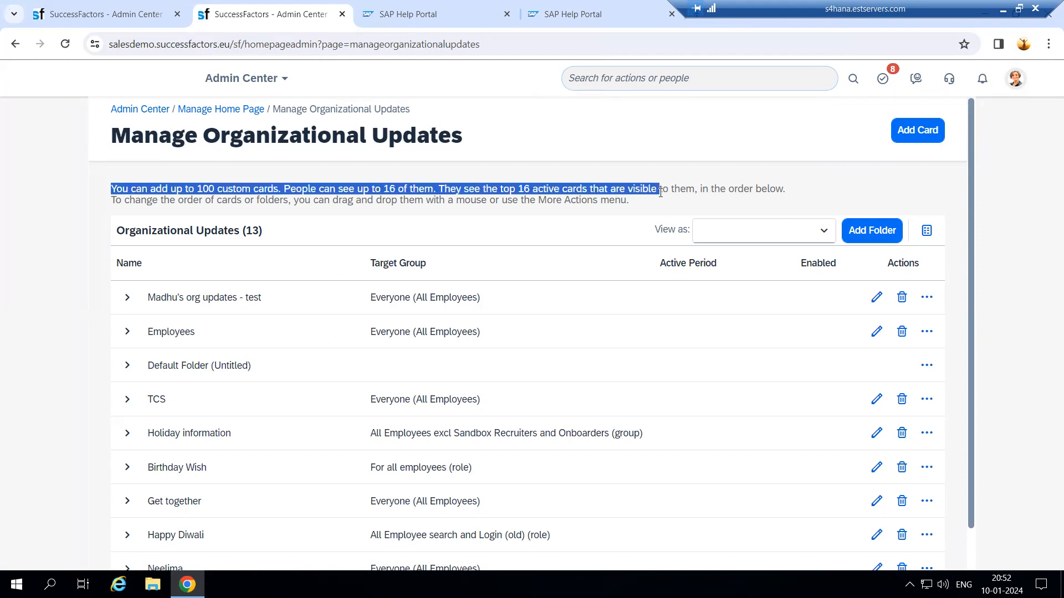
left_click(728, 200)
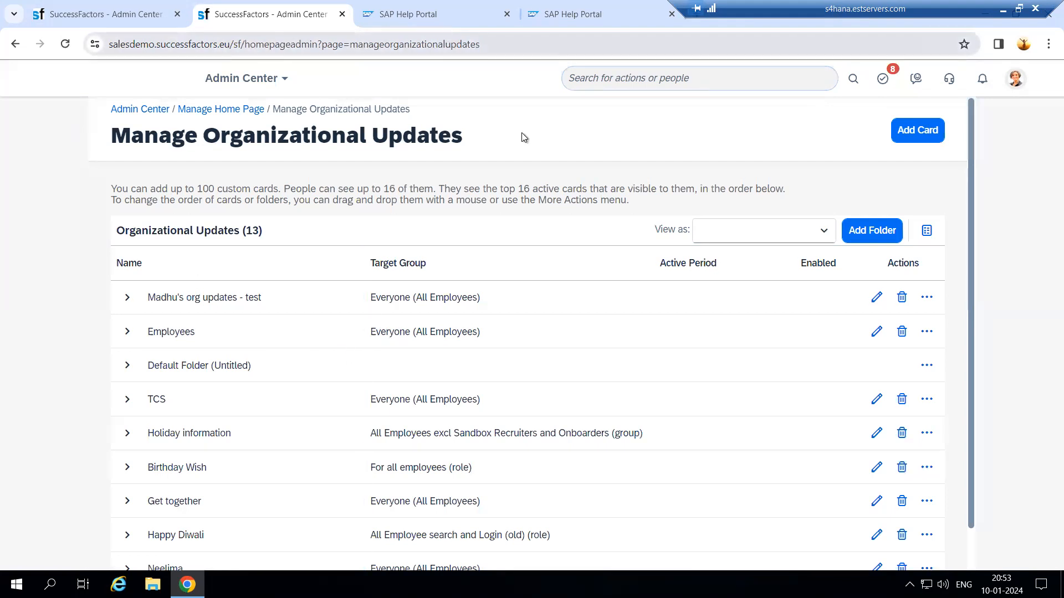
scroll(238, 299, "down", 1)
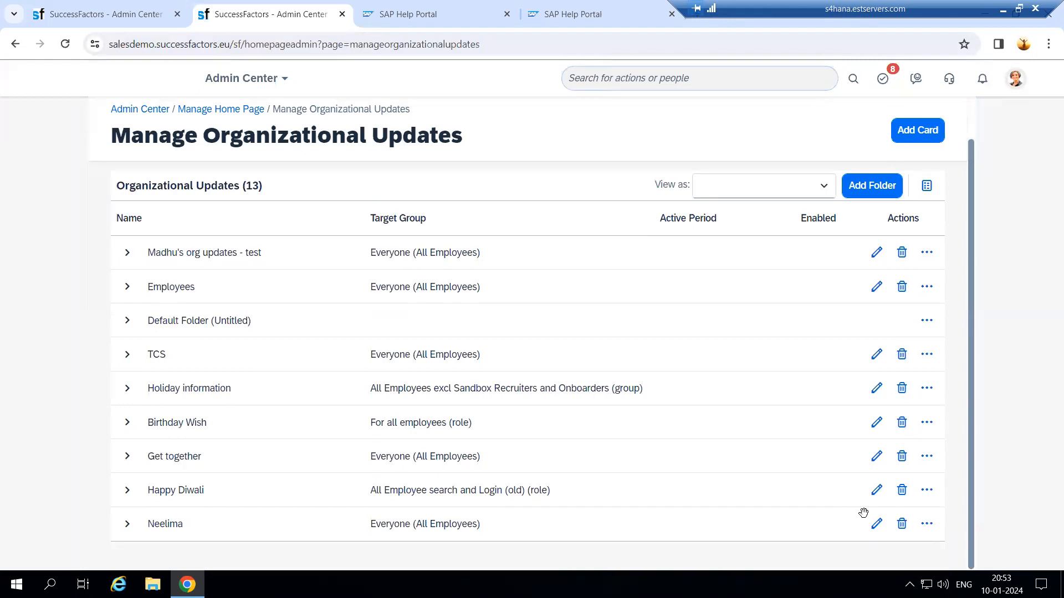
Delete the last-listed folder and the Get together and Holiday information folders, including their cards
left_click(901, 524)
left_click(781, 364)
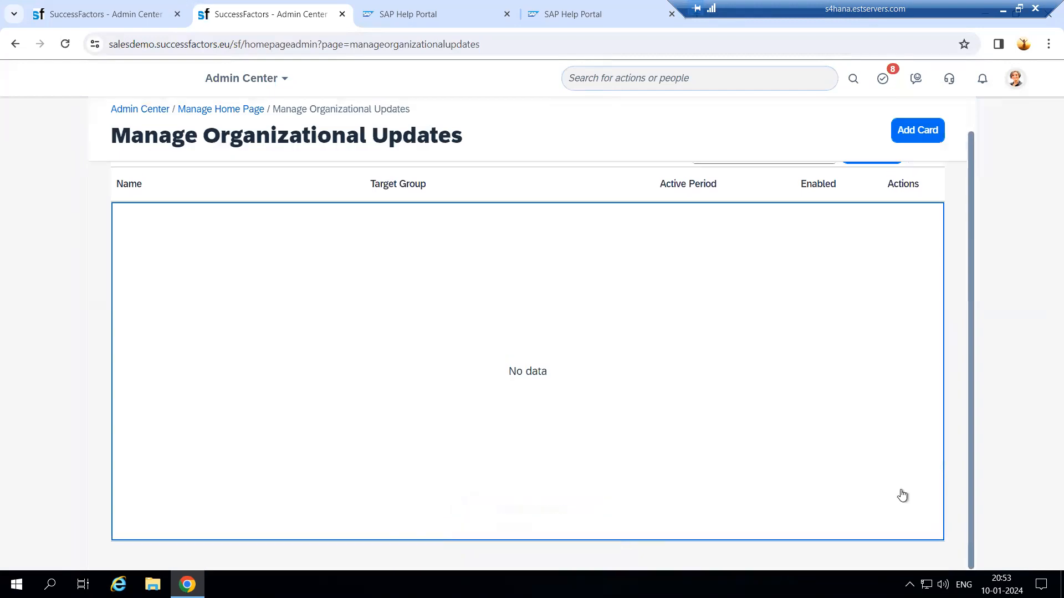
left_click(902, 490)
left_click(769, 367)
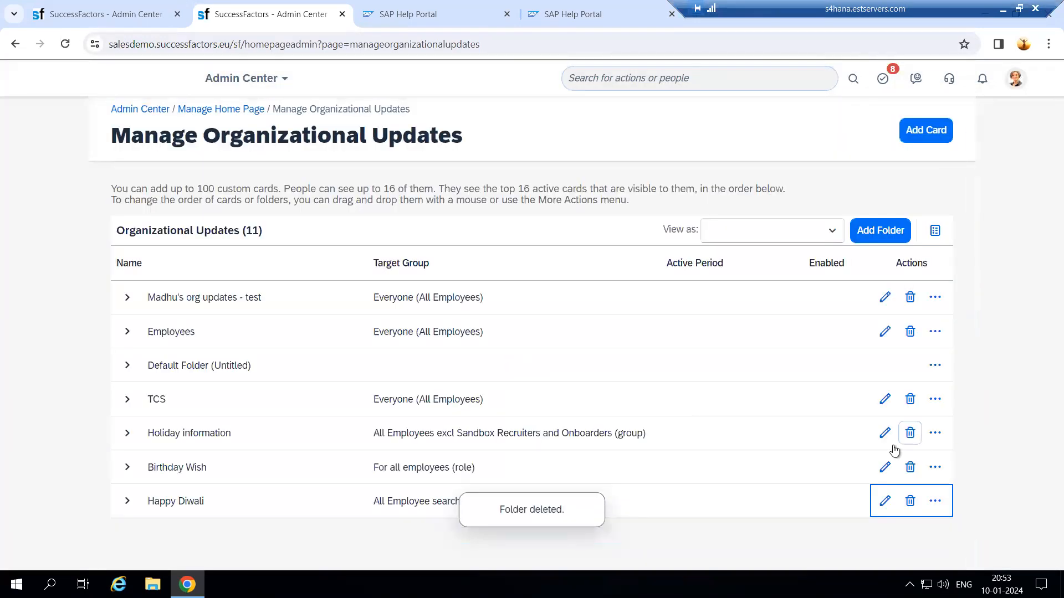
left_click(910, 433)
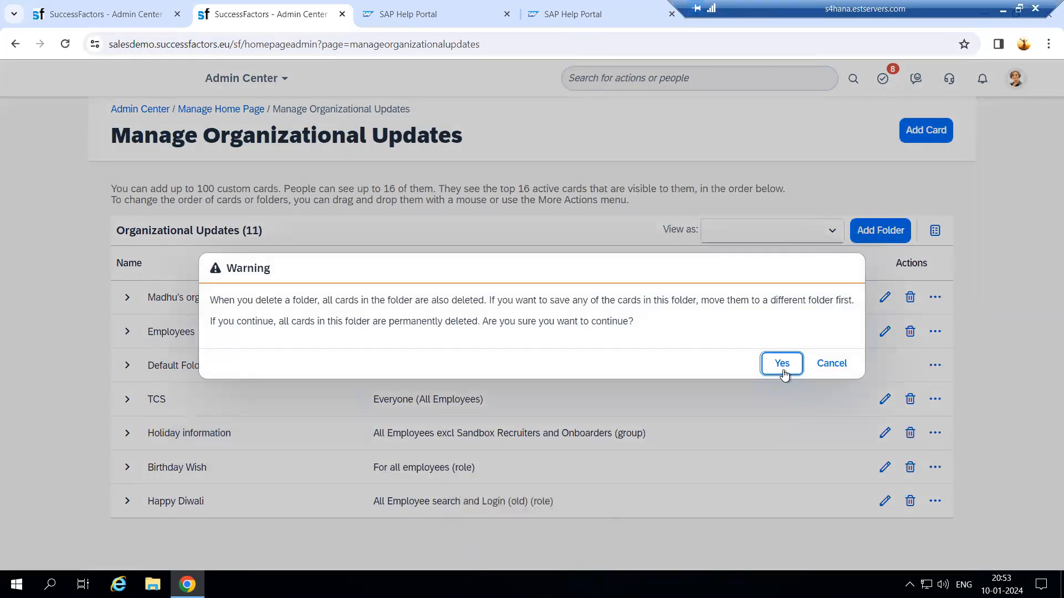
left_click(782, 364)
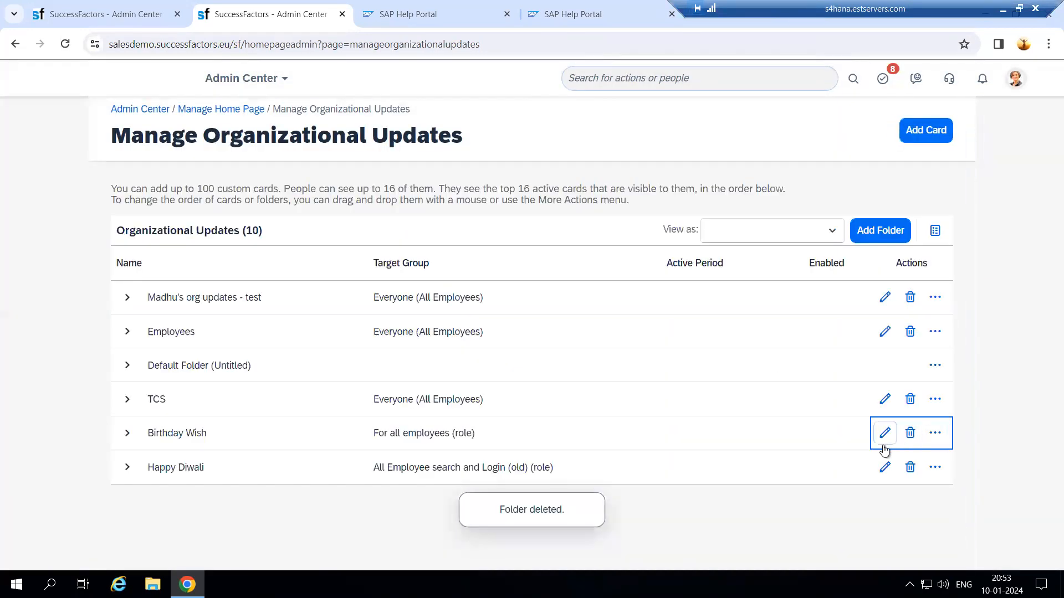
Delete the Birthday Wish, Employees and Happy Diwali folders together with their cards
left_click(910, 433)
left_click(778, 364)
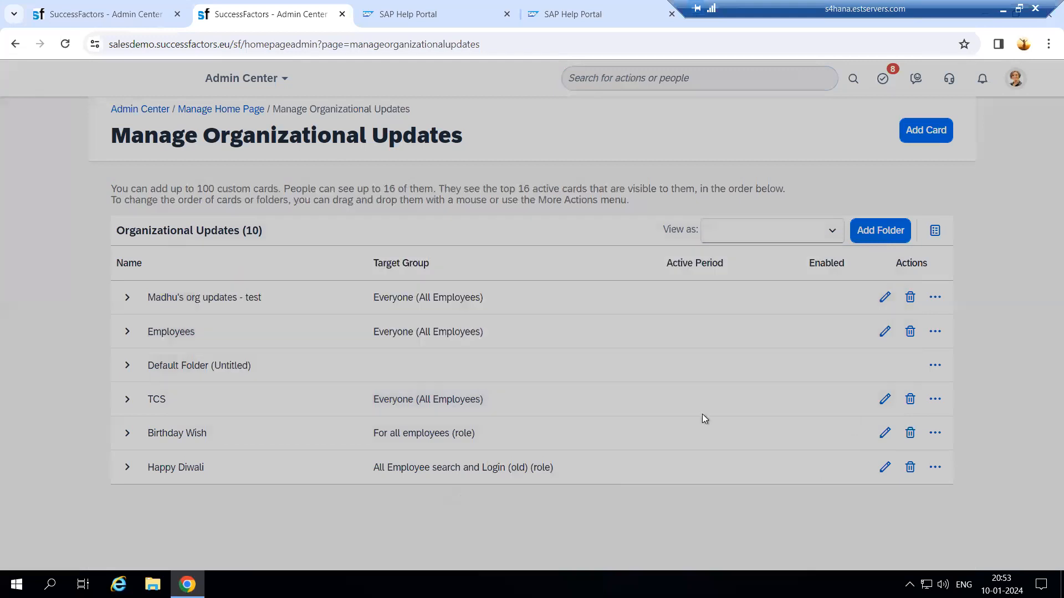
left_click(910, 331)
left_click(779, 362)
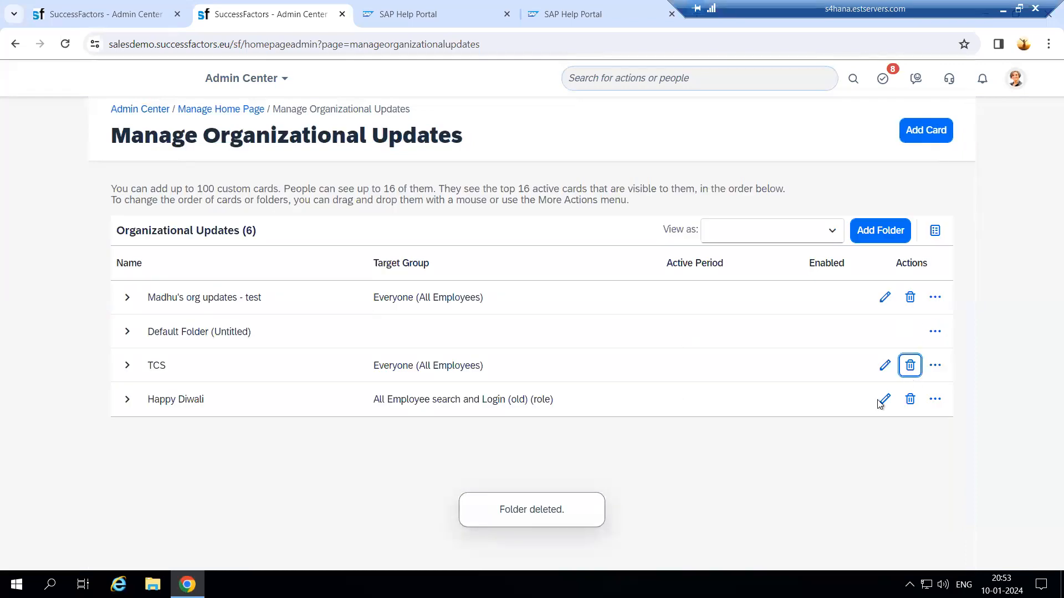
left_click(909, 399)
key("Return")
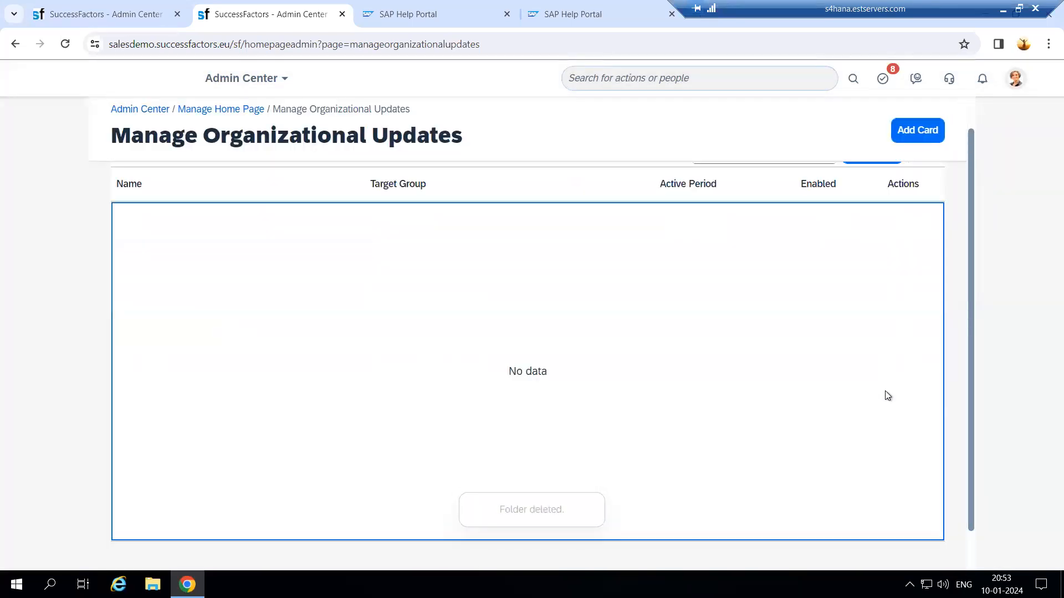
Delete the TCS folder and the org updates test folder, and review the cards inside Default Folder (Untitled)
left_click(910, 365)
left_click(781, 364)
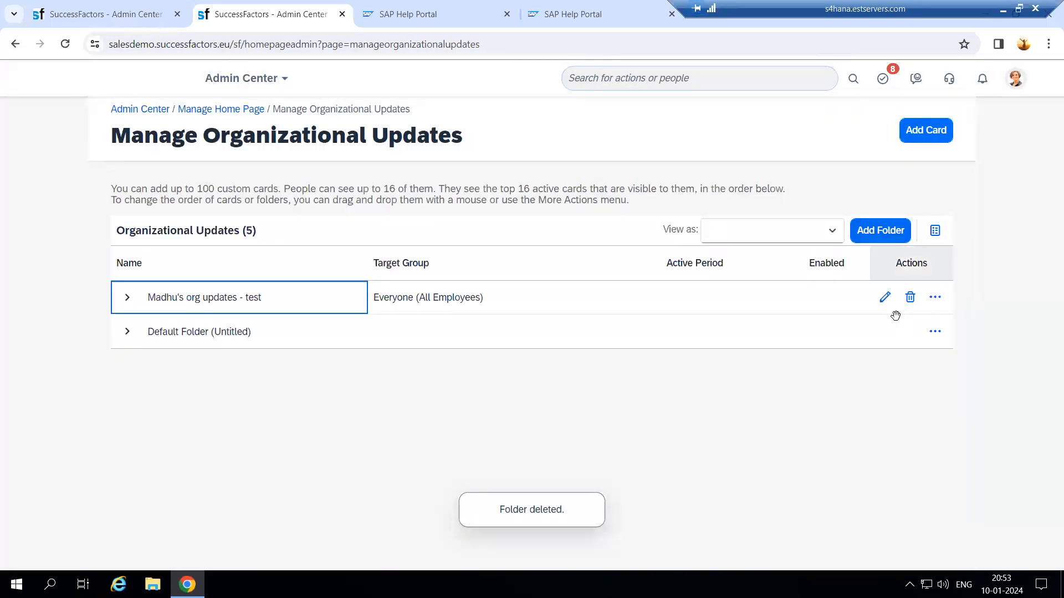
left_click(910, 297)
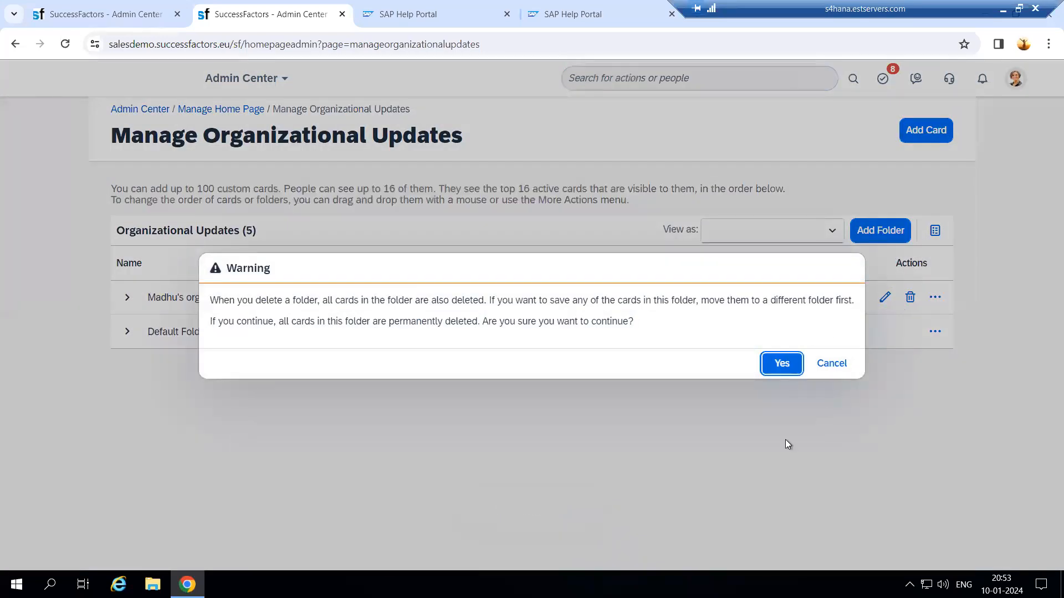
key("Return")
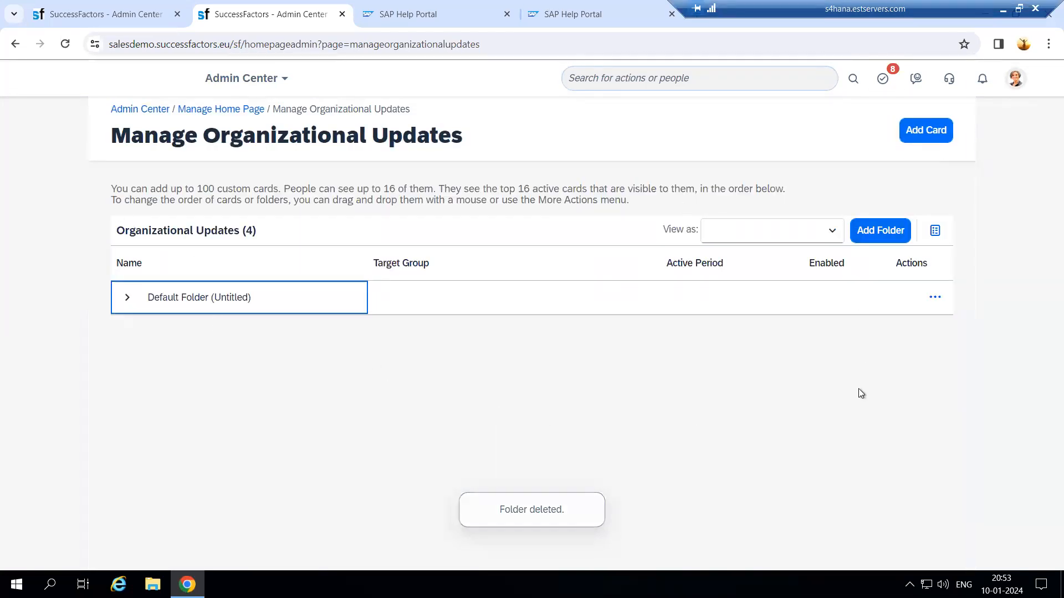
left_click(130, 303)
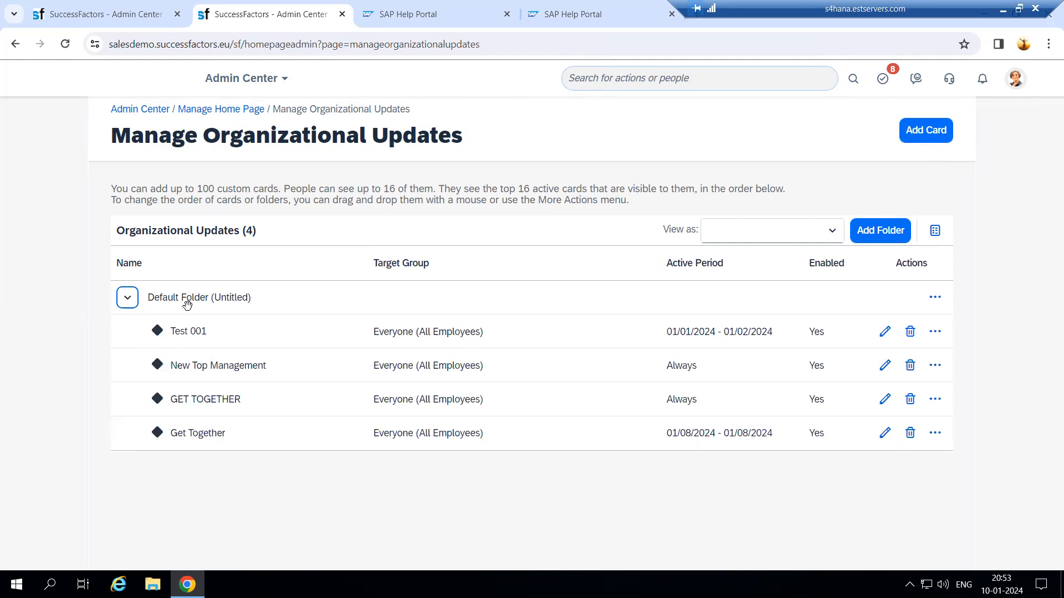
left_click(128, 304)
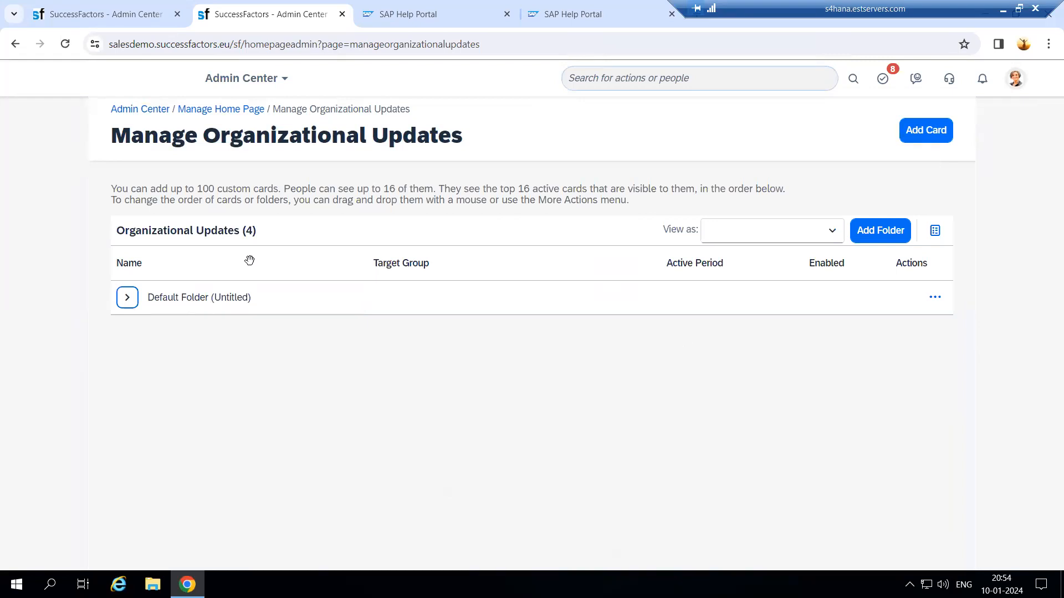
Add a folder titled SAP Testing with the target group Everyone (All Employees) and save it
left_click(896, 237)
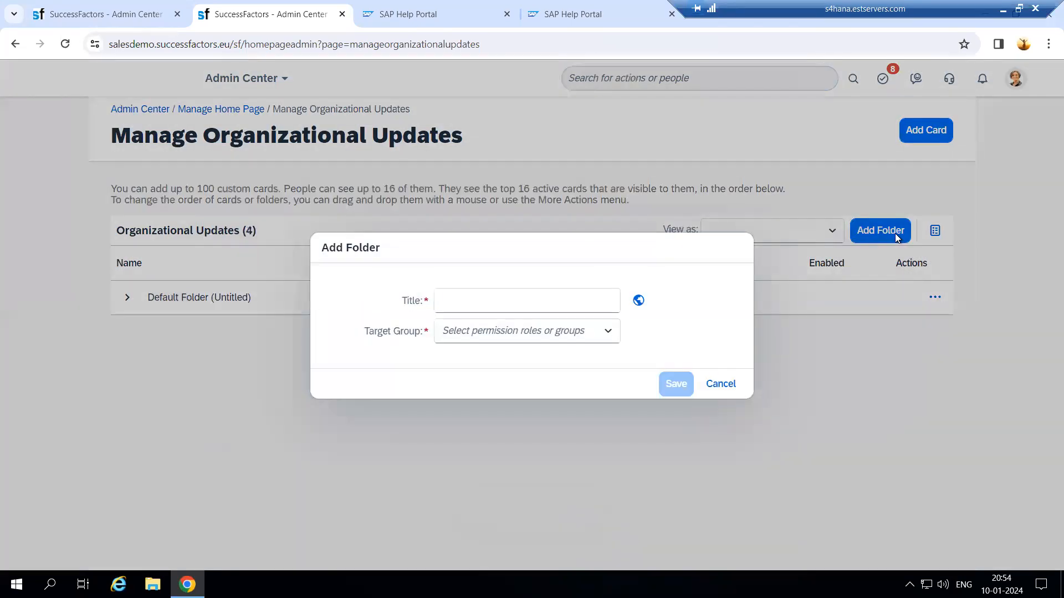
type("SAP Testing")
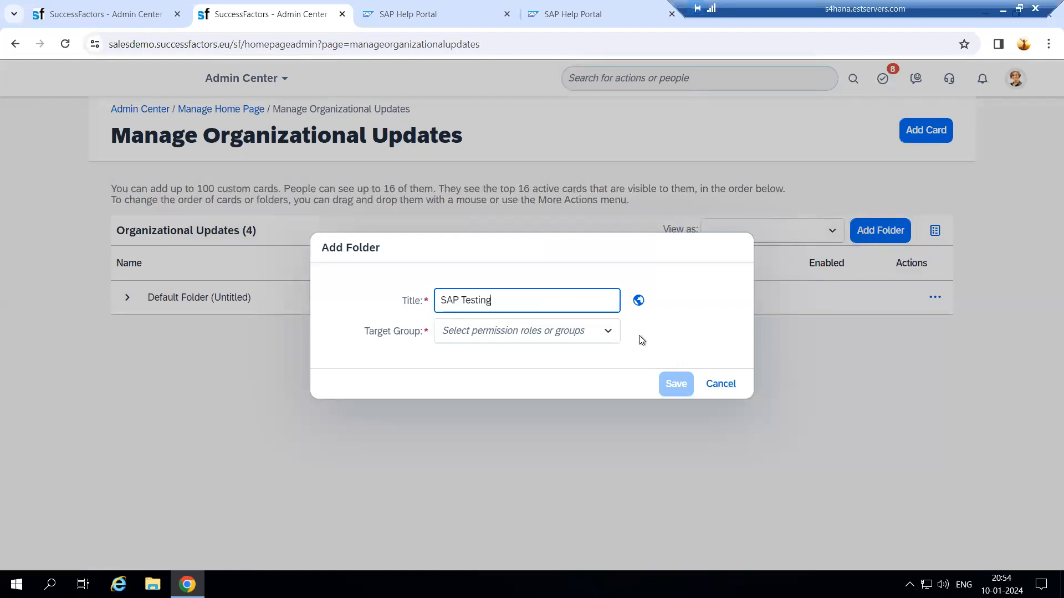
left_click(617, 333)
left_click(532, 333)
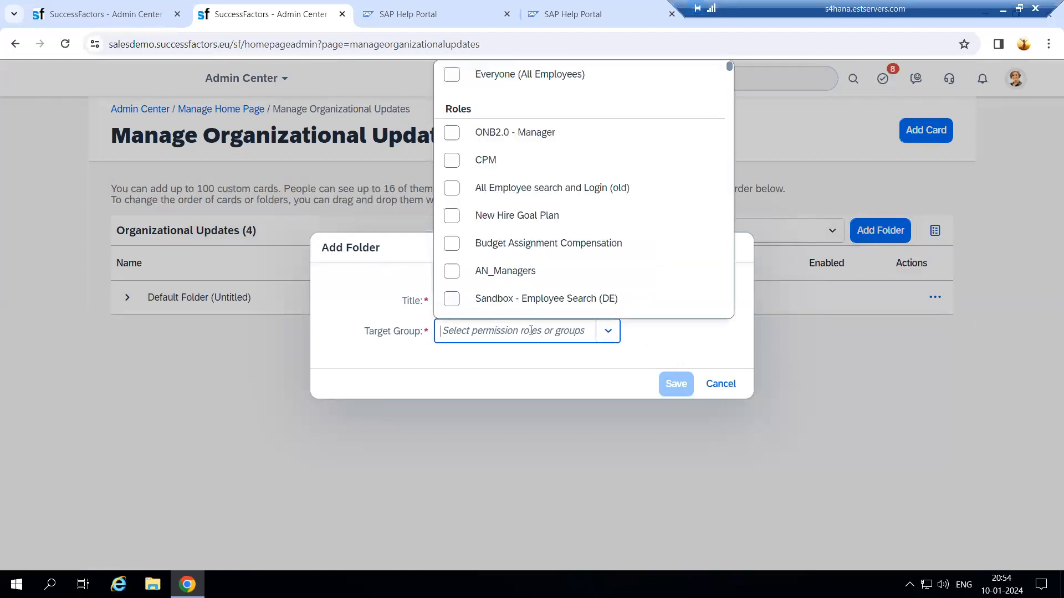
left_click(510, 74)
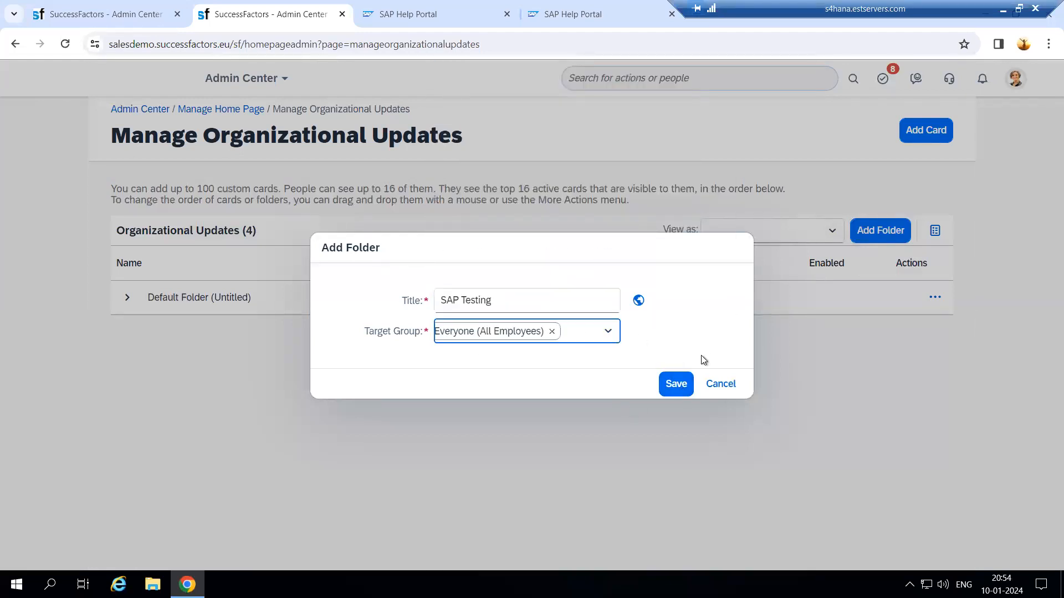
left_click(677, 382)
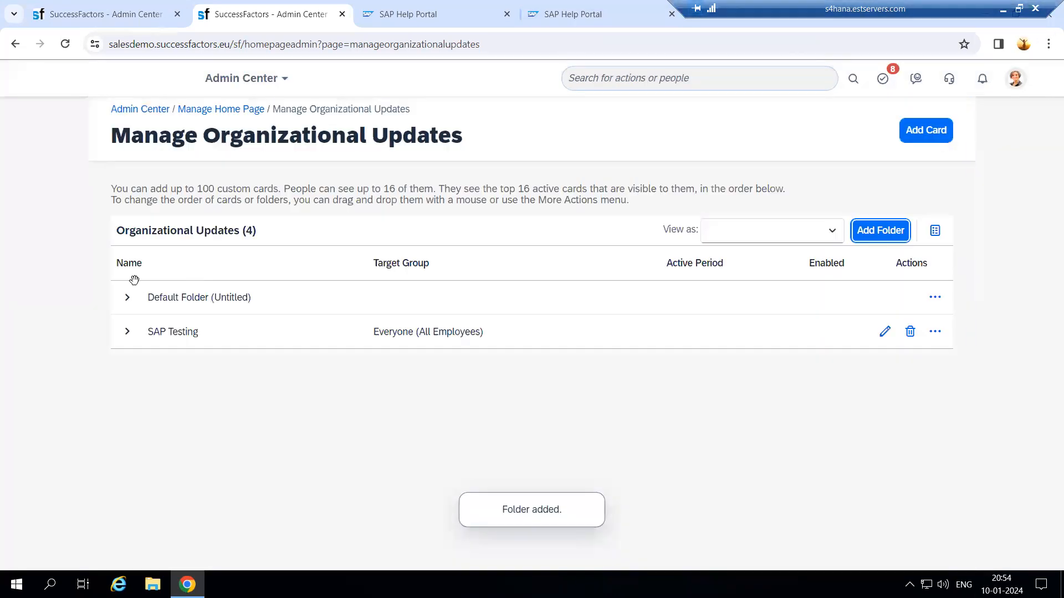
Move the SAP Testing folder above Default Folder (Untitled), save the new order, and expand SAP Testing
left_click_drag(161, 330, 171, 290)
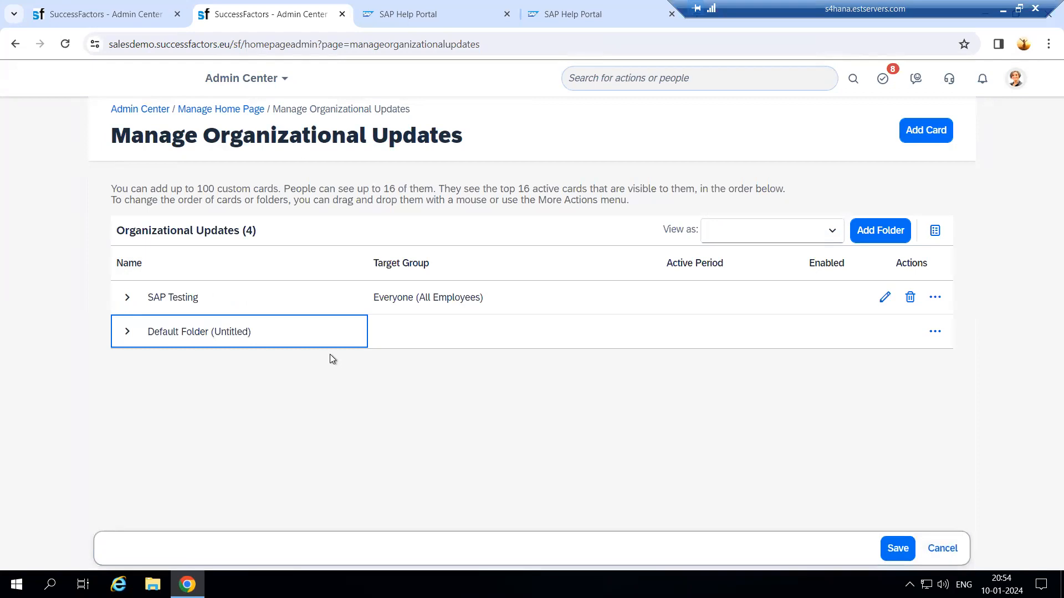
left_click(898, 548)
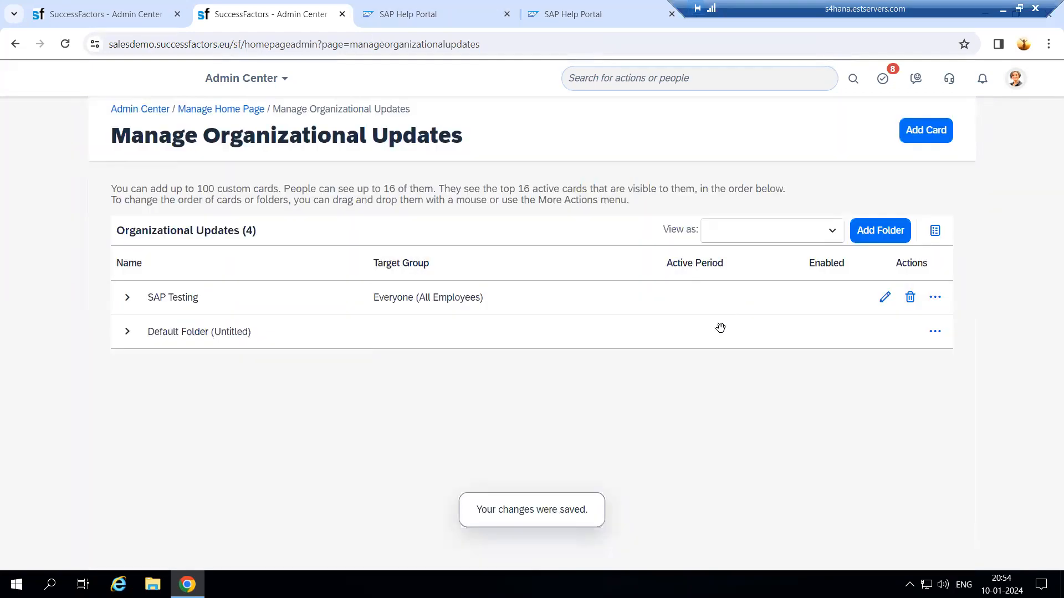
left_click(127, 299)
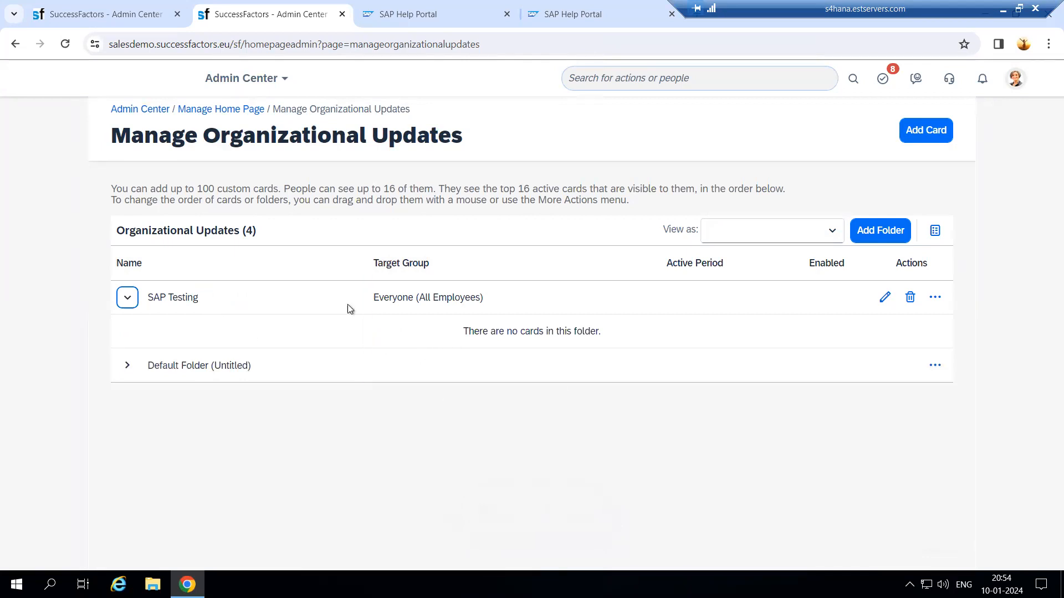
Start a new custom card and name it Ethnic day Celebrations, correcting the misspelled first word
left_click(924, 129)
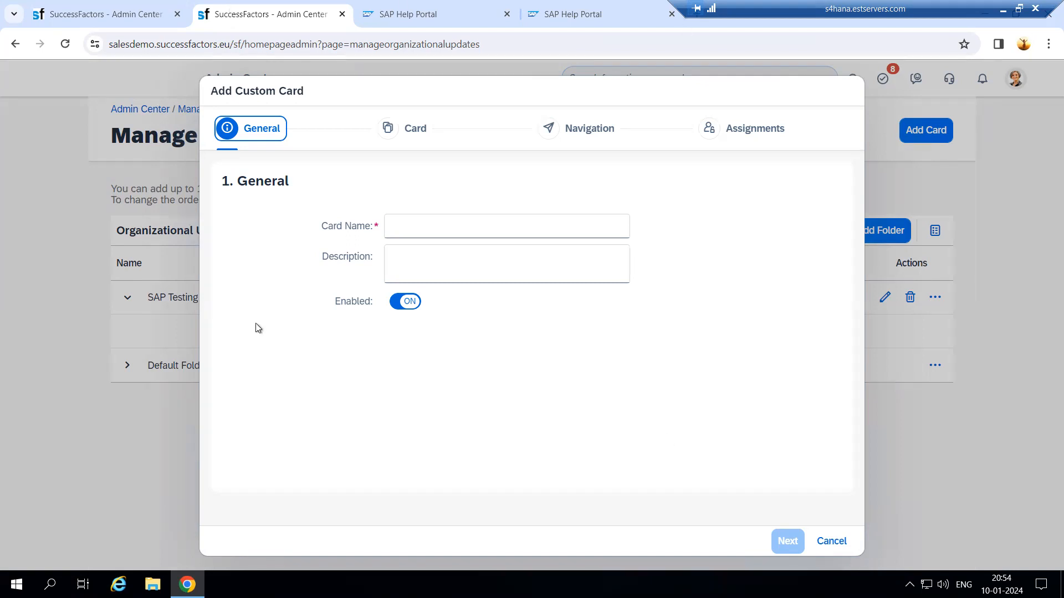
left_click(450, 225)
type("Ethinic ")
type("ds")
key("BackSpace")
type("ay Celebrations")
right_click(405, 224)
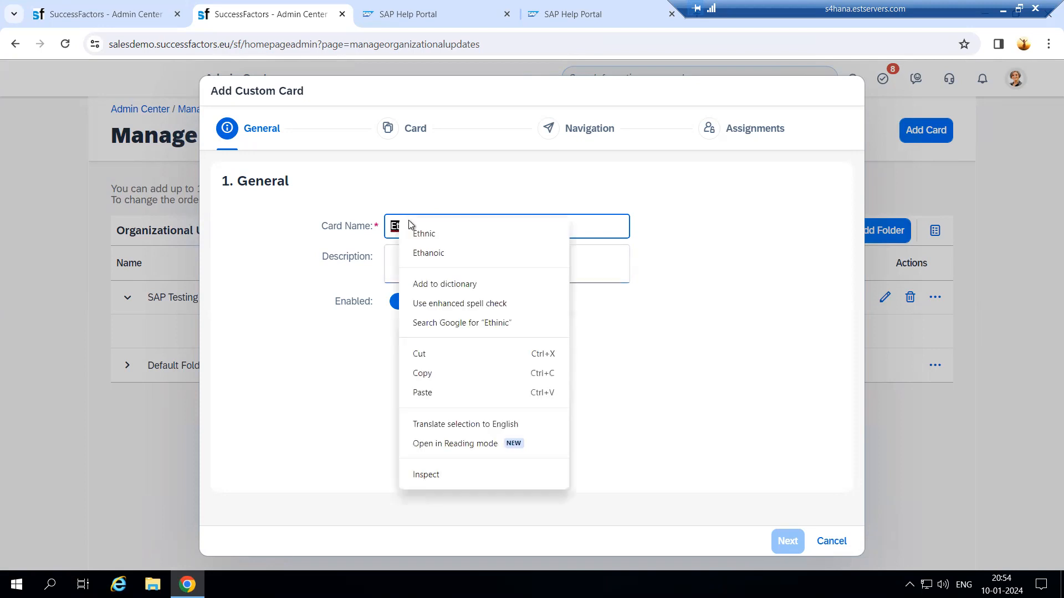
left_click(419, 232)
left_click(421, 258)
Copy the card name into the description as Ethnic day Celebrations and proceed to the Card settings
left_click_drag(496, 228, 378, 242)
key("ctrl+c")
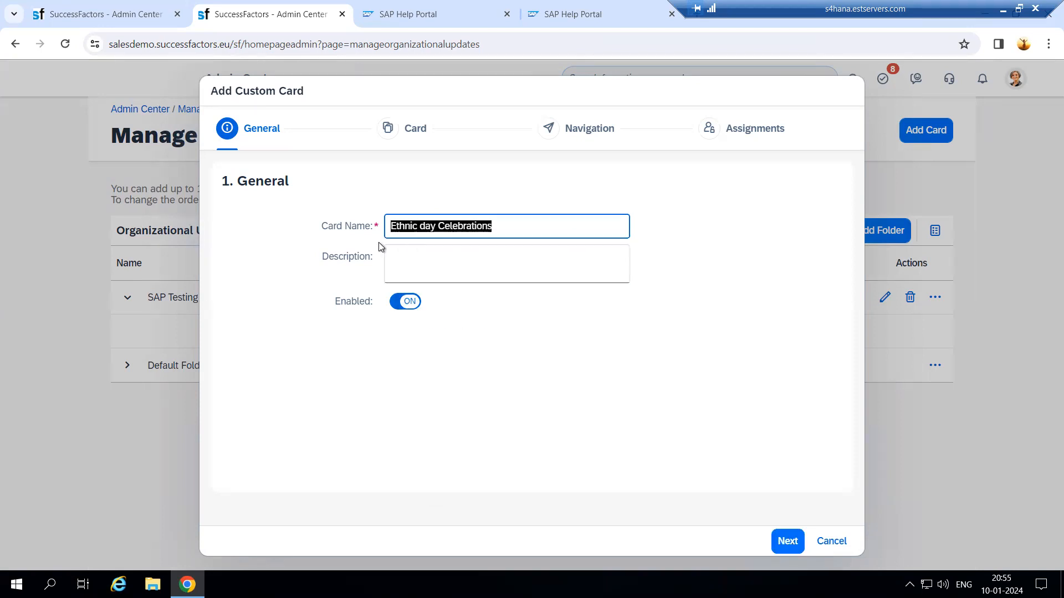
left_click(420, 261)
key("ctrl+v")
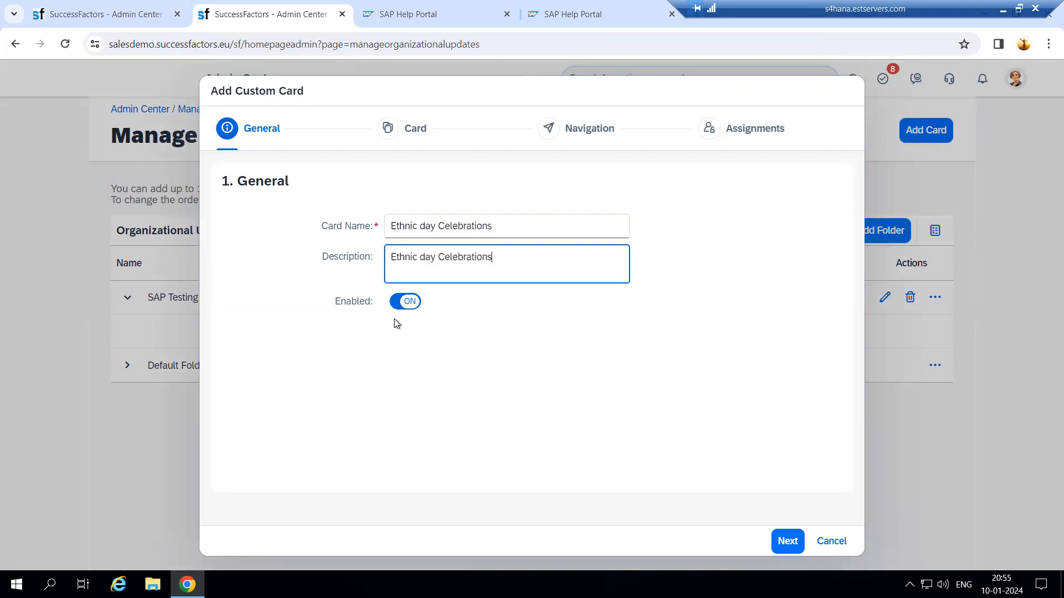
left_click(787, 541)
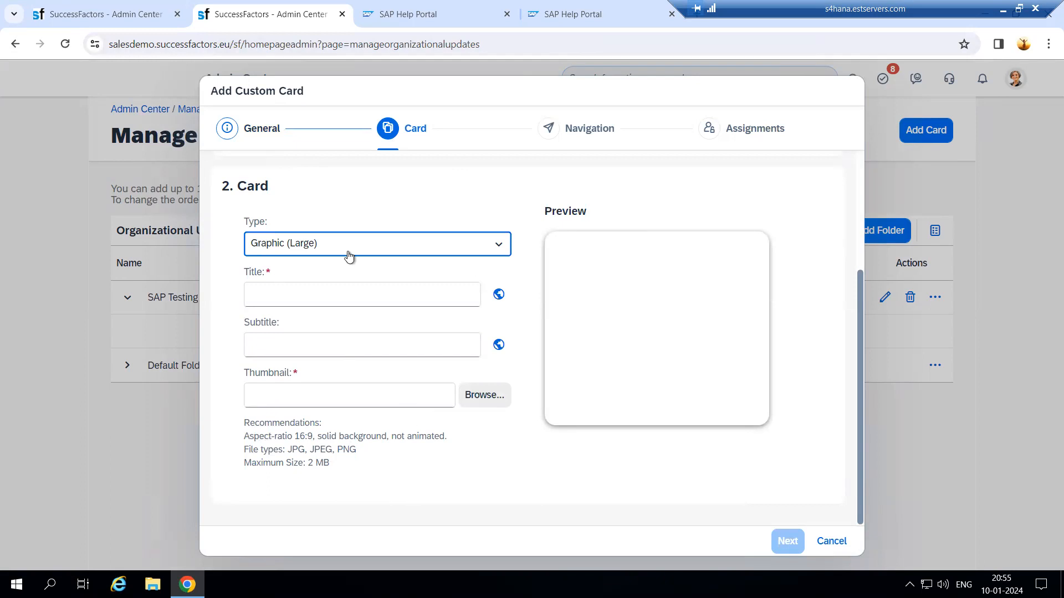
Give the card the title Ethinic Day and the subtitle Sankranti Celebrations
left_click(384, 303)
left_click(301, 292)
type("Et")
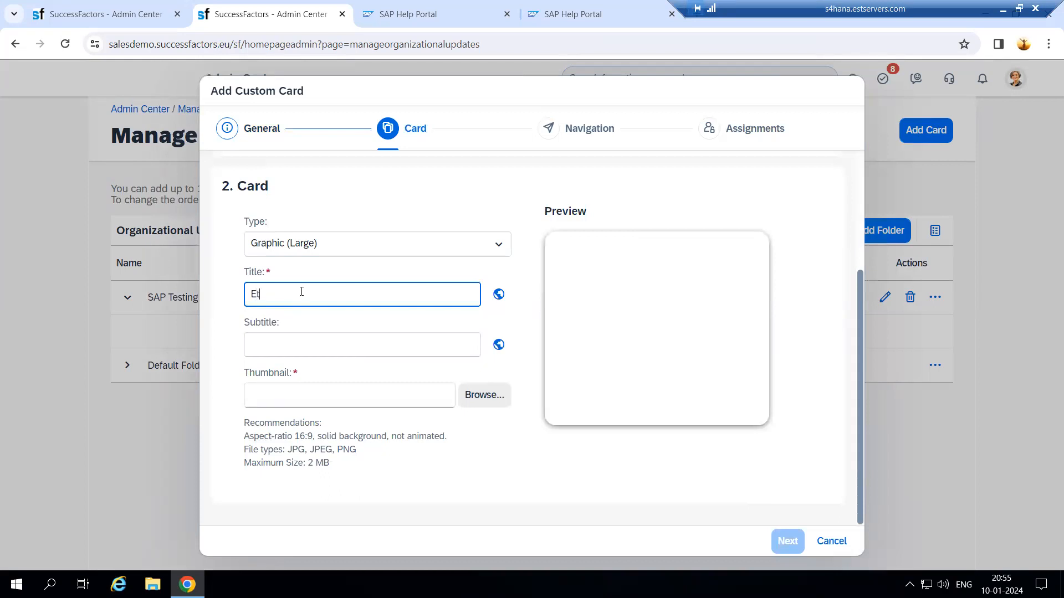
type("hinic Day")
left_click(302, 335)
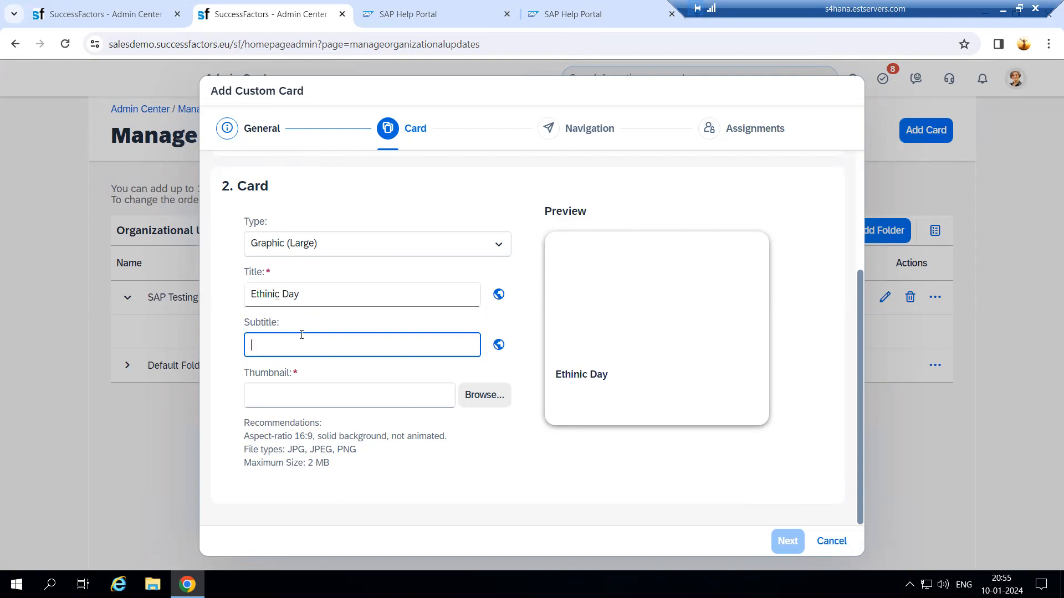
type("Sankranti Celebrations")
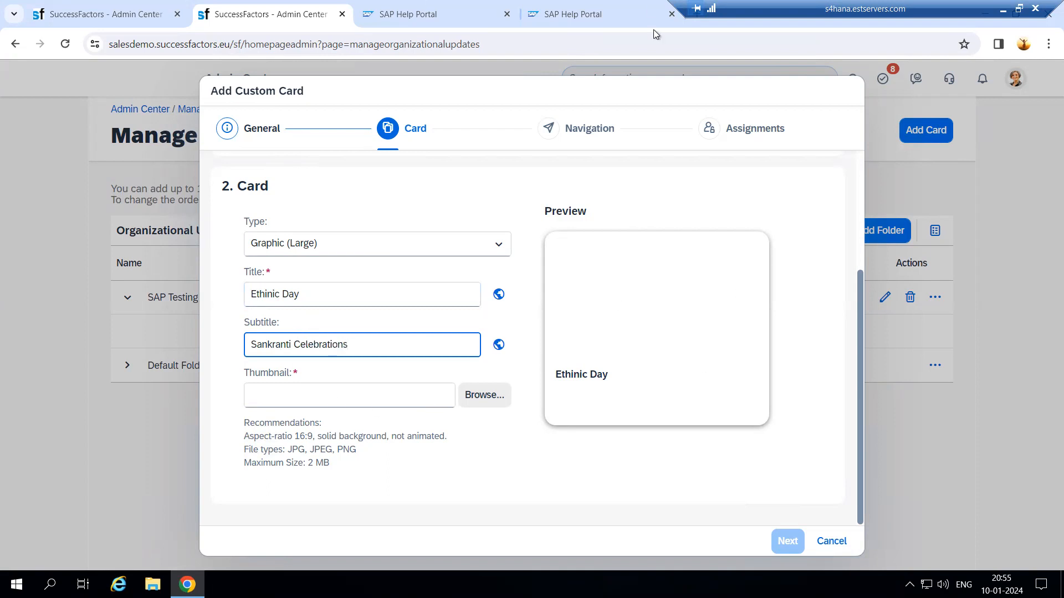
Search Google for Sankranti in a new browser tab and show the image results
left_click(604, 11)
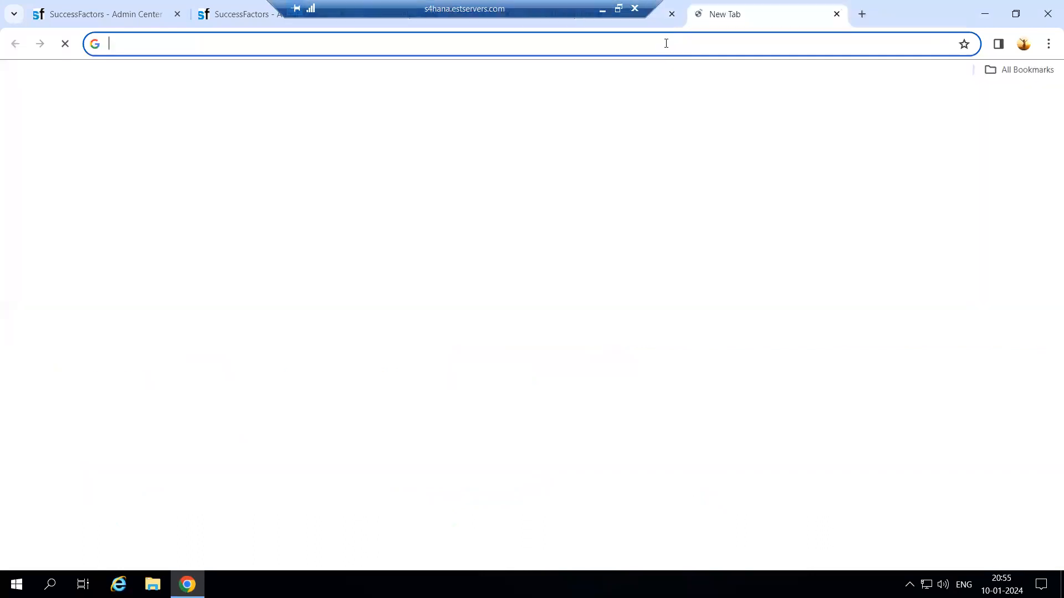
left_click(696, 14)
left_click(666, 44)
type("Sankrant")
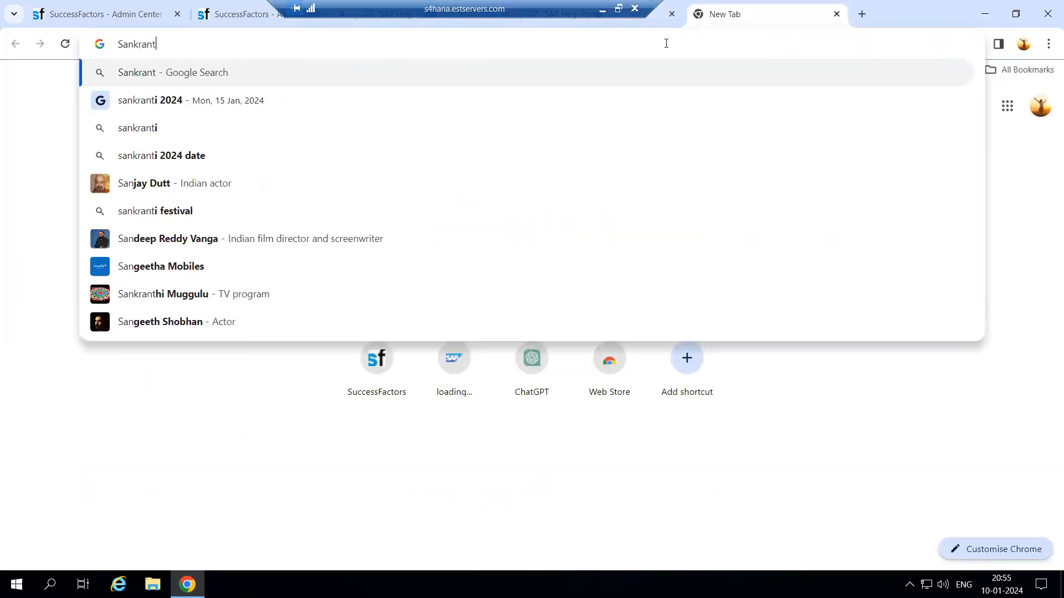
type("i")
key("Return")
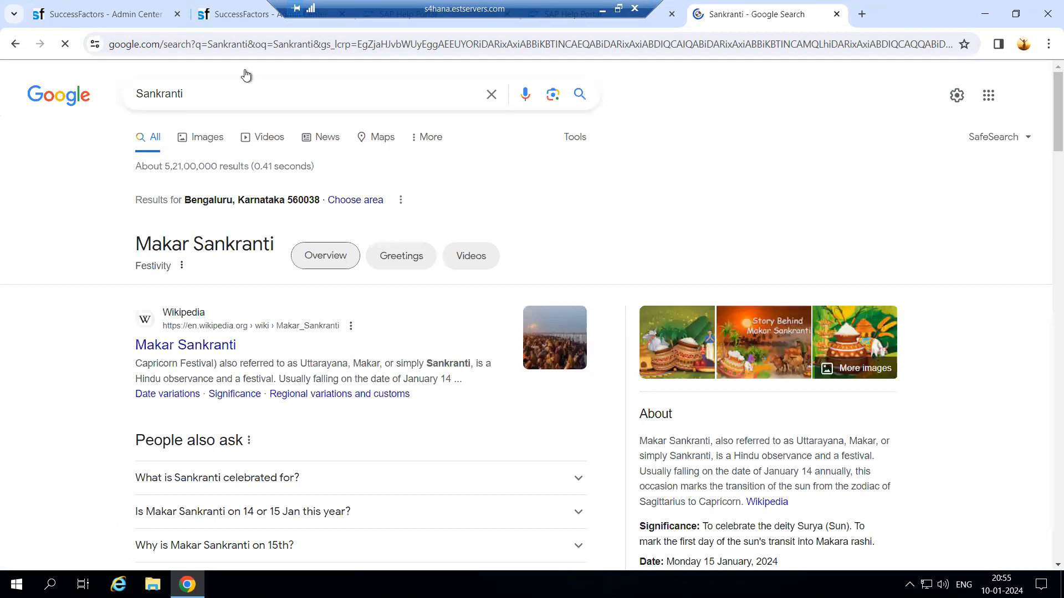
left_click(208, 141)
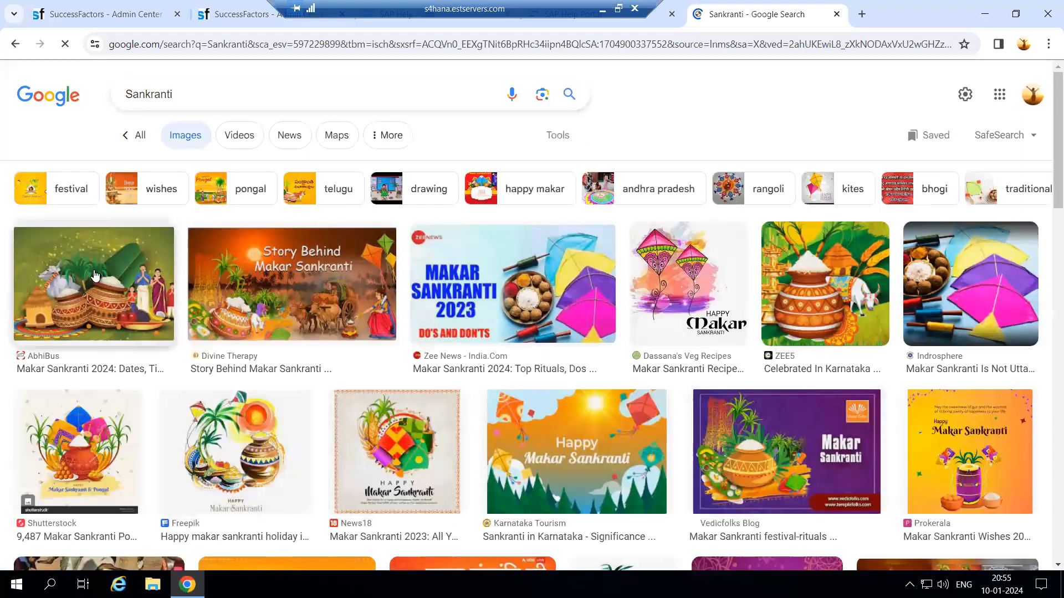
Save the first Sankranti image to the Downloads folder as a JPEG named 23
right_click(95, 275)
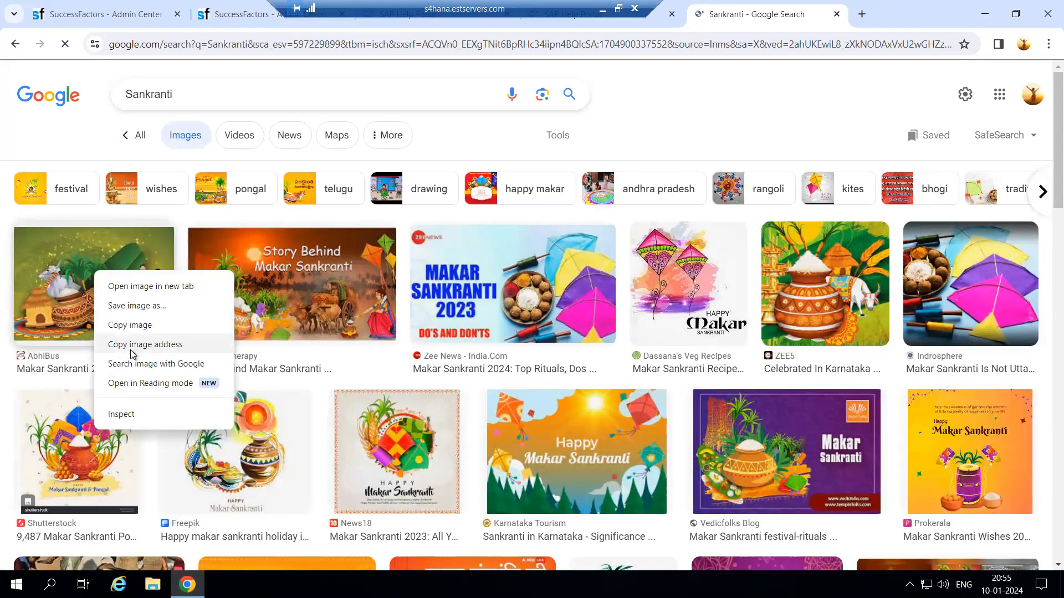
left_click(135, 306)
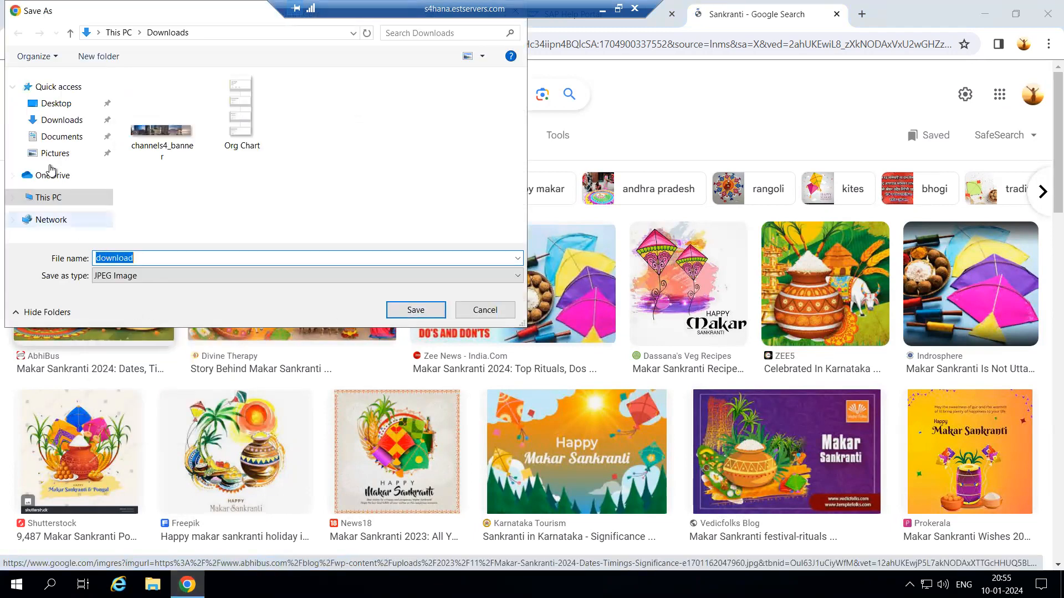
left_click(51, 122)
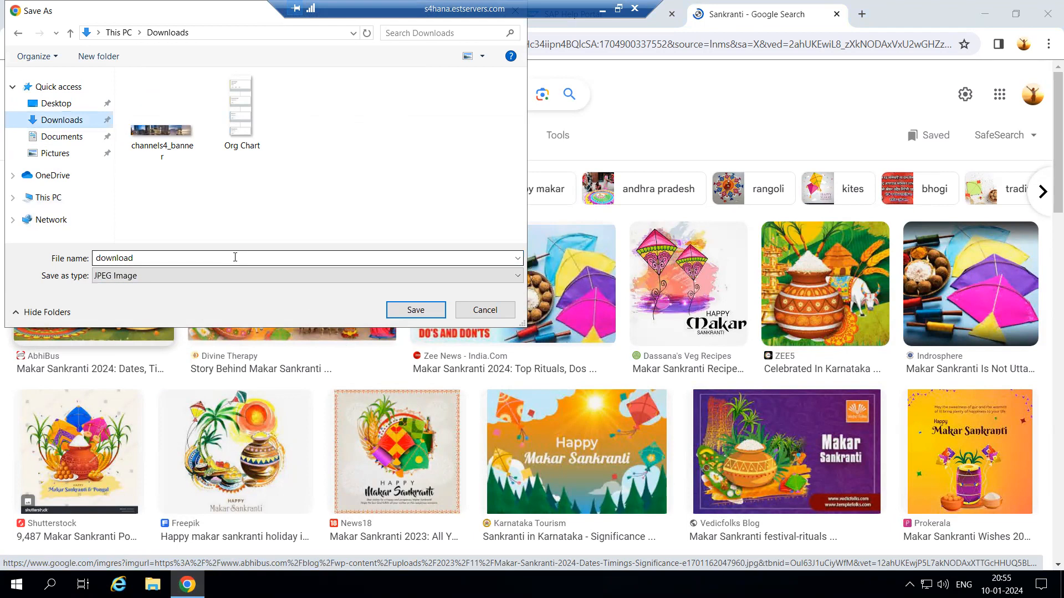
type("23")
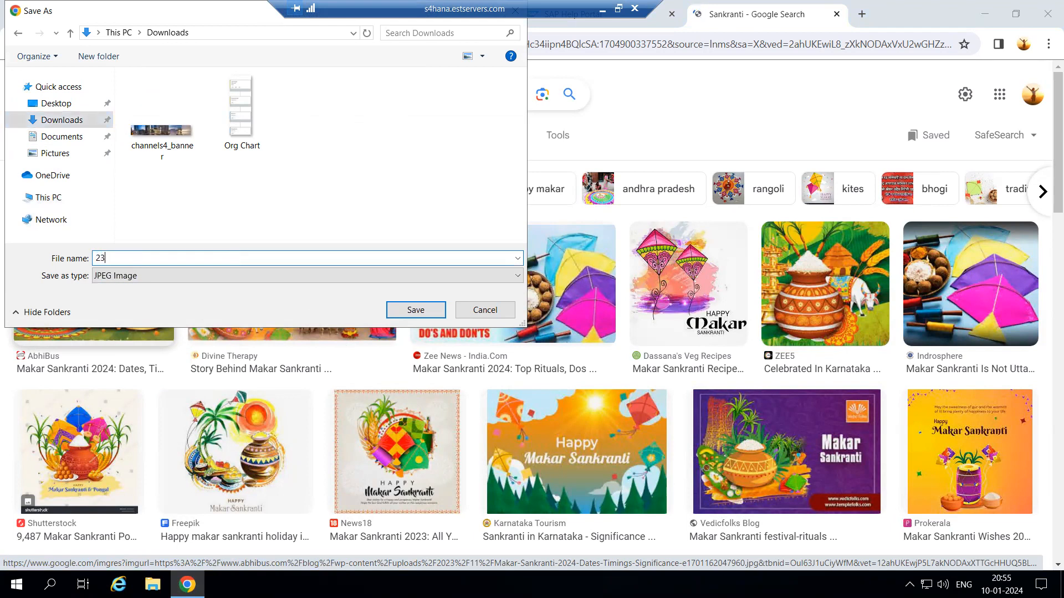
left_click(421, 309)
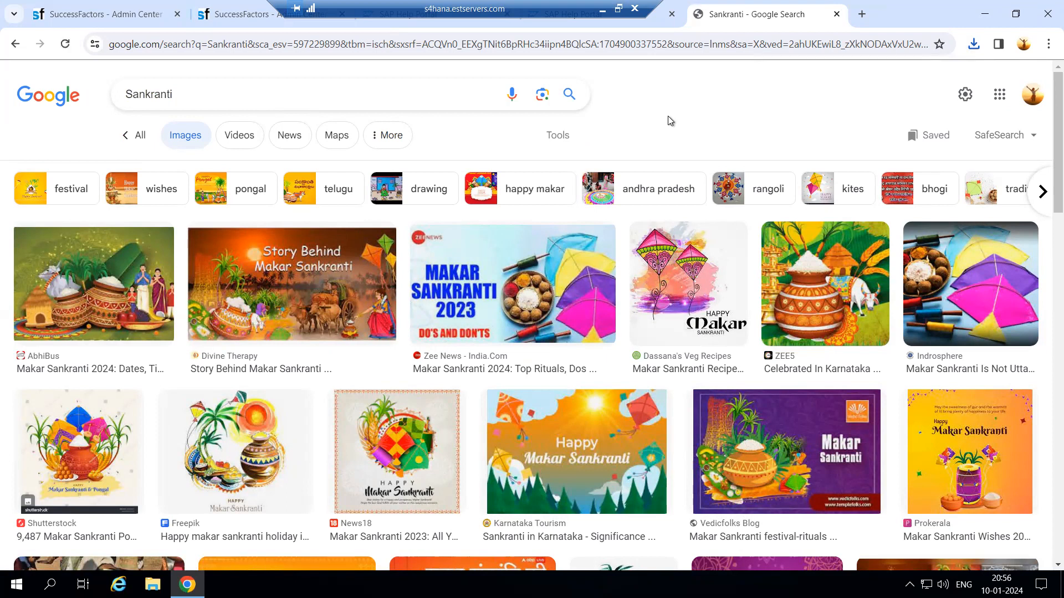
left_click_drag(536, 7, 803, 5)
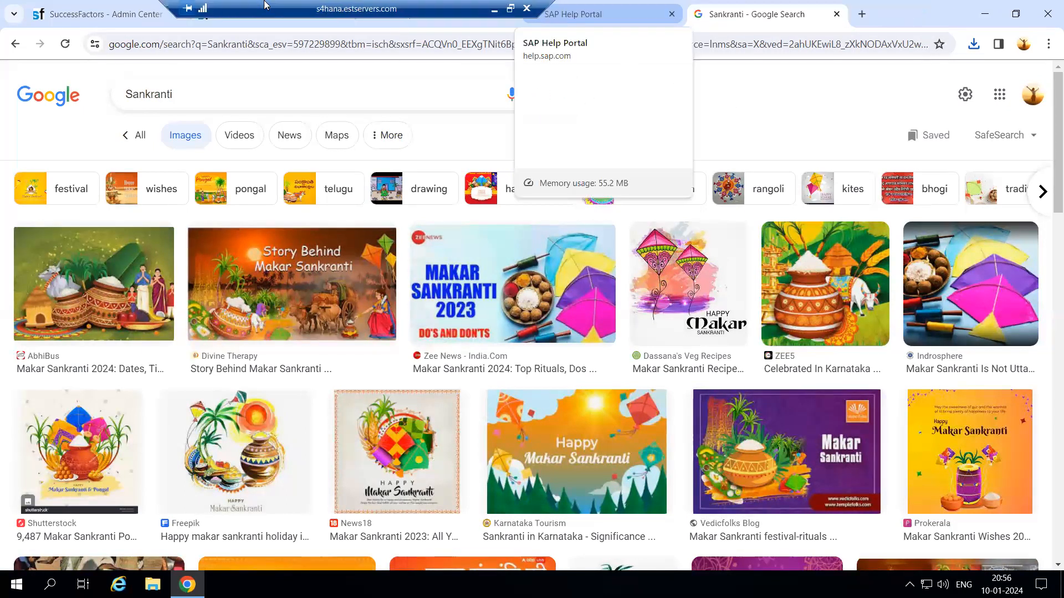
left_click(885, 8)
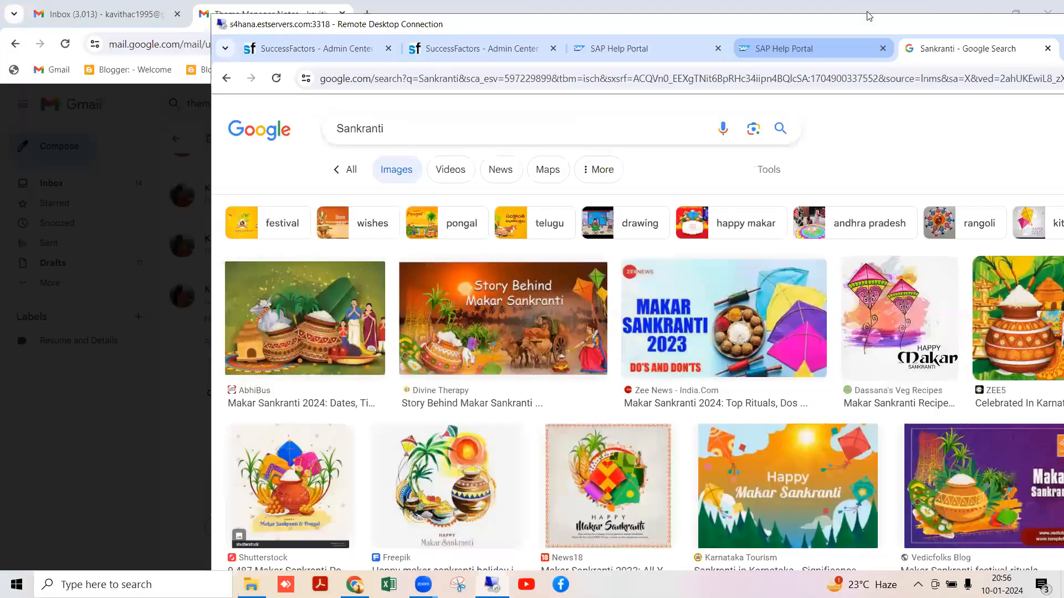
double_click(829, 27)
left_click_drag(722, 8, 909, 7)
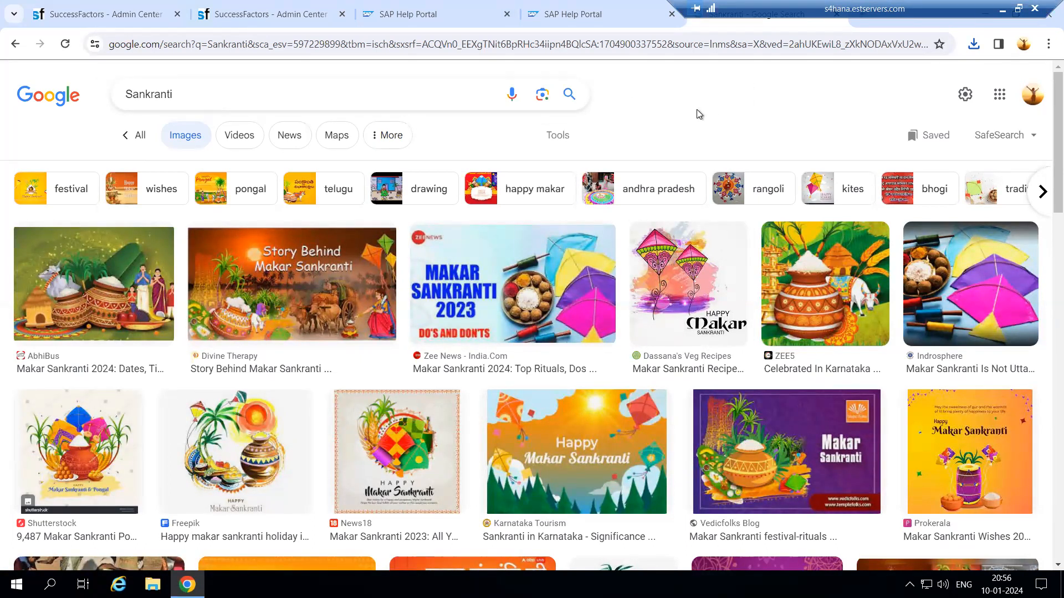
Return to the custom card in SuccessFactors, upload image 23 as its thumbnail, and proceed to the Navigation settings
left_click(379, 9)
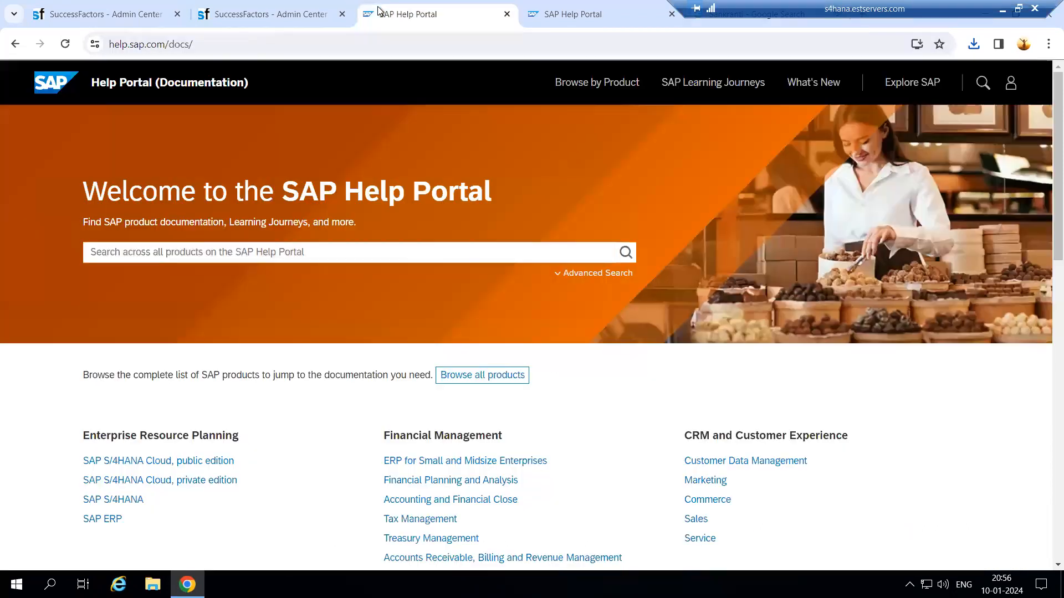
left_click(298, 20)
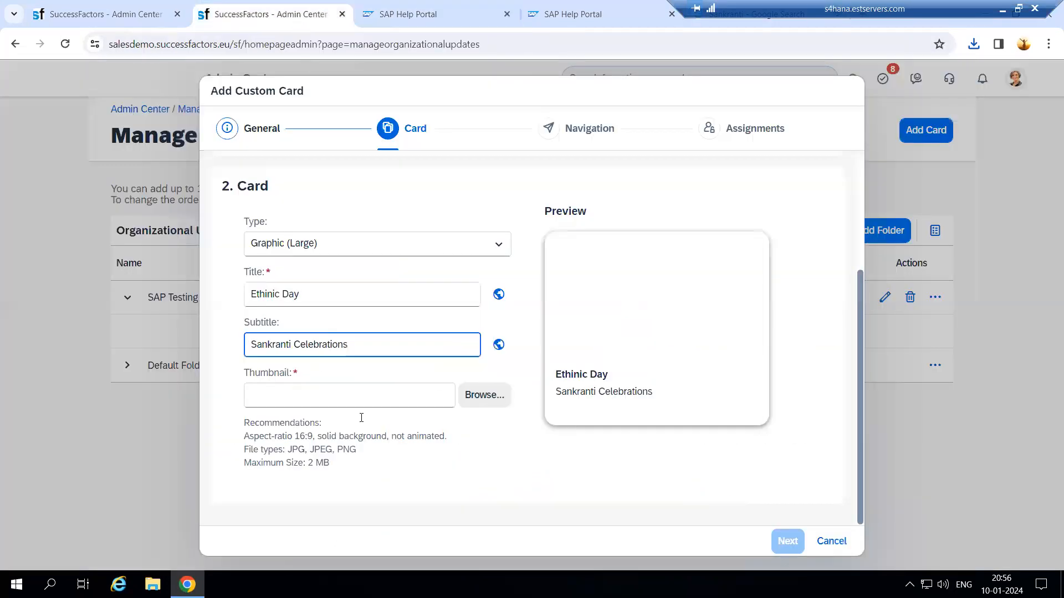
left_click(474, 395)
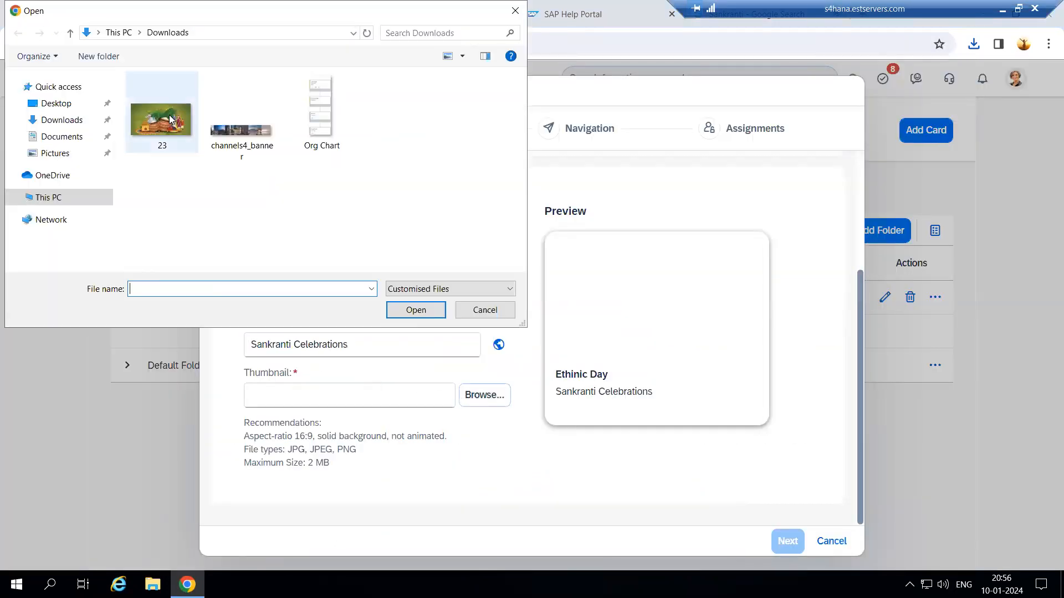
left_click(415, 316)
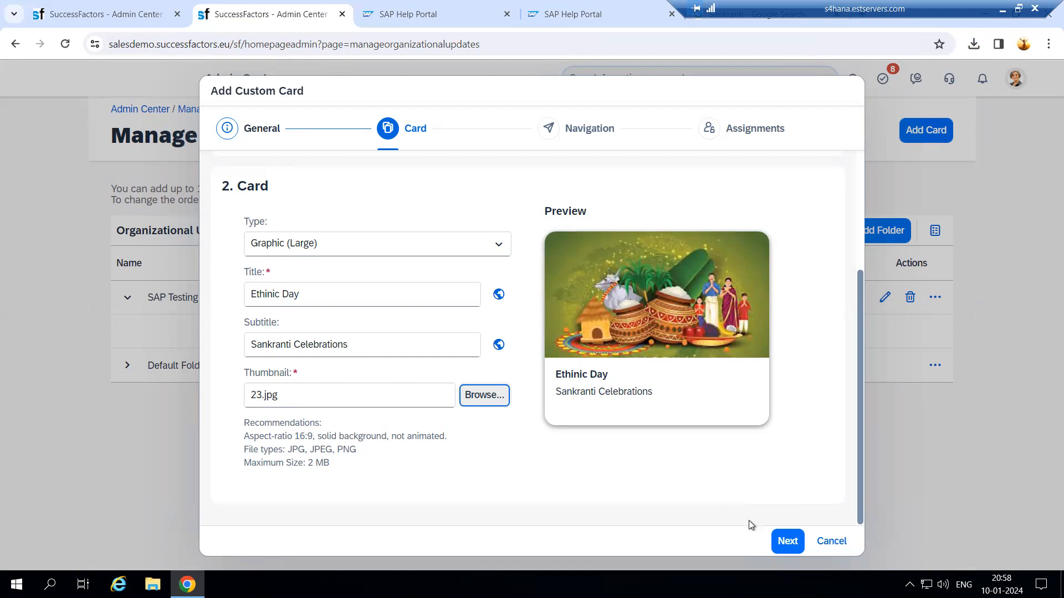
left_click(787, 540)
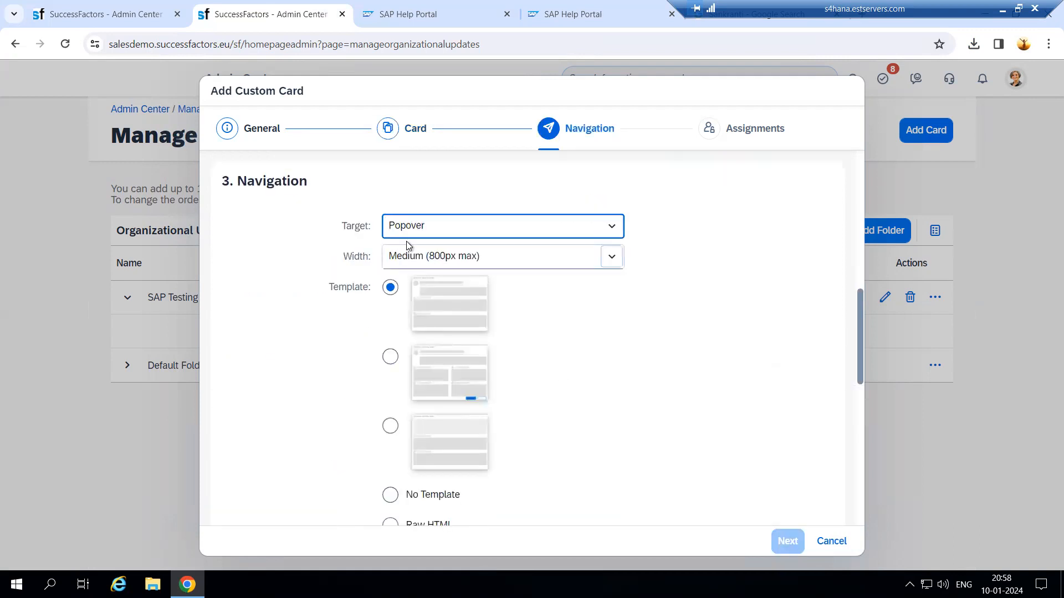
Examine the card's navigation options for target, width, template, language and content
left_click(493, 226)
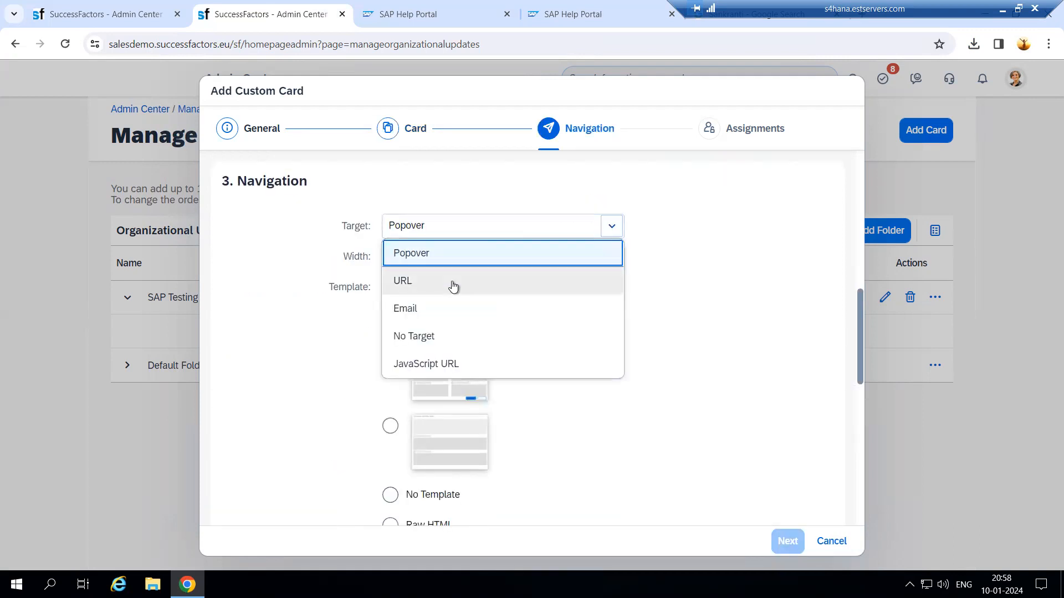
left_click(714, 280)
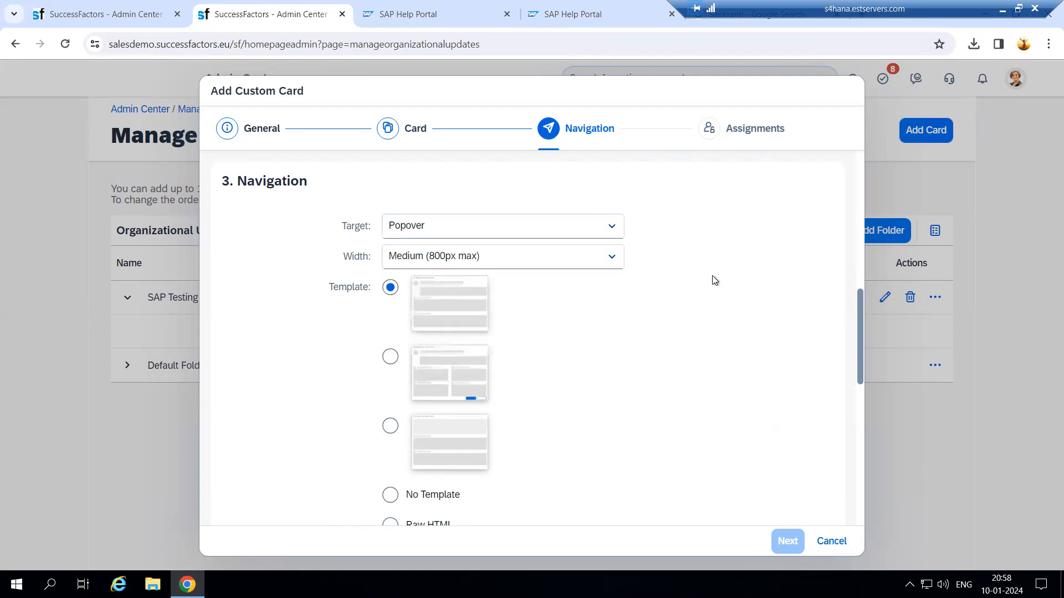
left_click(592, 221)
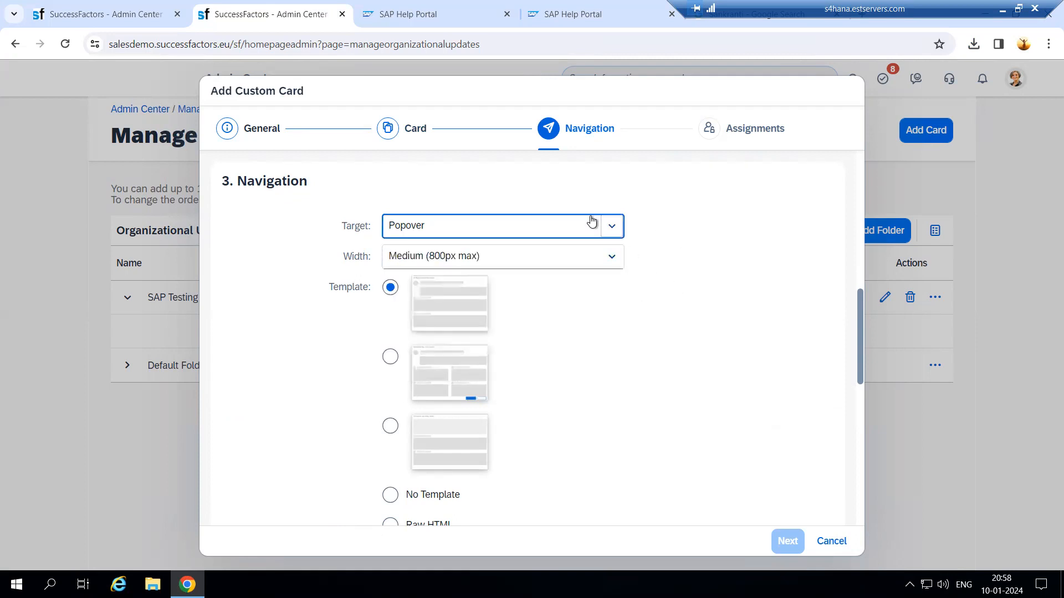
left_click(657, 299)
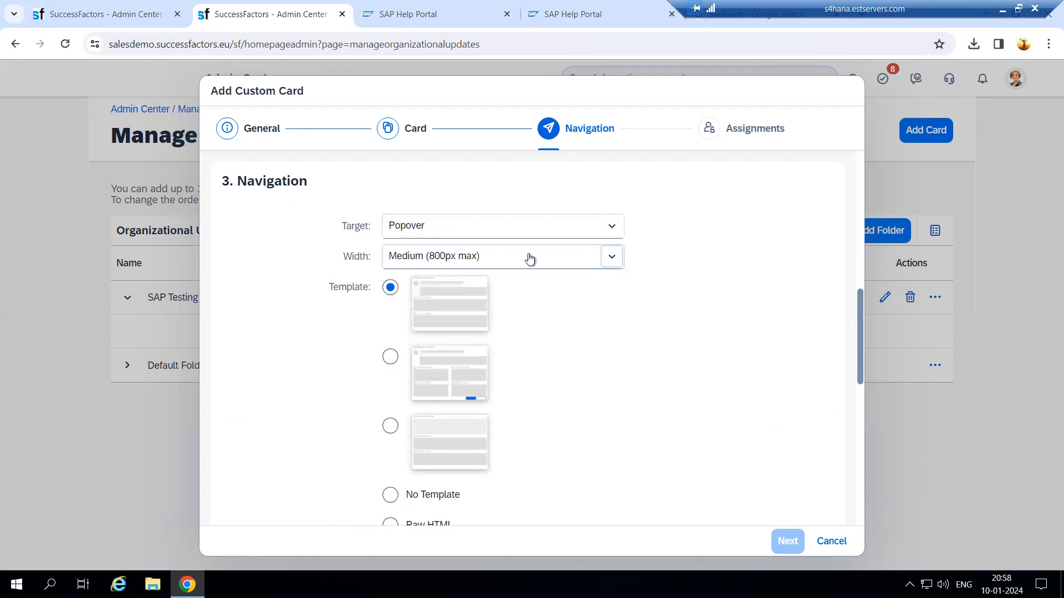
left_click(610, 259)
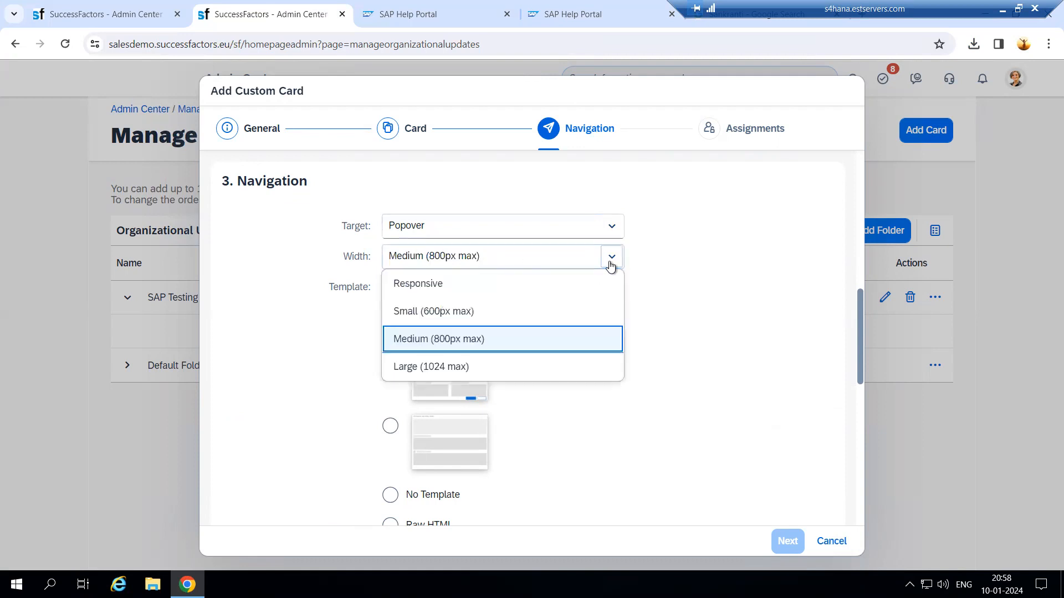
left_click(714, 327)
scroll(721, 355, "down", 5)
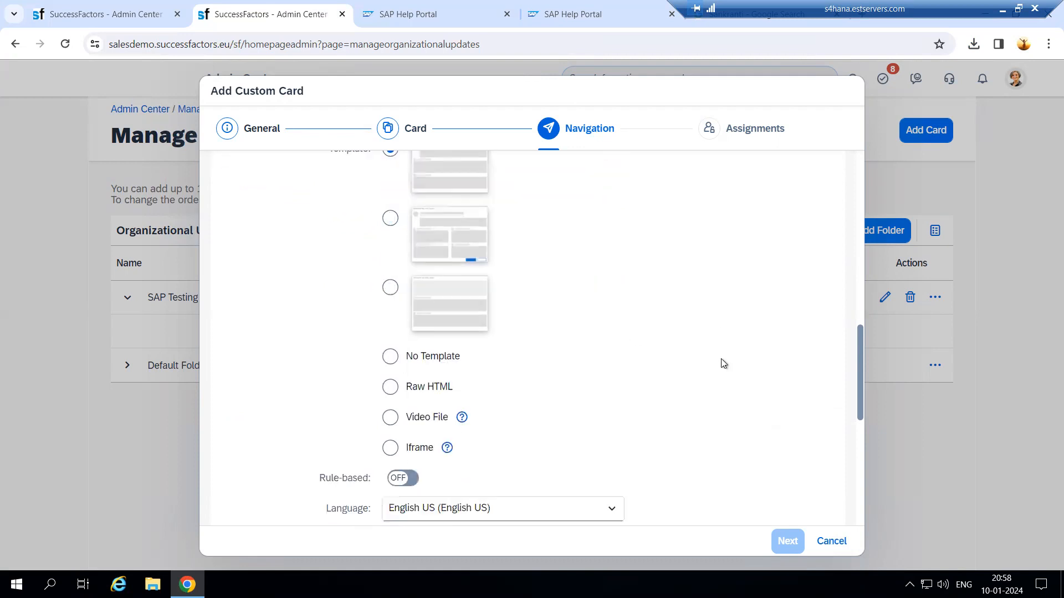
scroll(511, 273, "down", 1)
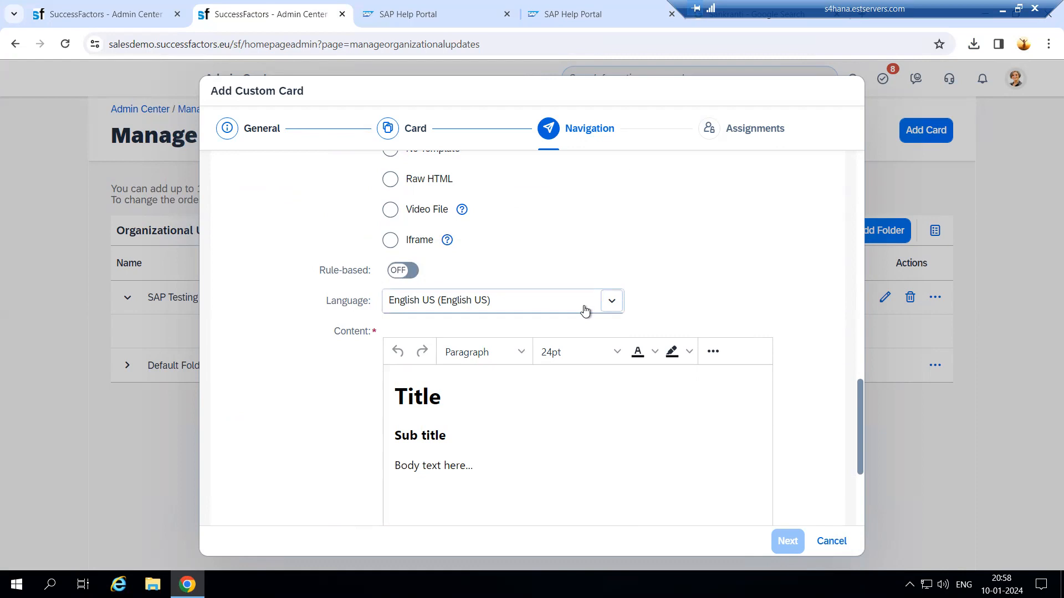
Replace the template's title, subtitle and body text in the card's content with "Ce"
scroll(670, 280, "down", 3)
left_click(396, 209)
left_click(455, 275)
left_click_drag(480, 279, 371, 217)
key("BackSpace")
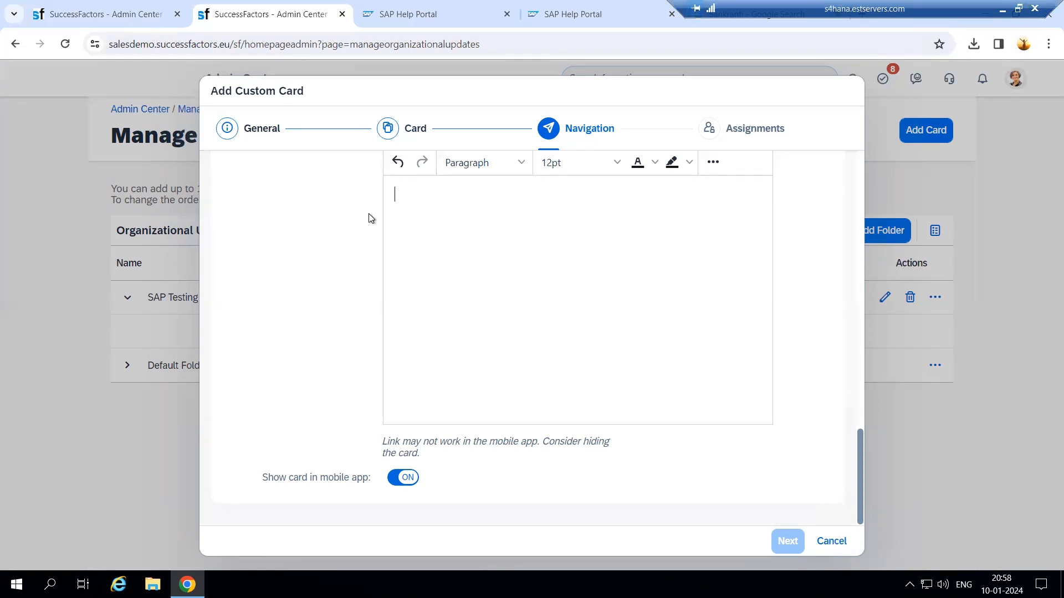
type("Ce")
Expand the content editor's additional formatting and insert tools and examine them
scroll(482, 250, "up", 4)
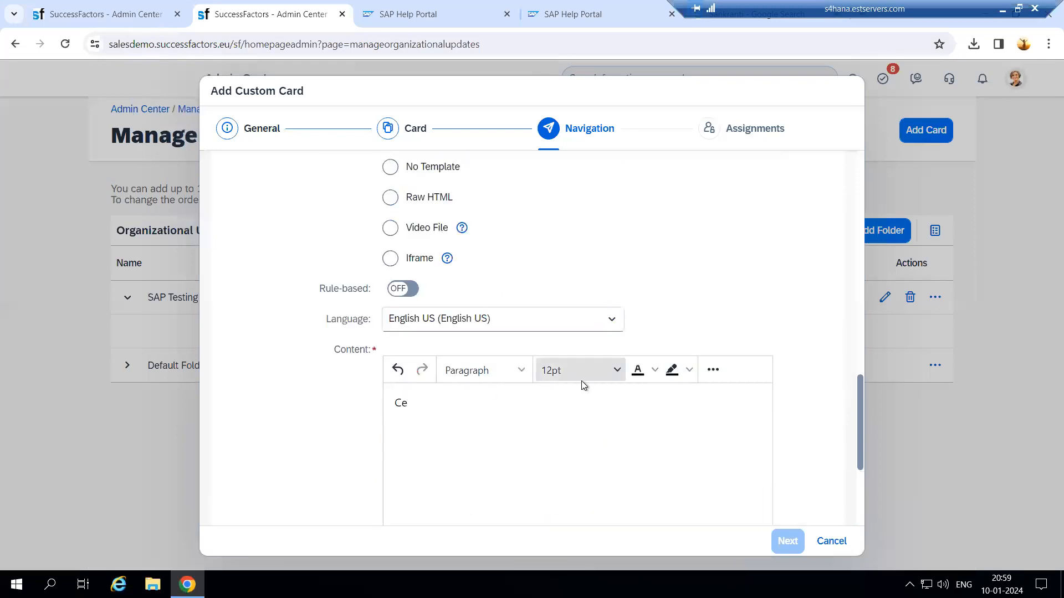
left_click(710, 370)
scroll(767, 360, "down", 3)
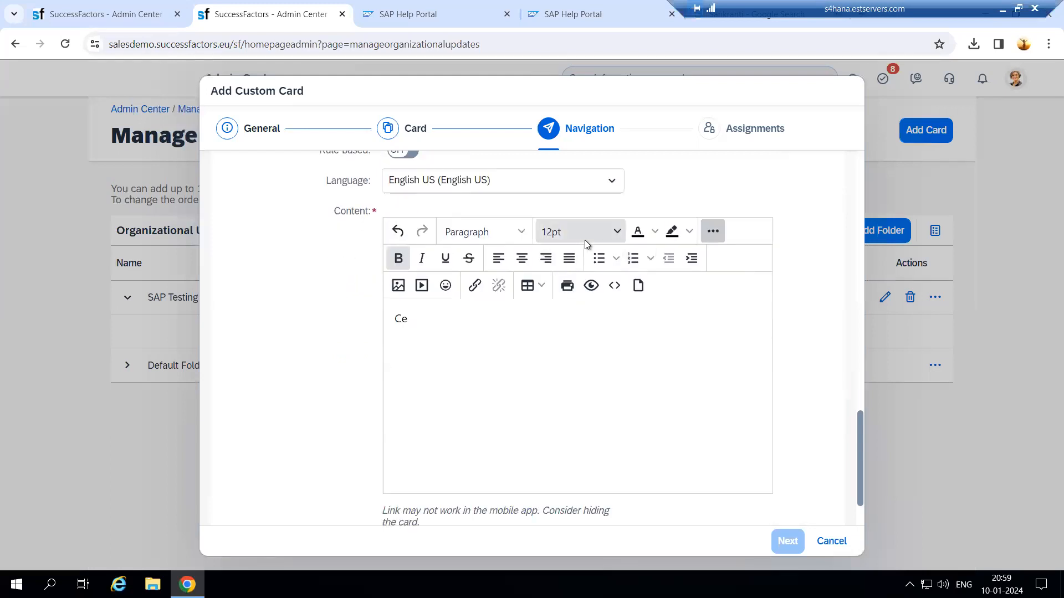
left_click(720, 233)
left_click(720, 232)
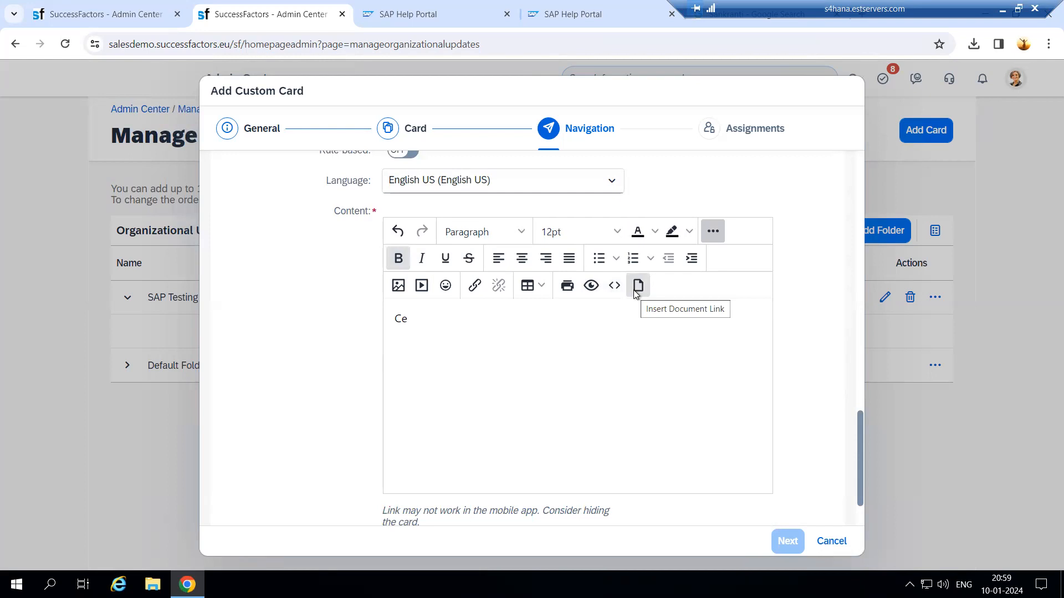
Proceed to the card's Assignments settings and set its folder to SAP Testing
scroll(268, 410, "down", 1)
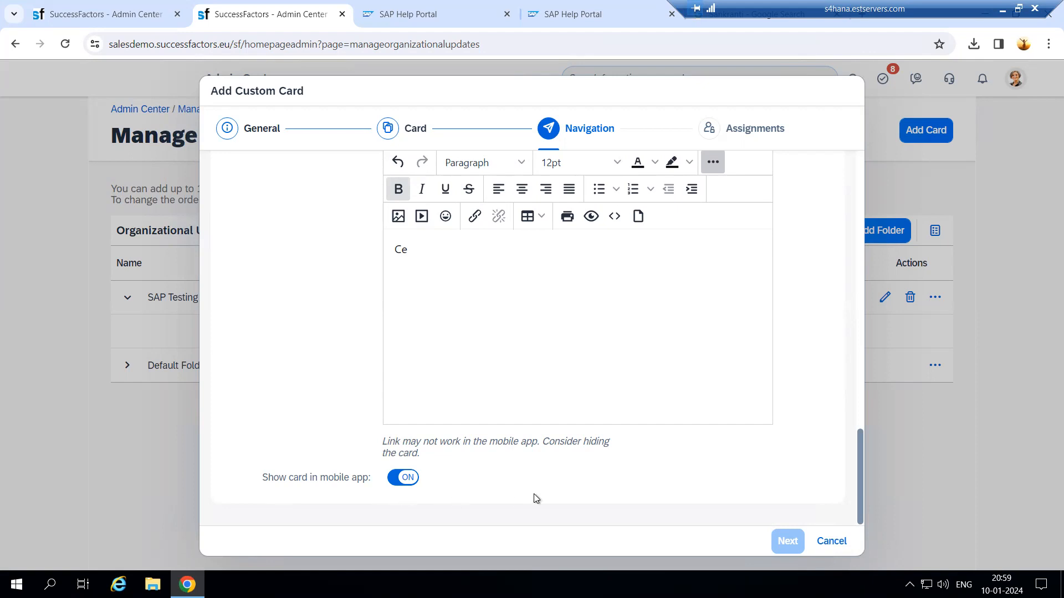
left_click(624, 478)
left_click(773, 540)
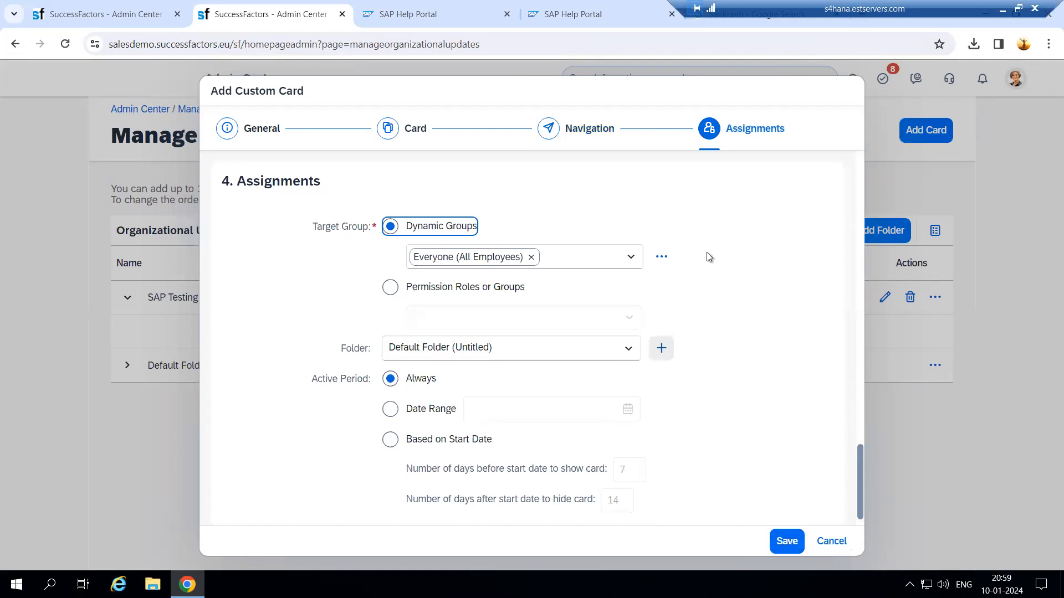
left_click(355, 348)
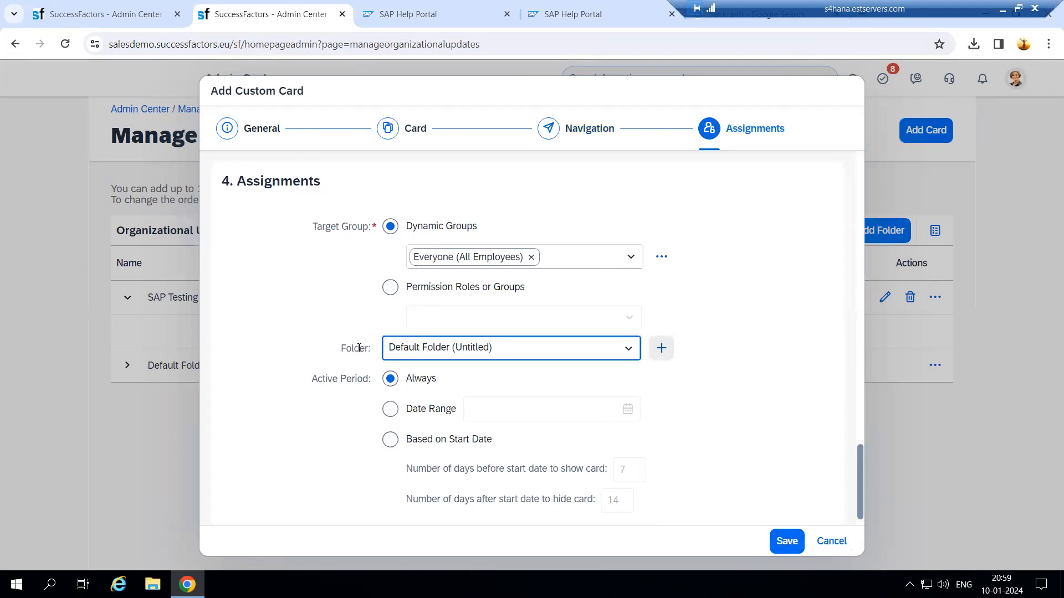
left_click(628, 350)
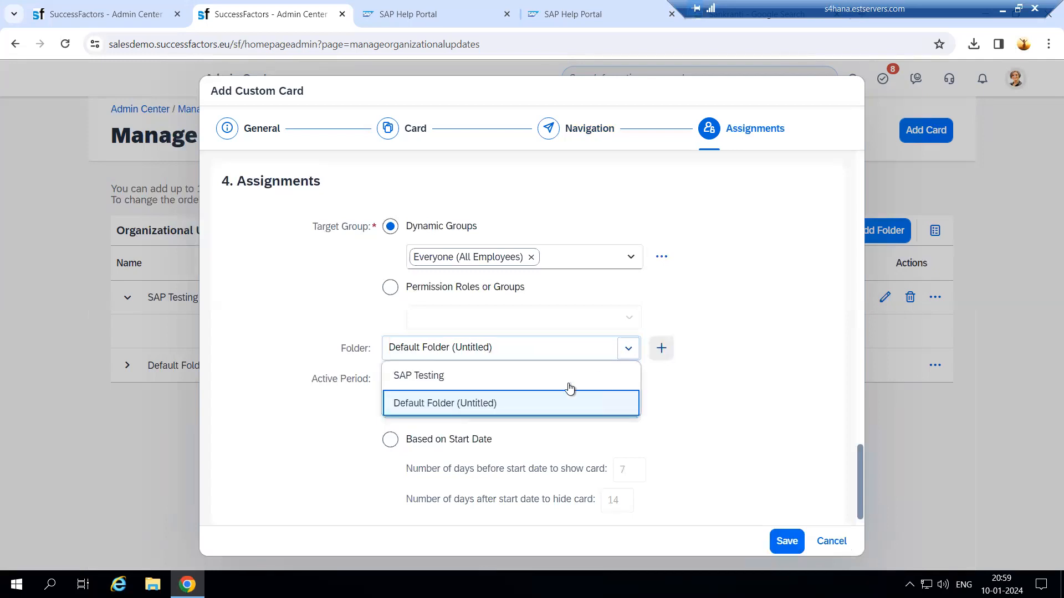
left_click(523, 376)
left_click(636, 349)
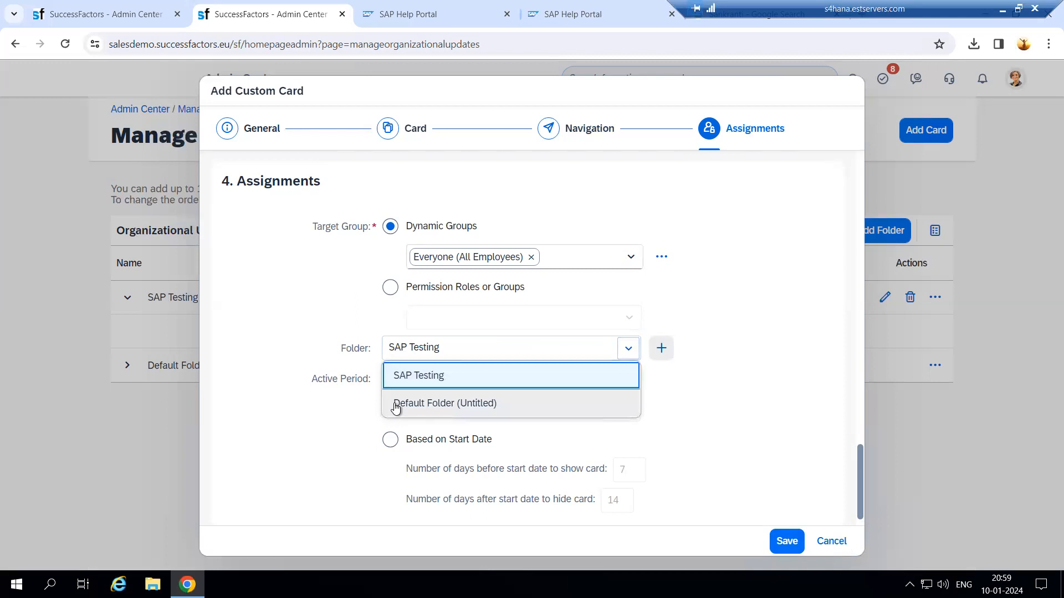
left_click(736, 383)
Try the Date Range and Based on Start Date active periods, and set the active period back to Always
scroll(372, 384, "down", 1)
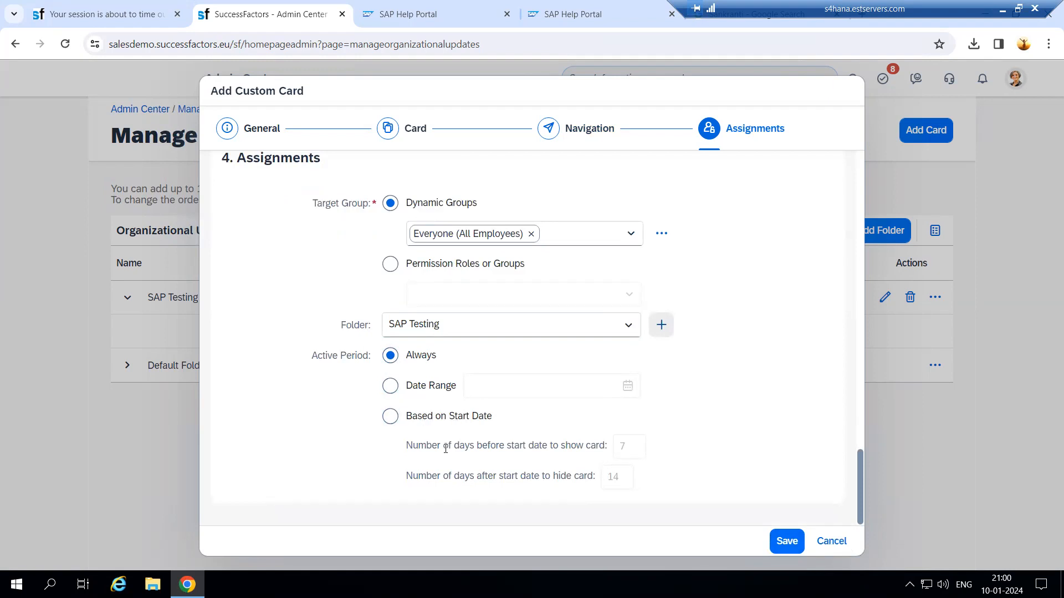
left_click(391, 387)
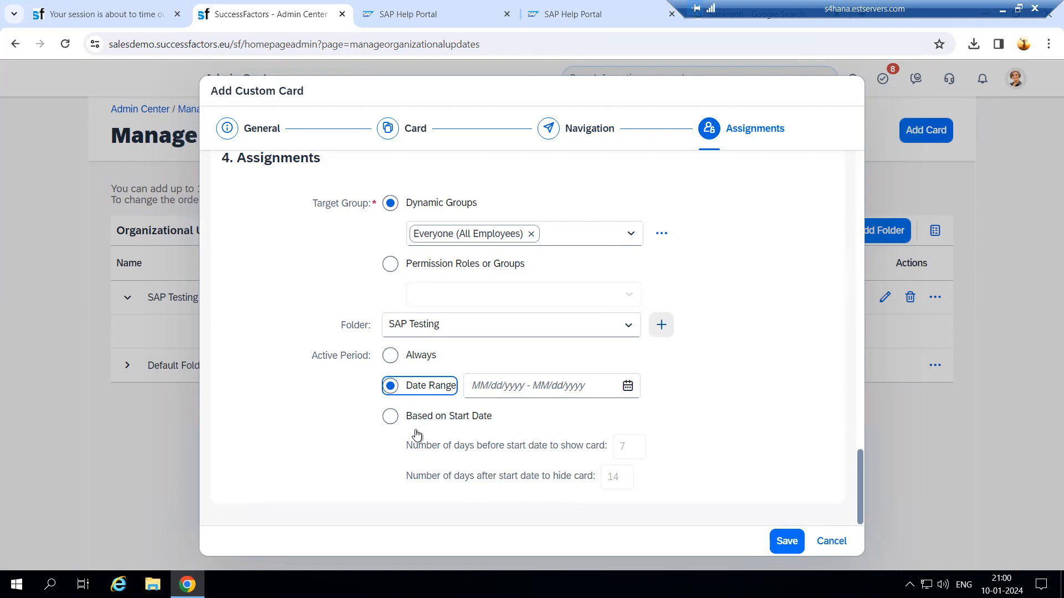
left_click(388, 417)
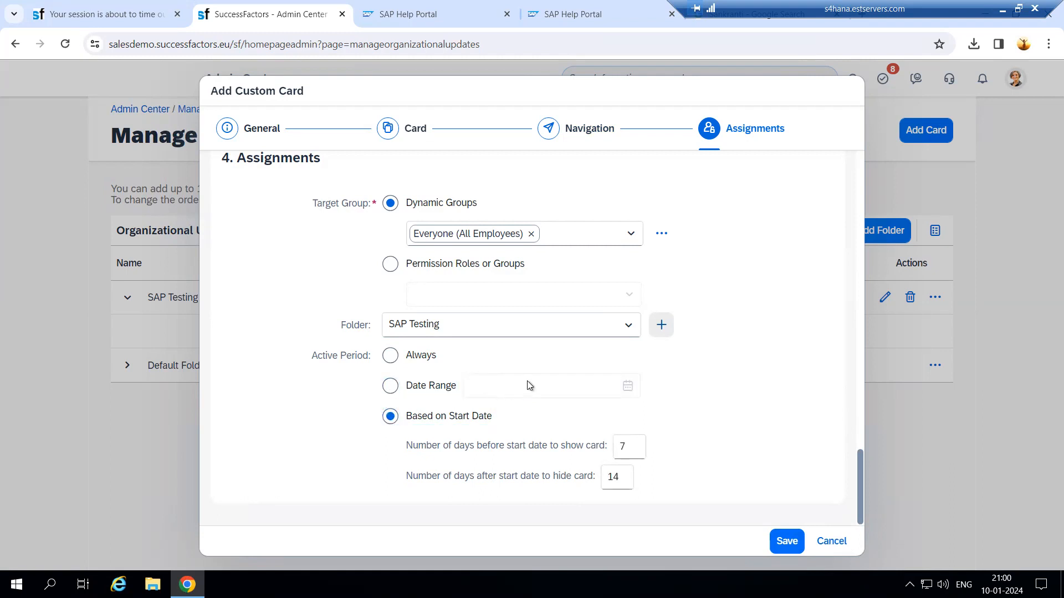
left_click_drag(628, 444, 616, 447)
left_click(390, 356)
Save the custom card and agree to its thumbnail image being publicly viewable
left_click(782, 543)
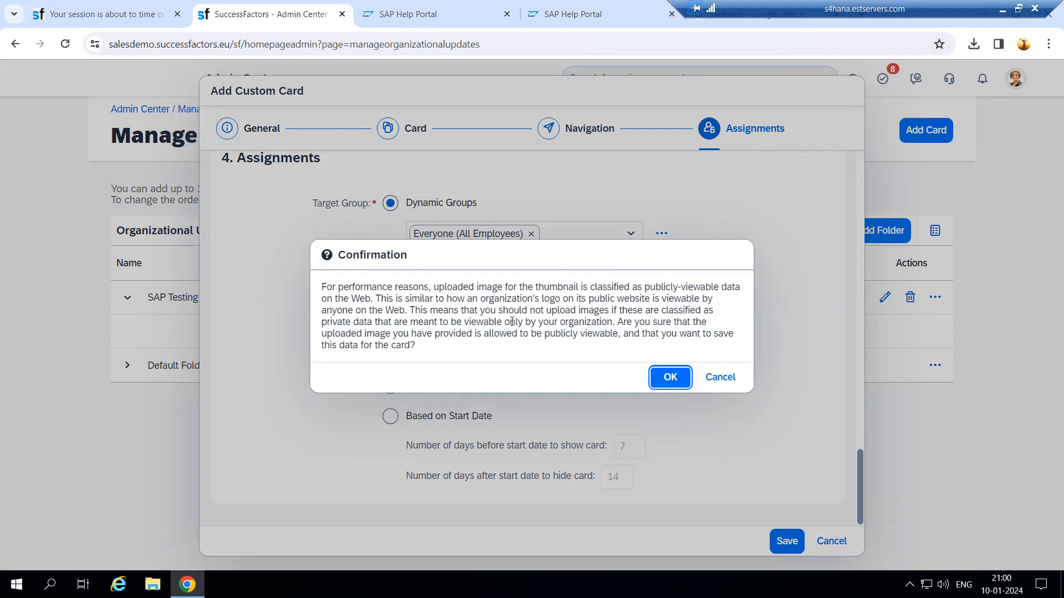
left_click(656, 383)
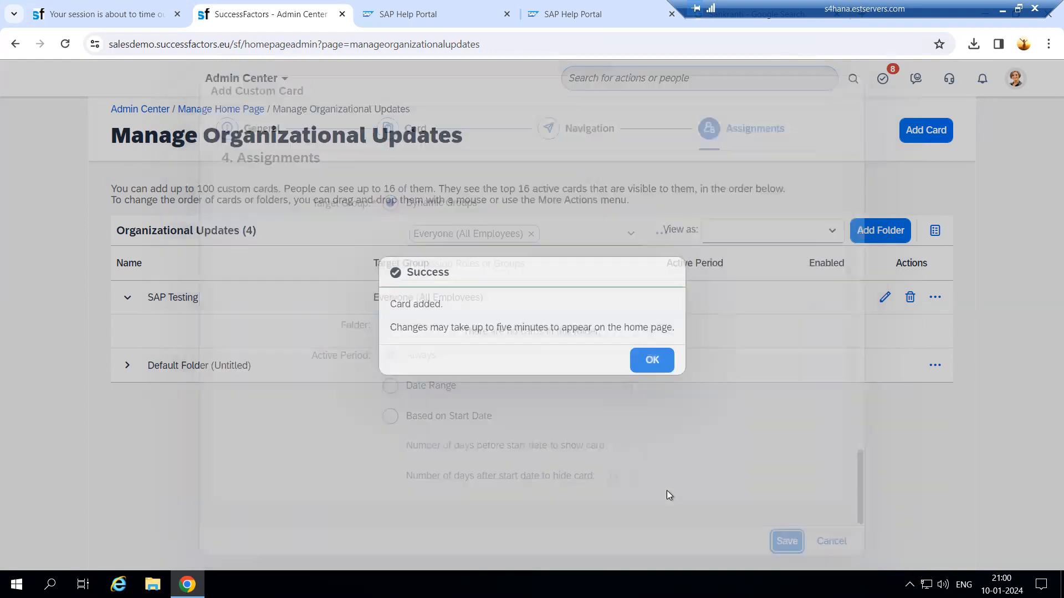
left_click(652, 361)
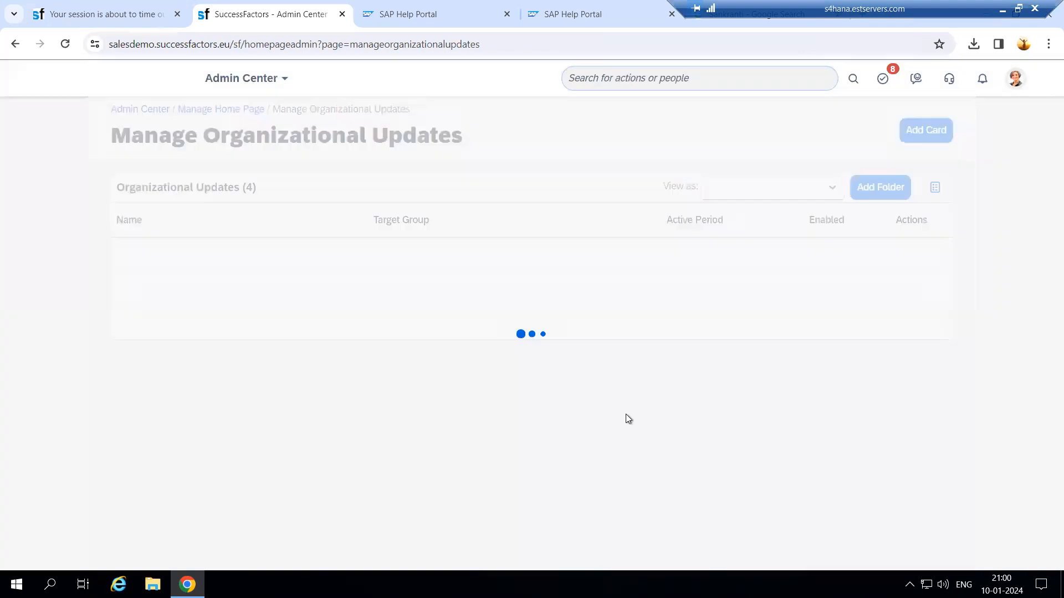
Expand the SAP Testing folder and view the move options of the Ethnic day Celebrations card
left_click(127, 297)
left_click(126, 298)
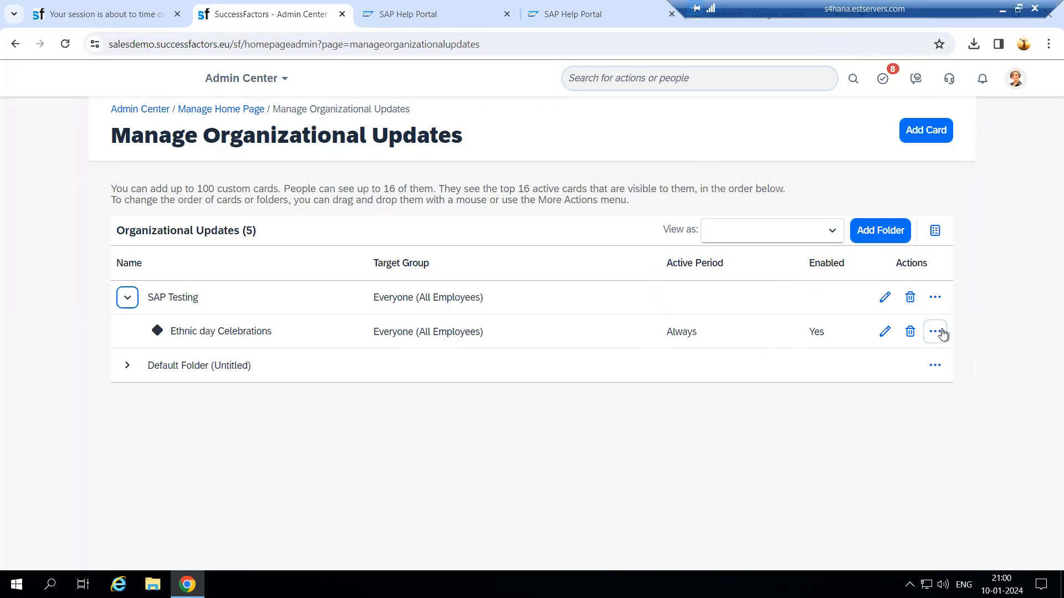
left_click(936, 333)
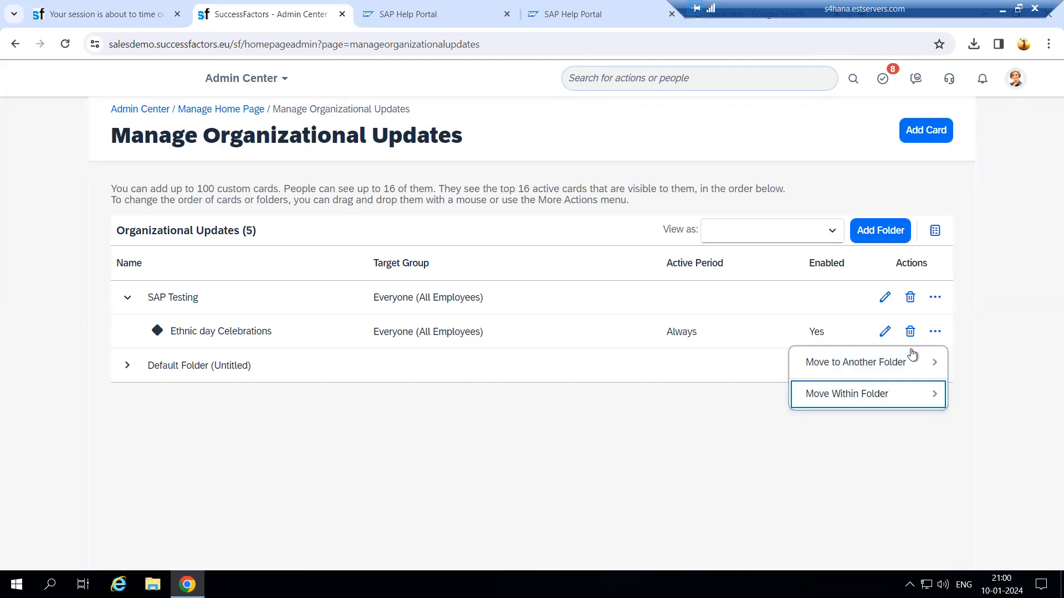
left_click(907, 449)
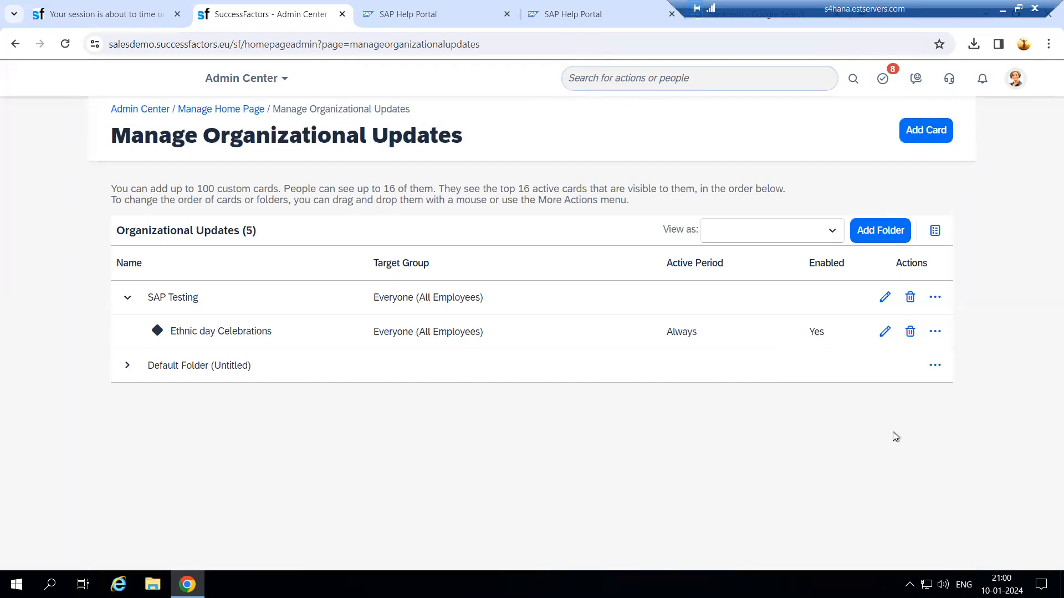
Reload Manage Organizational Updates, duplicate its browser tab, and close both SAP Help Portal tabs
left_click(65, 43)
right_click(313, 18)
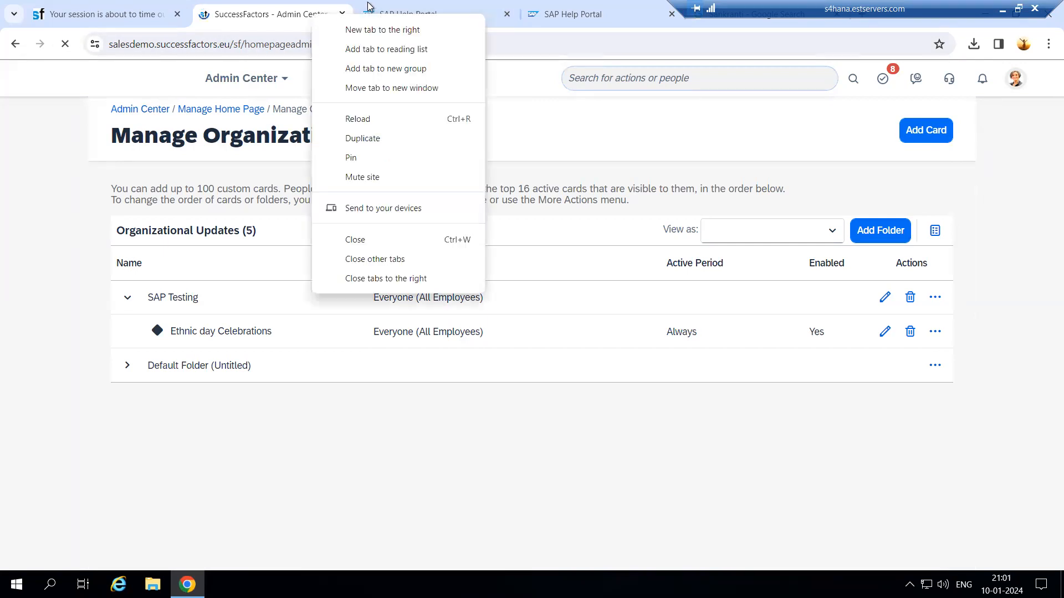
left_click(423, 15)
right_click(283, 17)
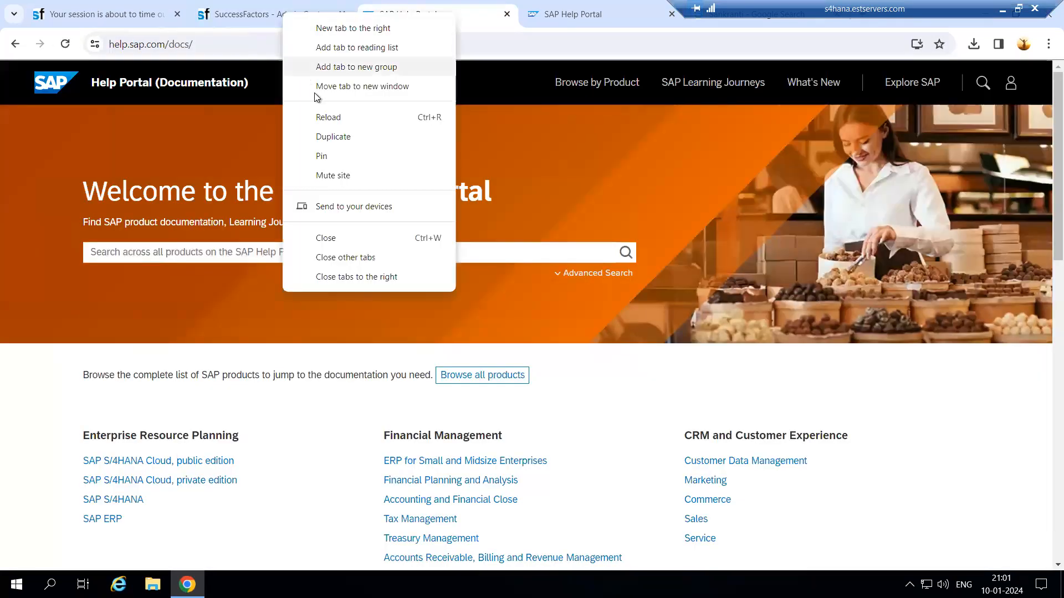
left_click(329, 136)
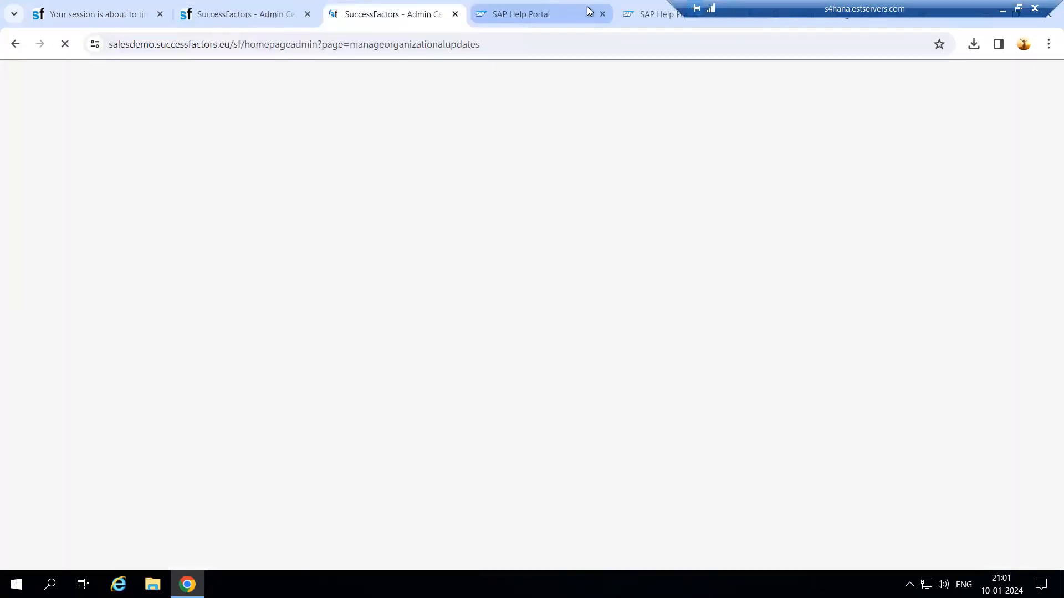
left_click(603, 13)
left_click(602, 15)
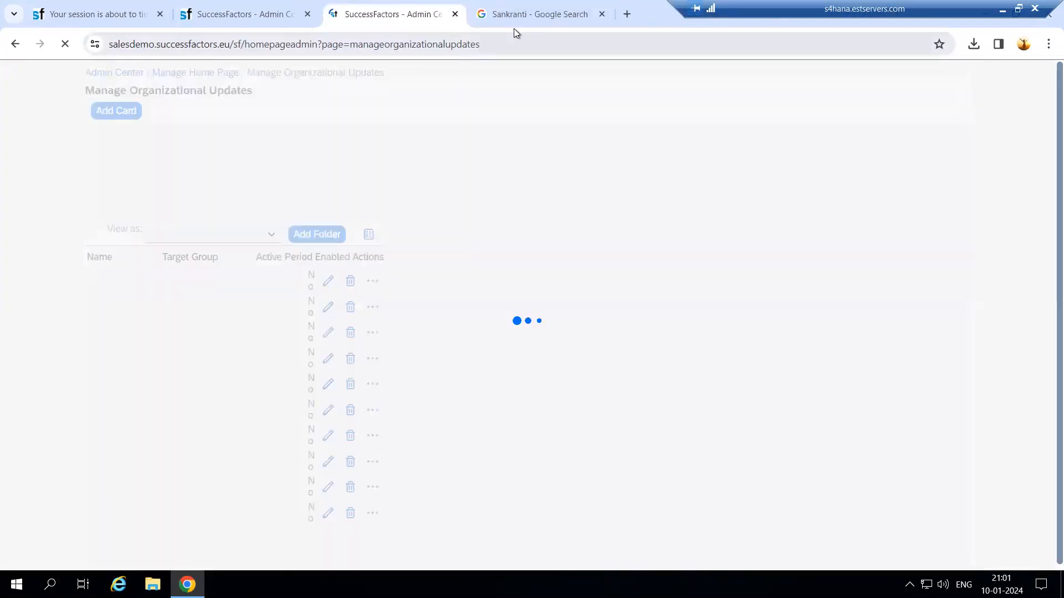
Go to the SuccessFactors home page in the duplicated tab and examine the Organizational Updates section
right_click(391, 18)
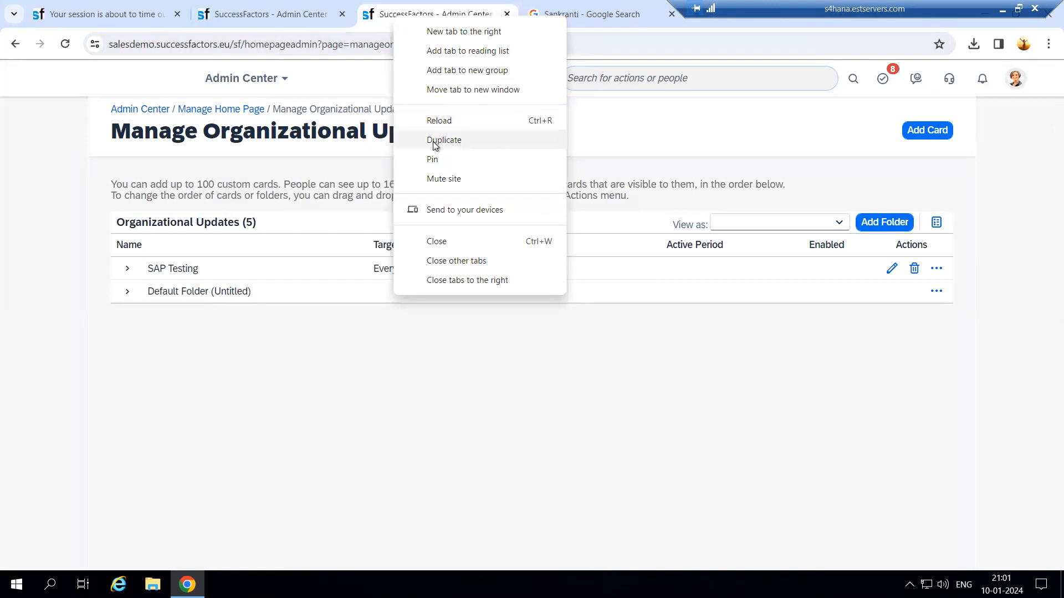
left_click(281, 89)
left_click(283, 79)
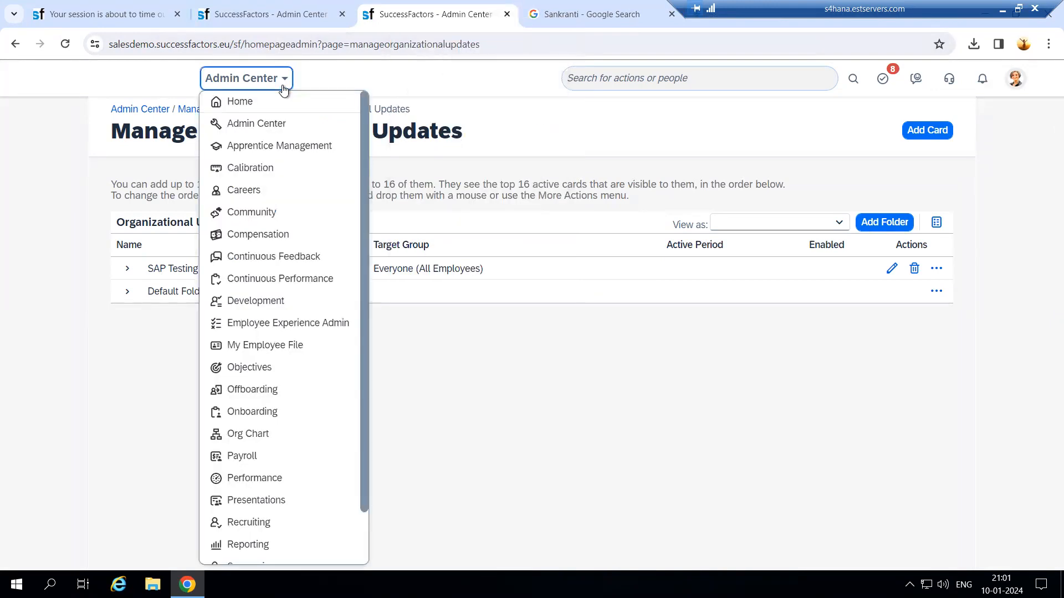
left_click(271, 103)
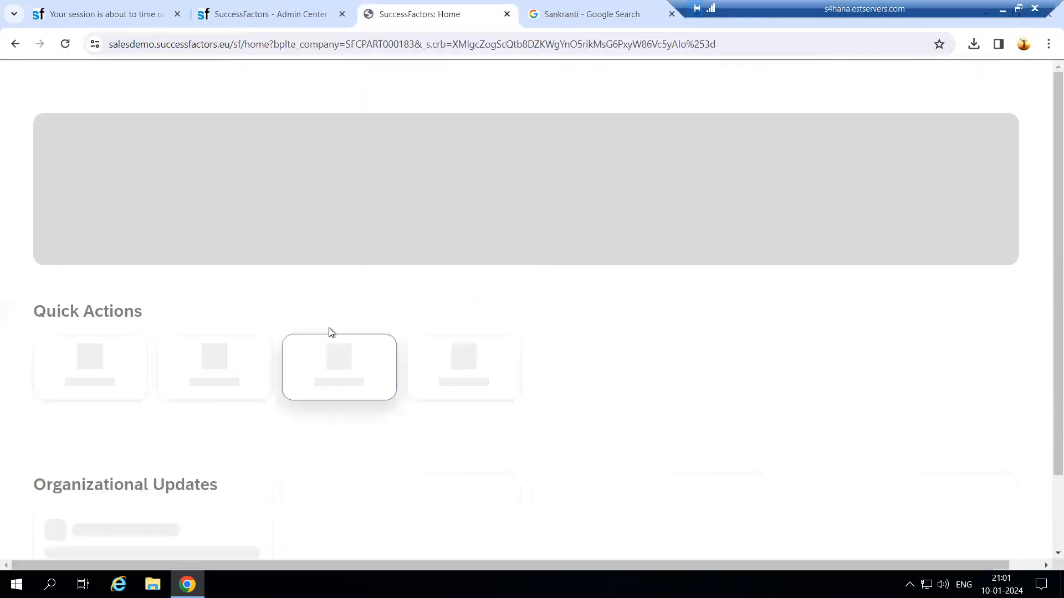
scroll(328, 333, "down", 4)
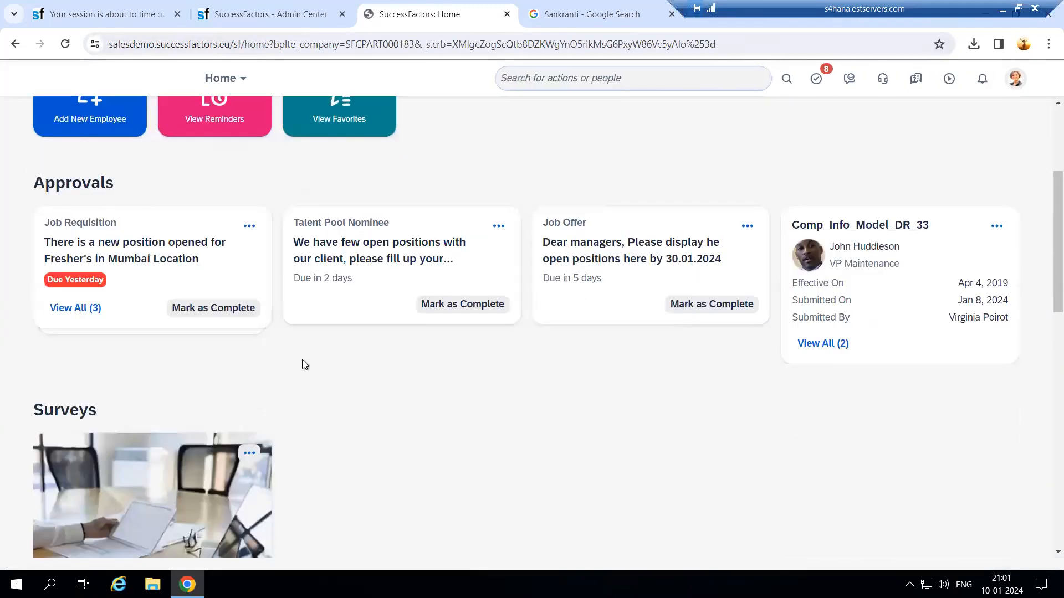
scroll(303, 364, "down", 10)
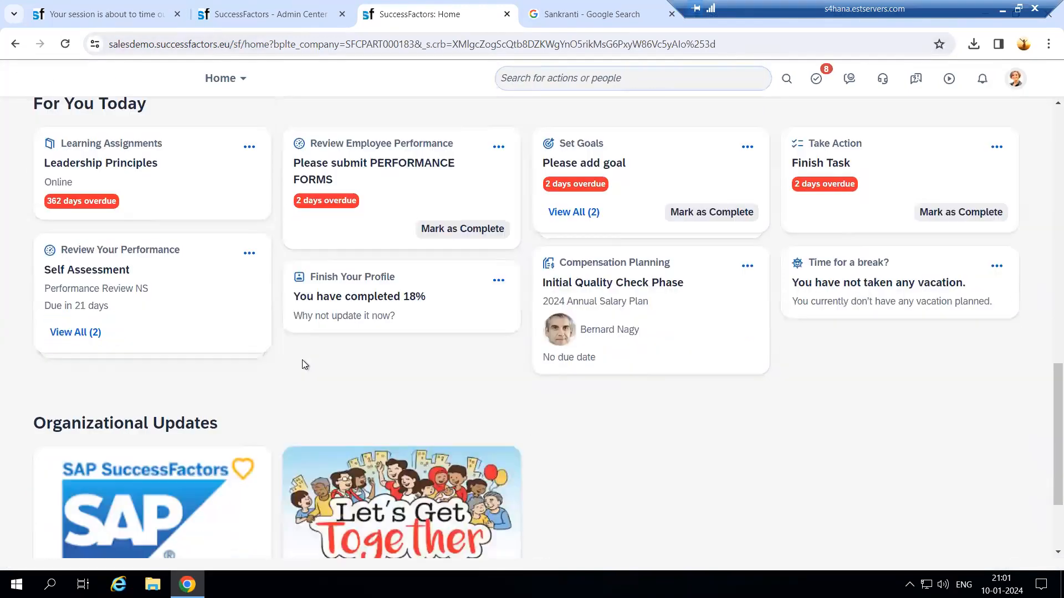
scroll(304, 364, "down", 2)
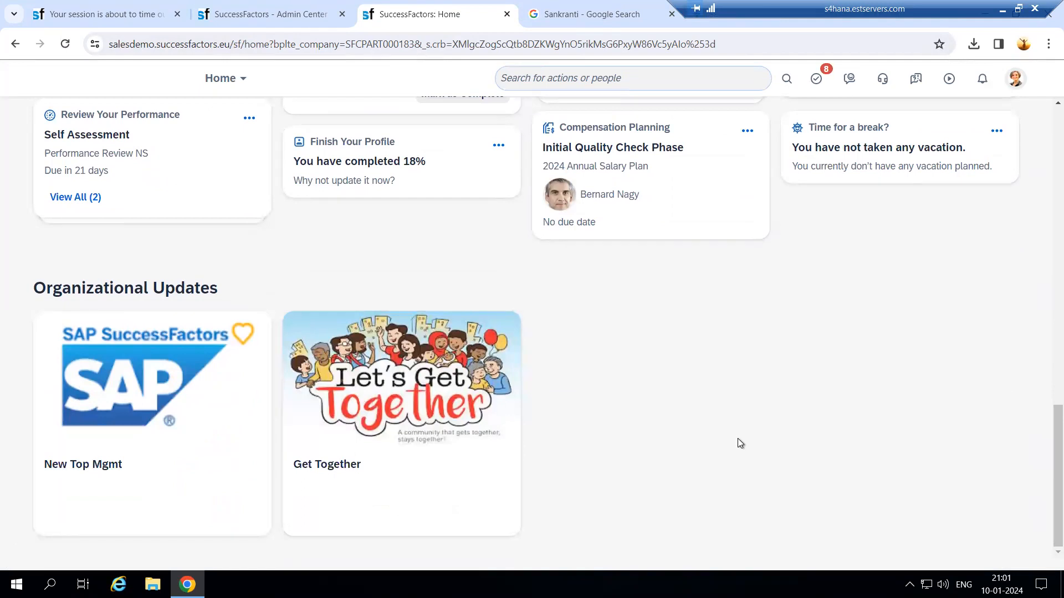
Return to the Manage Organizational Updates tab, reload it, and check the SAP Testing folder for the Ethnic day Celebrations card
left_click(319, 12)
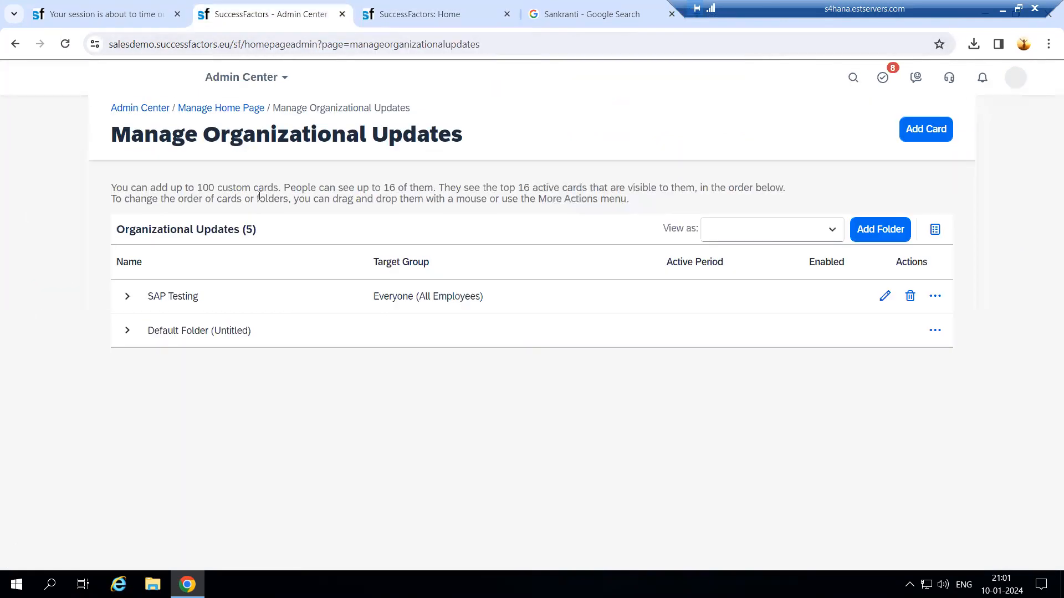
left_click(128, 299)
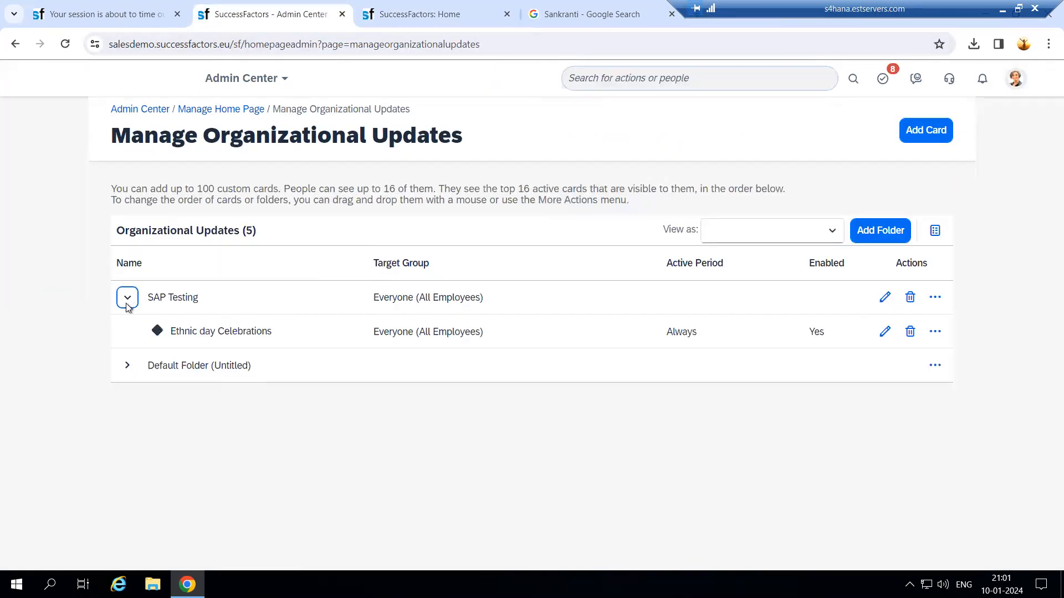
left_click(64, 45)
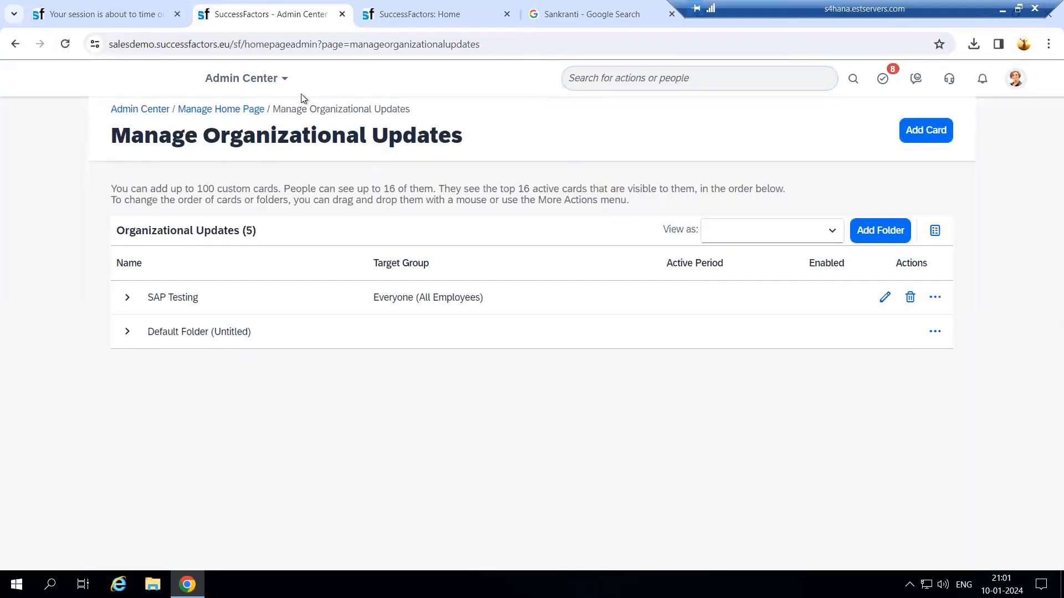
left_click(656, 300)
left_click(738, 298)
left_click(357, 302)
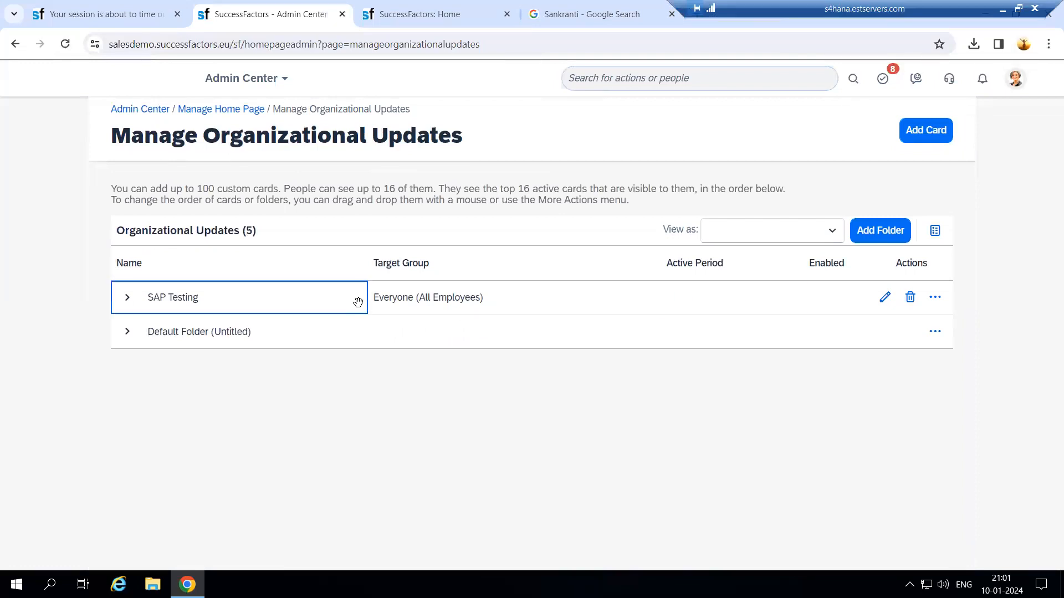
left_click(131, 299)
left_click(127, 298)
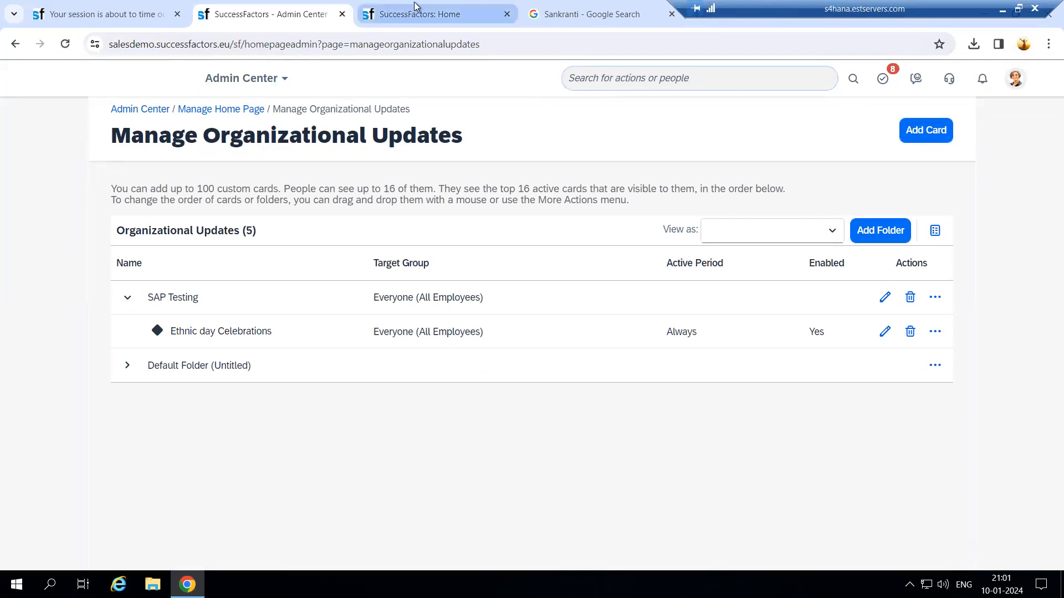
Reload the SuccessFactors home page and view the Ethinic Day card's content under SAP Testing in Organizational Updates, then close it
left_click(427, 14)
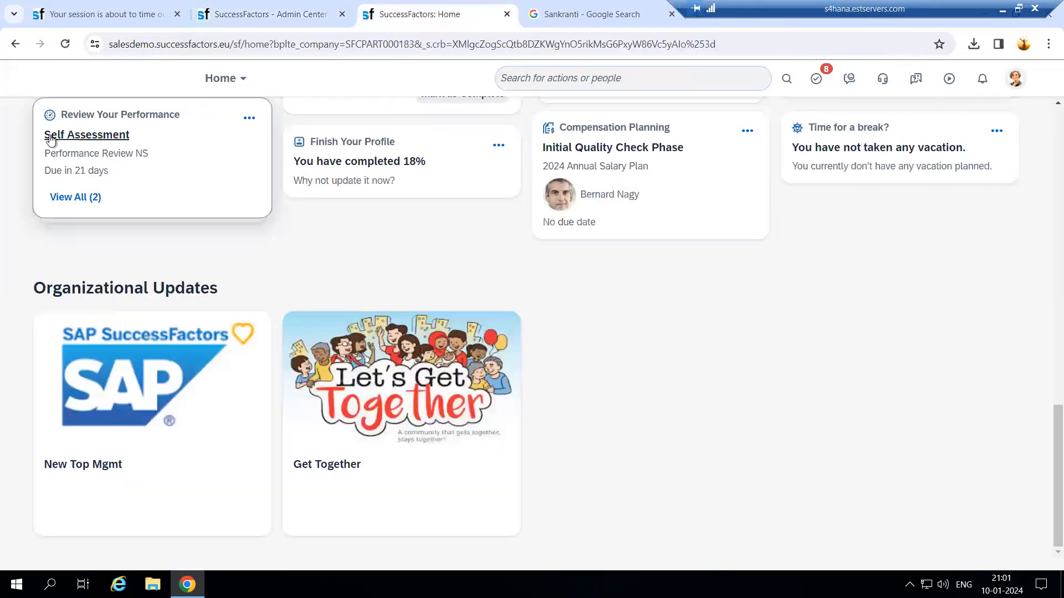
left_click(65, 44)
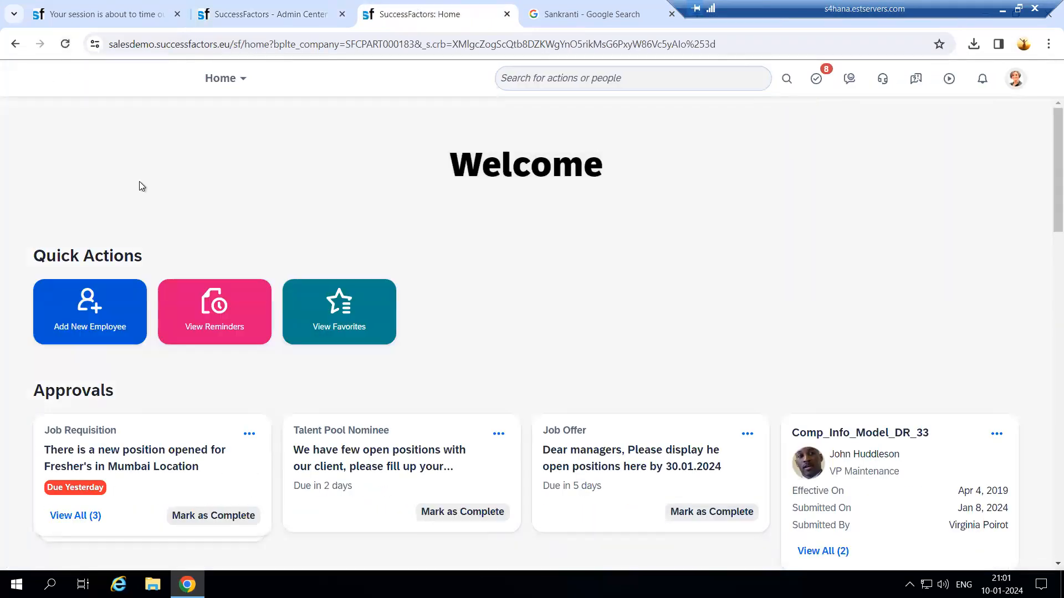
scroll(152, 334, "down", 10)
scroll(164, 345, "down", 10)
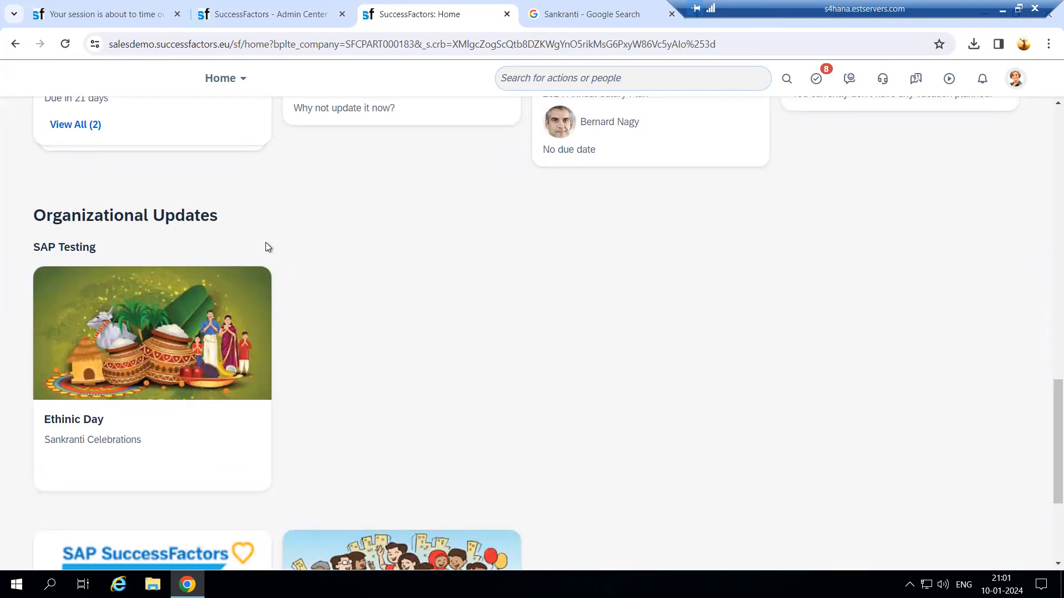
left_click(164, 322)
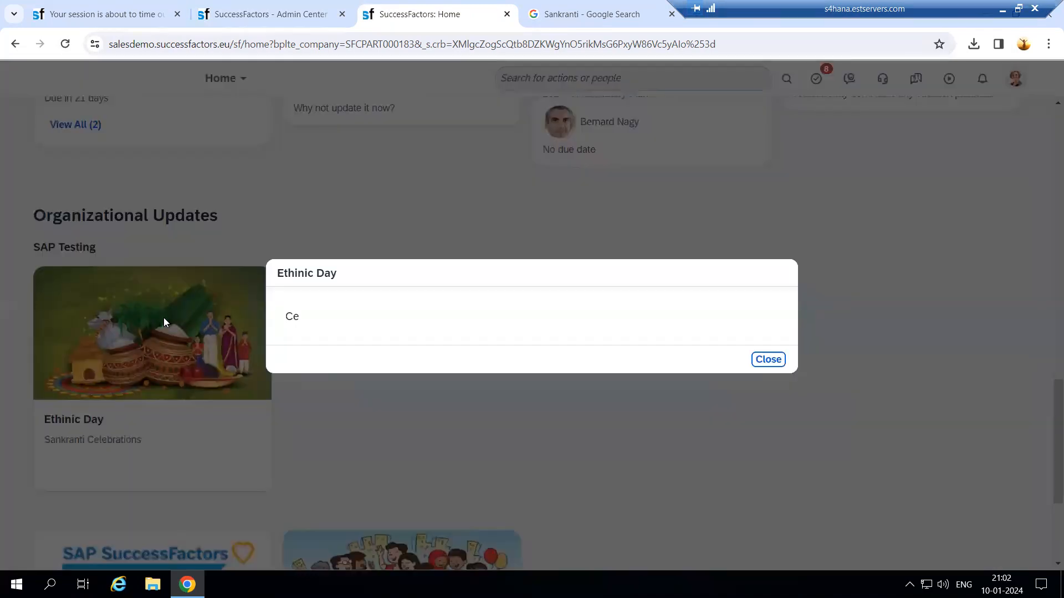
left_click(767, 359)
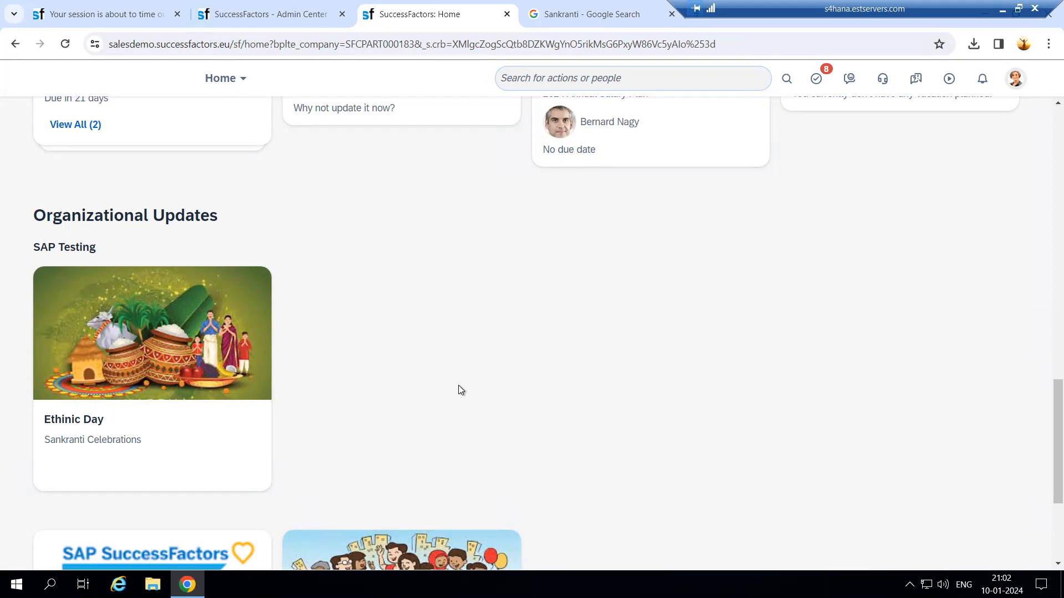
scroll(511, 245, "up", 5)
Return to the Admin Center tab, go to Supplemental Tasks under Manage Home Page, and start a new task
left_click(298, 11)
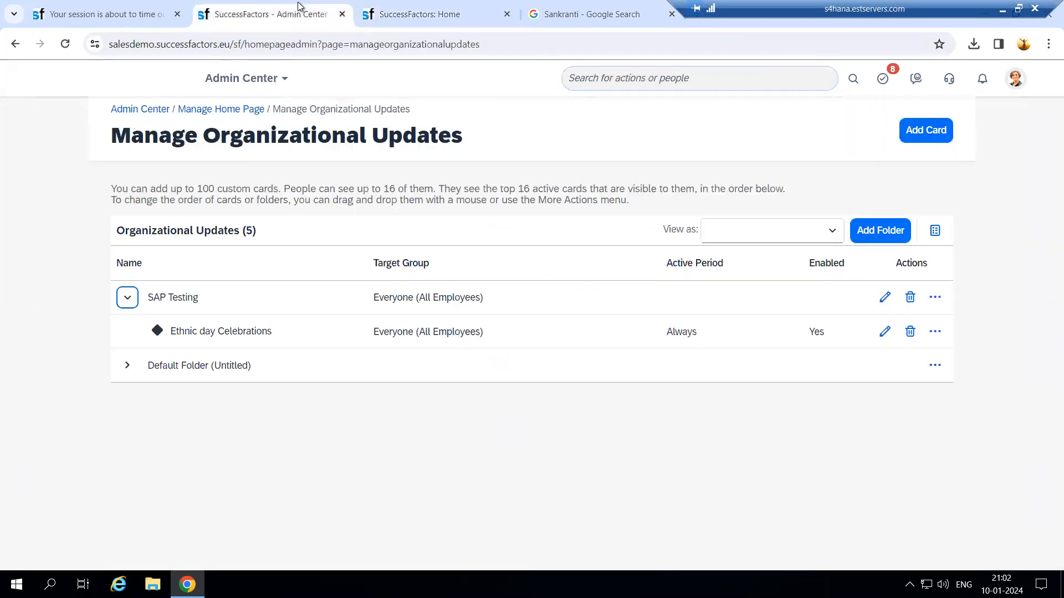
left_click(235, 113)
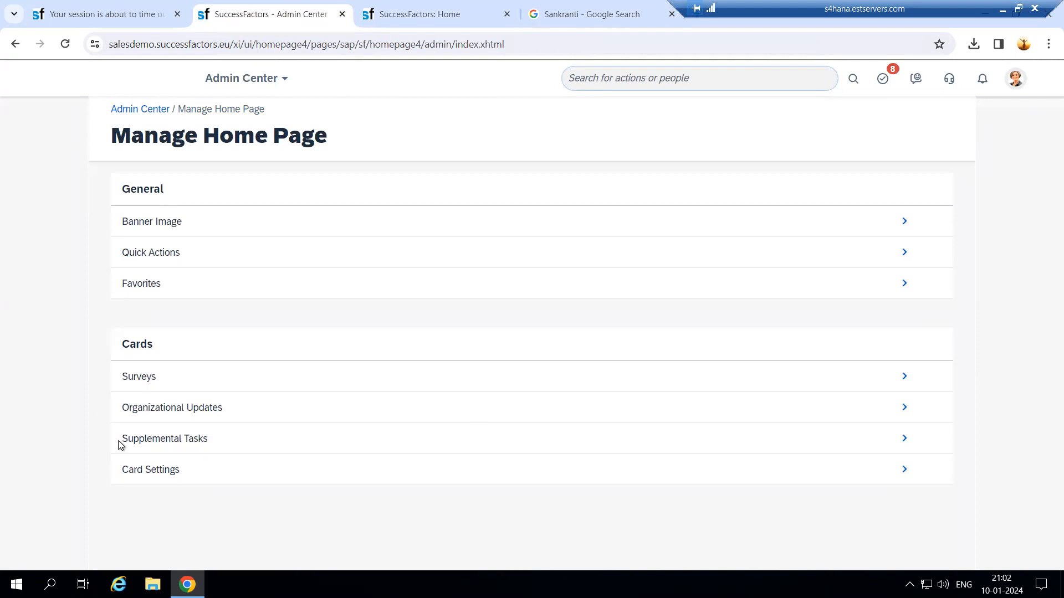
left_click_drag(120, 441, 407, 437)
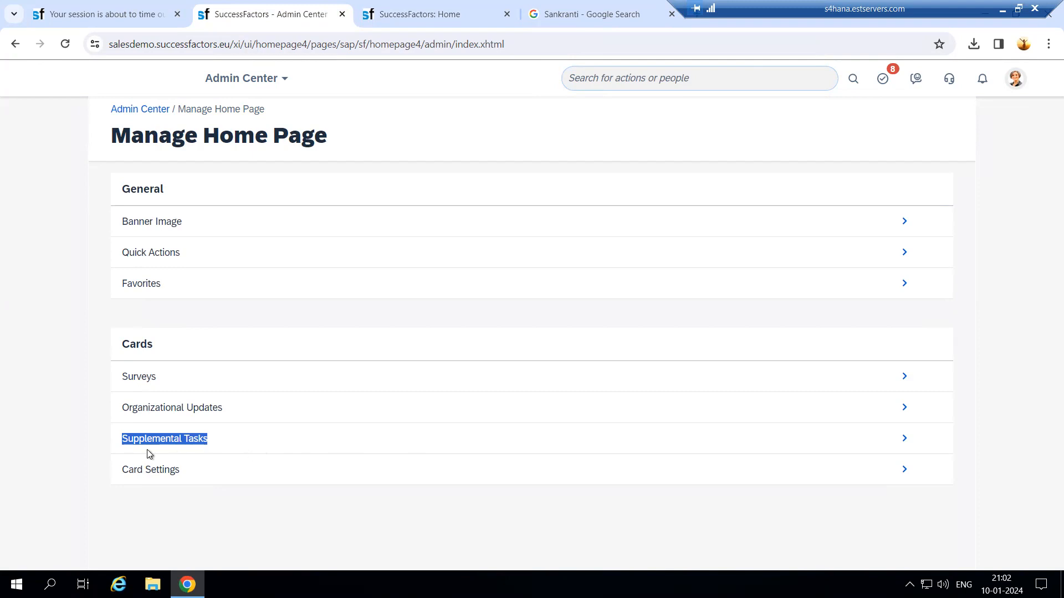
left_click(911, 446)
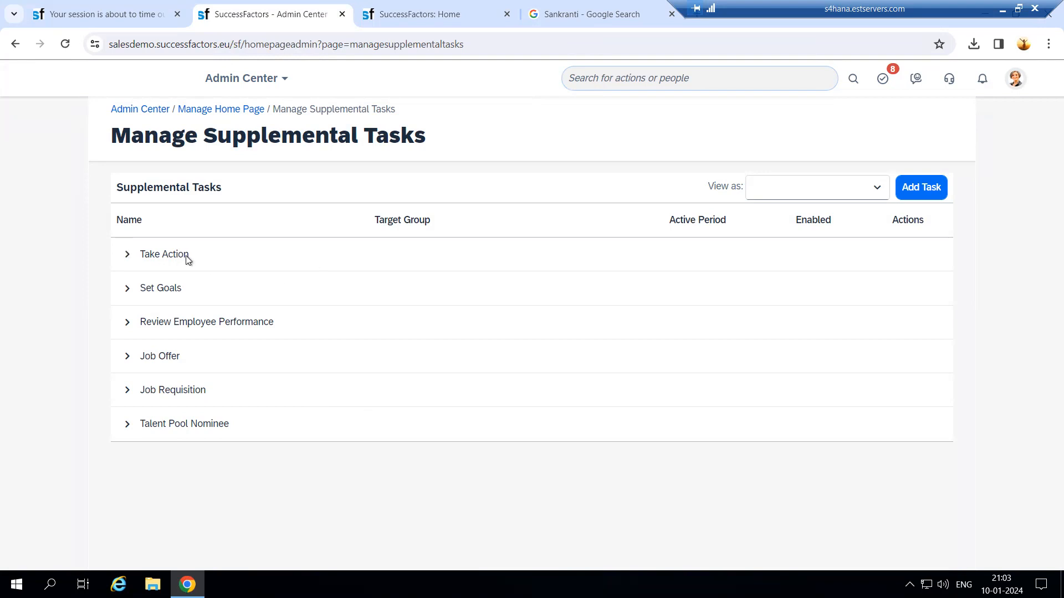
left_click(922, 198)
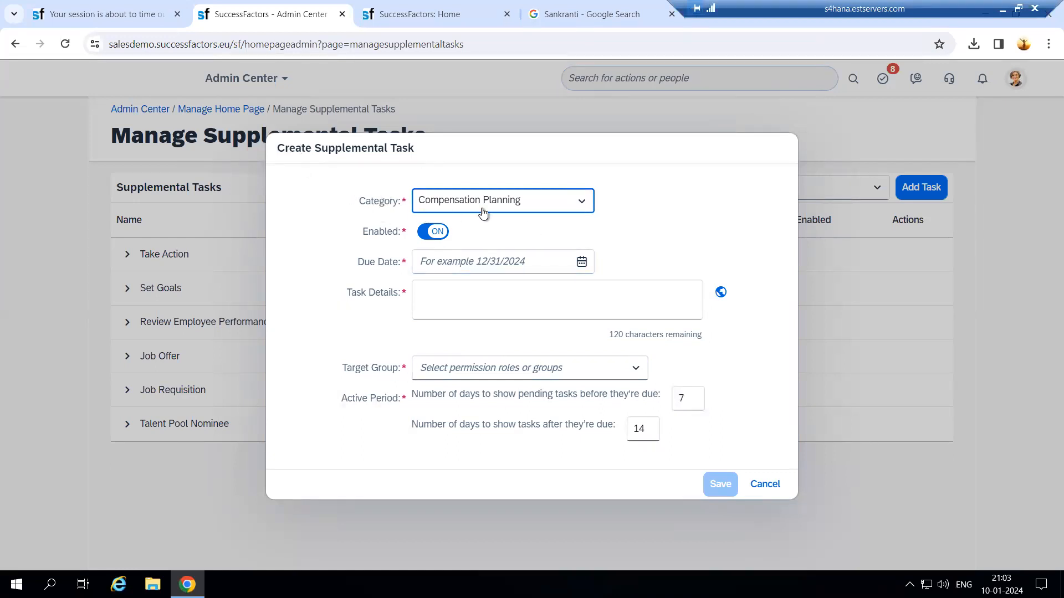
Set the supplemental task's category to Take Action and its due date to 01/18/2024
left_click(581, 207)
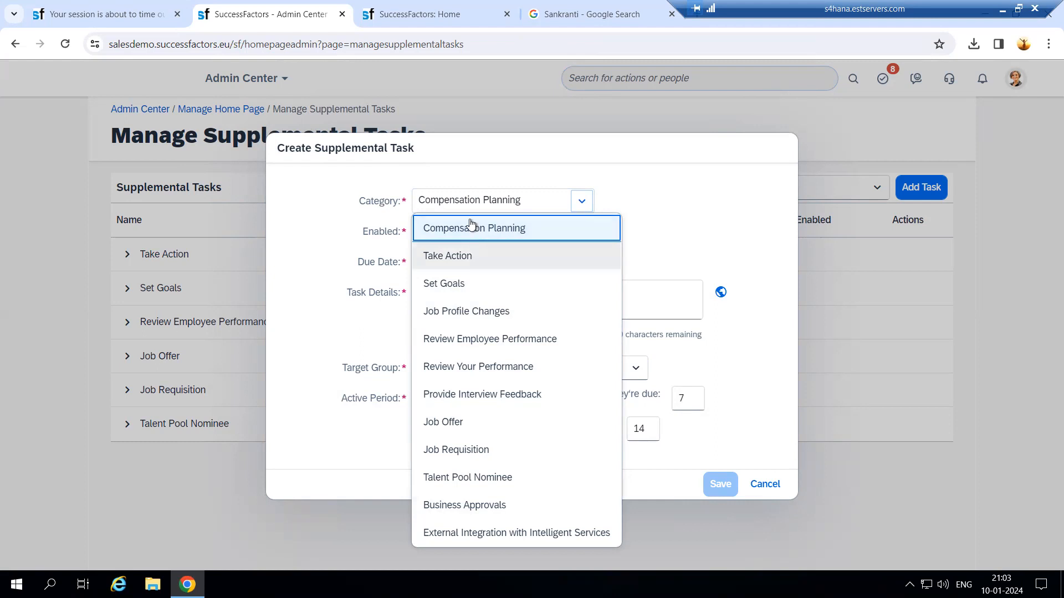
left_click(462, 256)
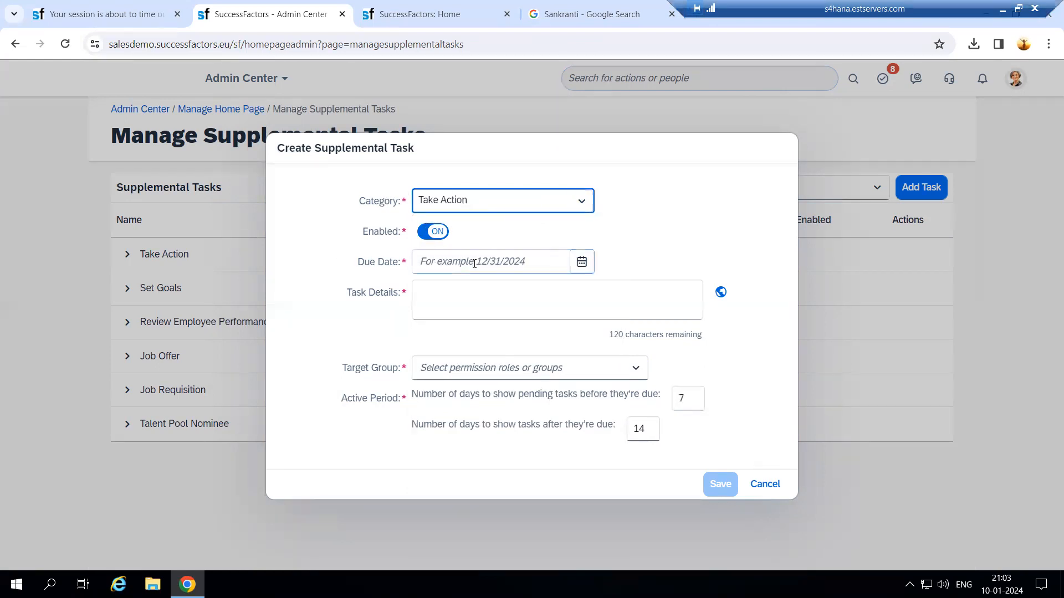
left_click(582, 262)
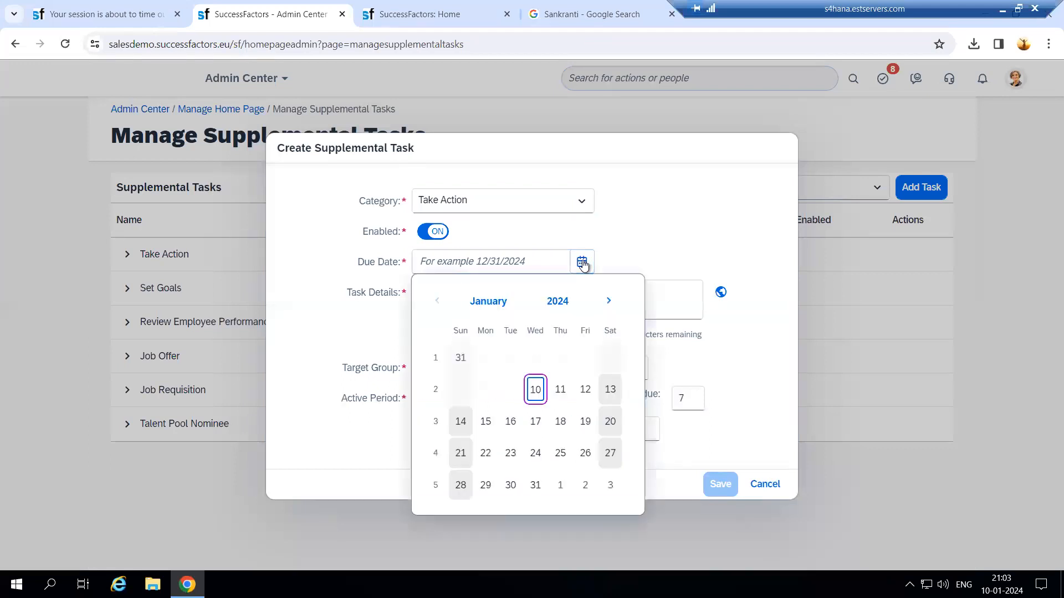
left_click(562, 424)
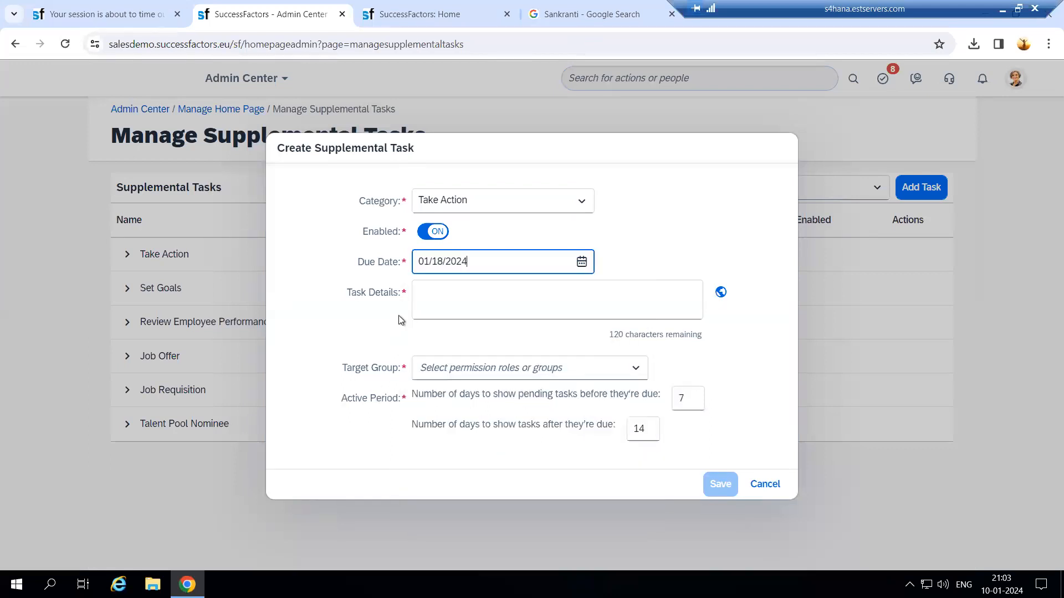
left_click(542, 291)
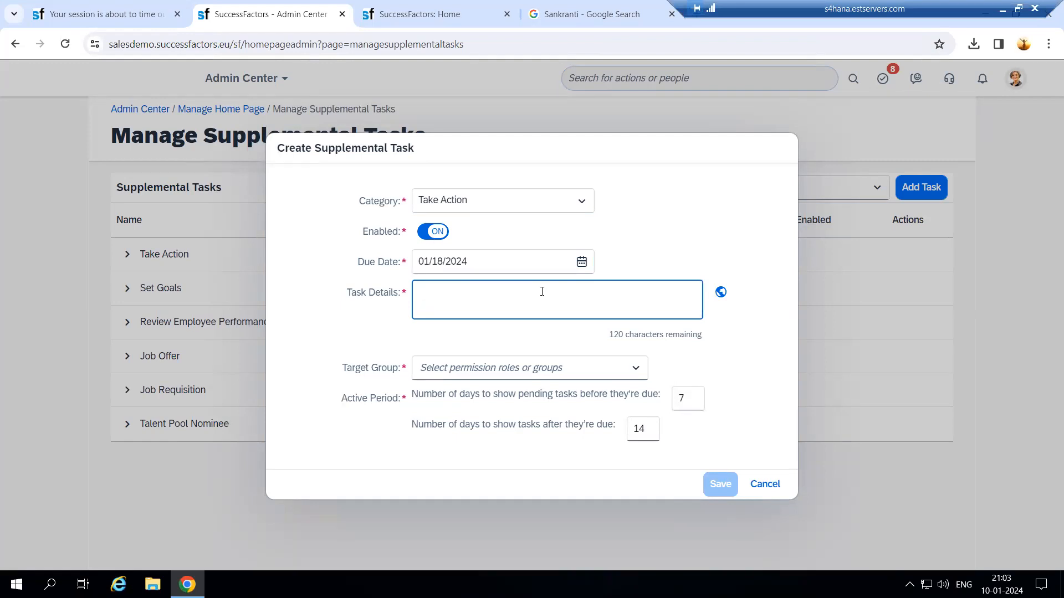
Change the supplemental task's category to Set Goals and enter PMGM as the task details
left_click(582, 199)
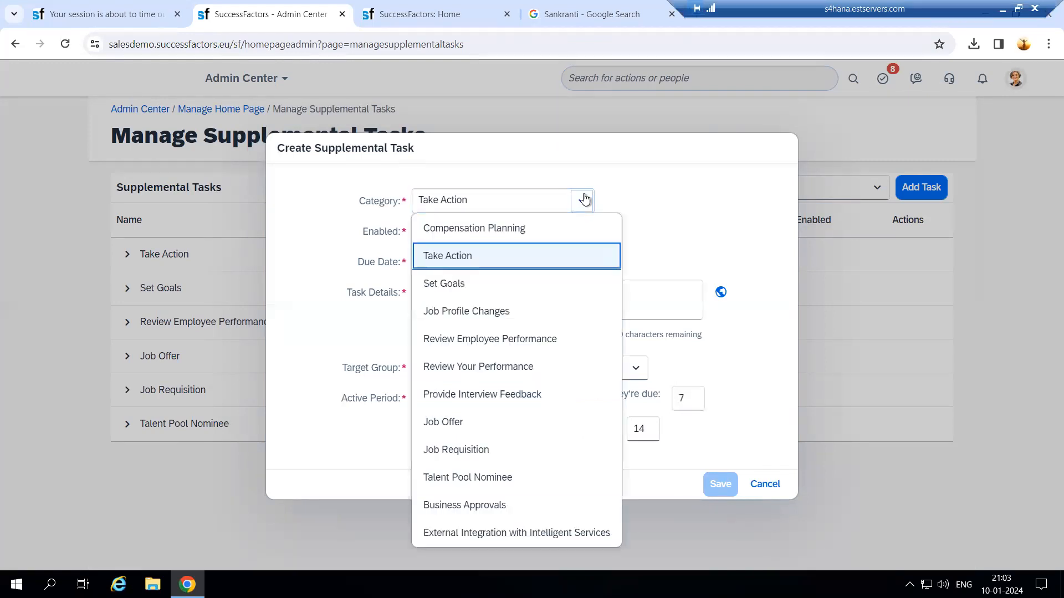
left_click(444, 283)
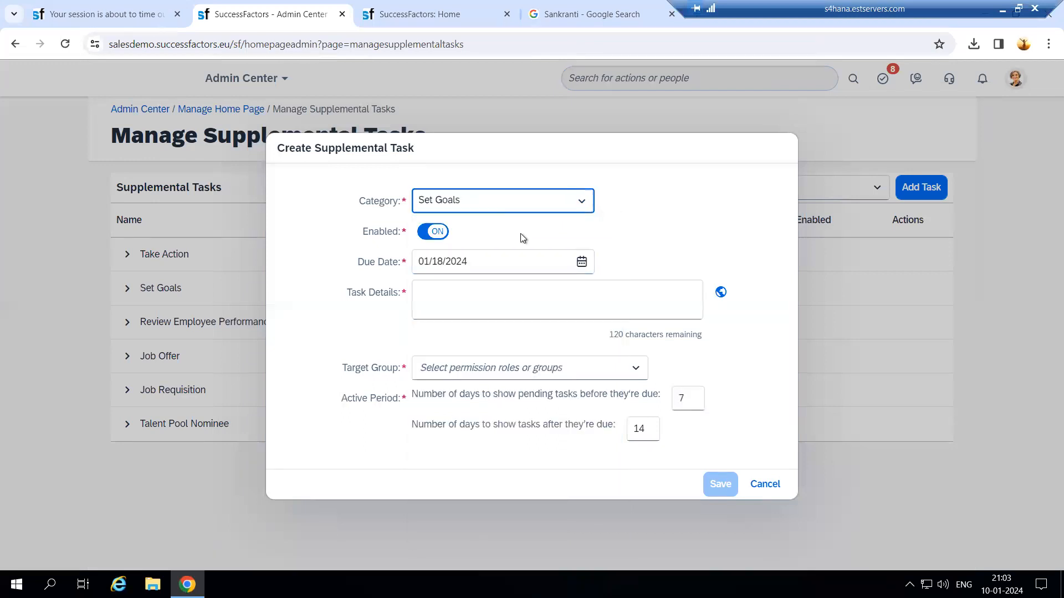
left_click(467, 302)
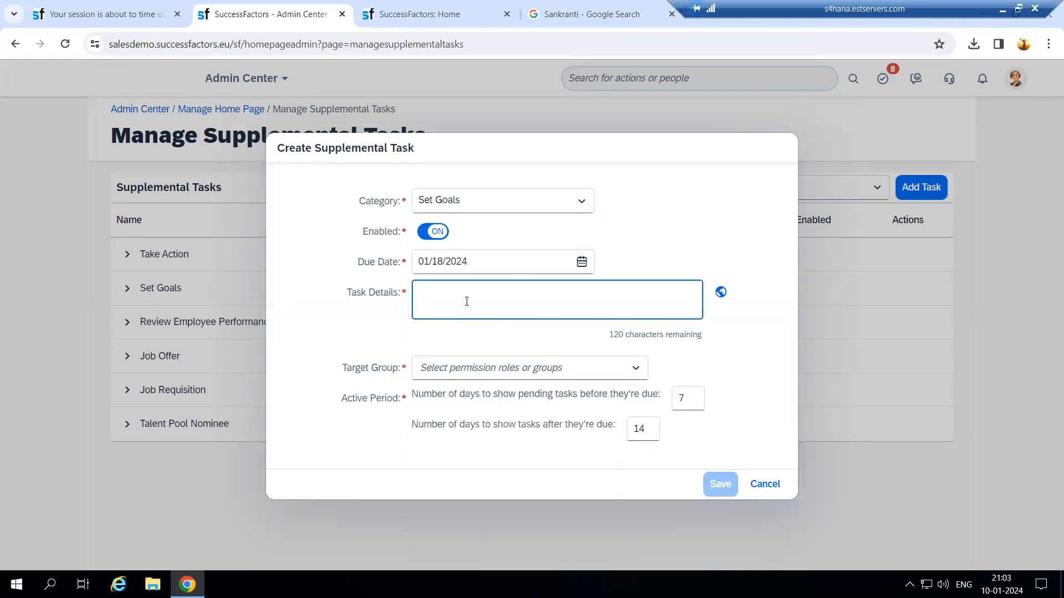
type("P")
key("BackSpace")
type("PMGM")
Assign Everyone (All Employees) as the target group of the supplemental task
left_click(635, 372)
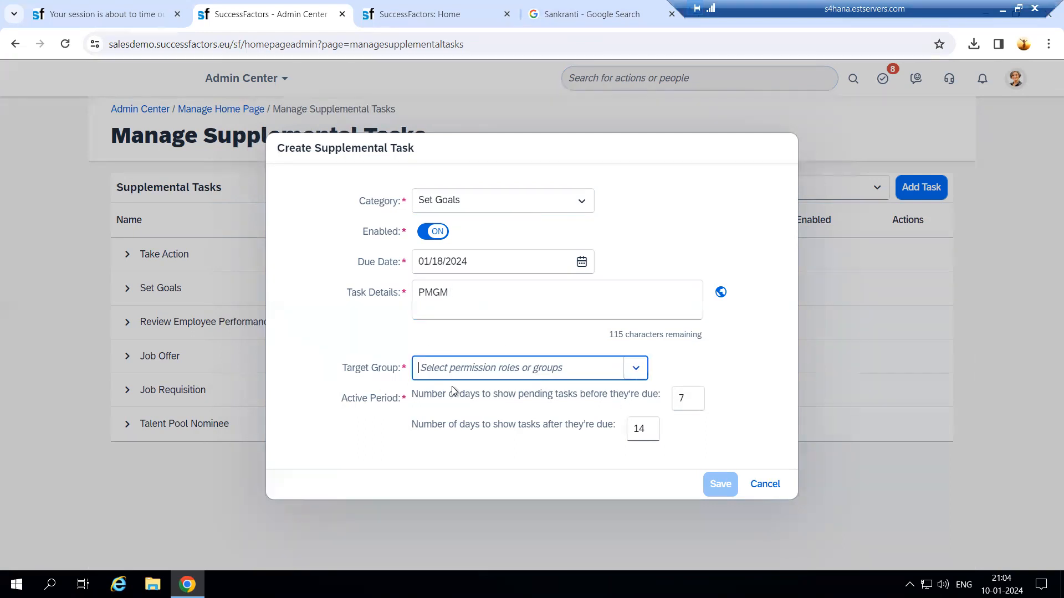
left_click(438, 82)
left_click(437, 82)
left_click(431, 82)
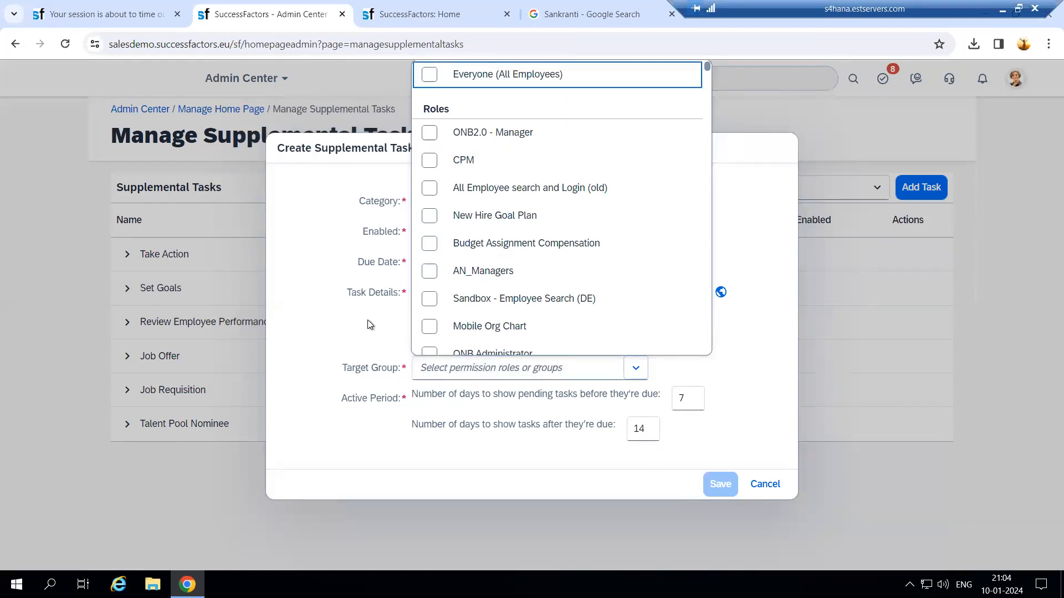
left_click(430, 74)
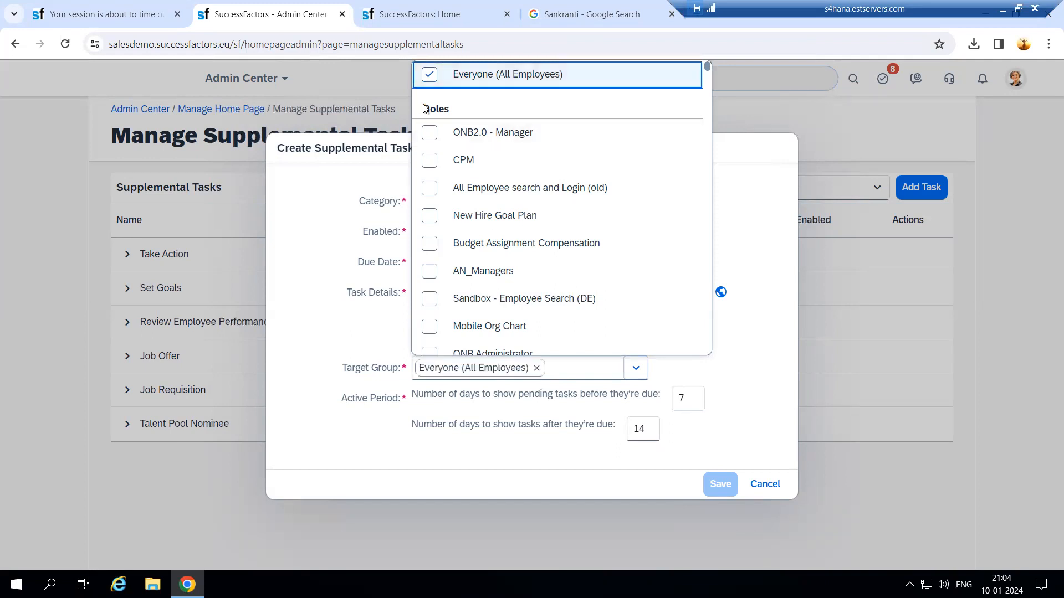
left_click(330, 285)
Set the supplemental task's due date to 01/19/2024
left_click_drag(347, 398, 483, 398)
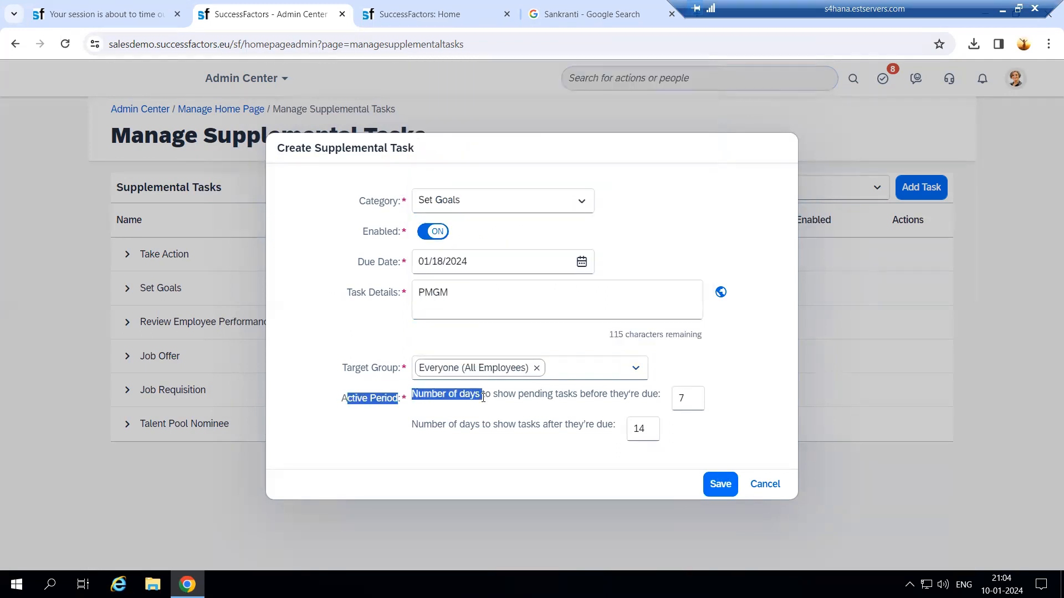
left_click(483, 398)
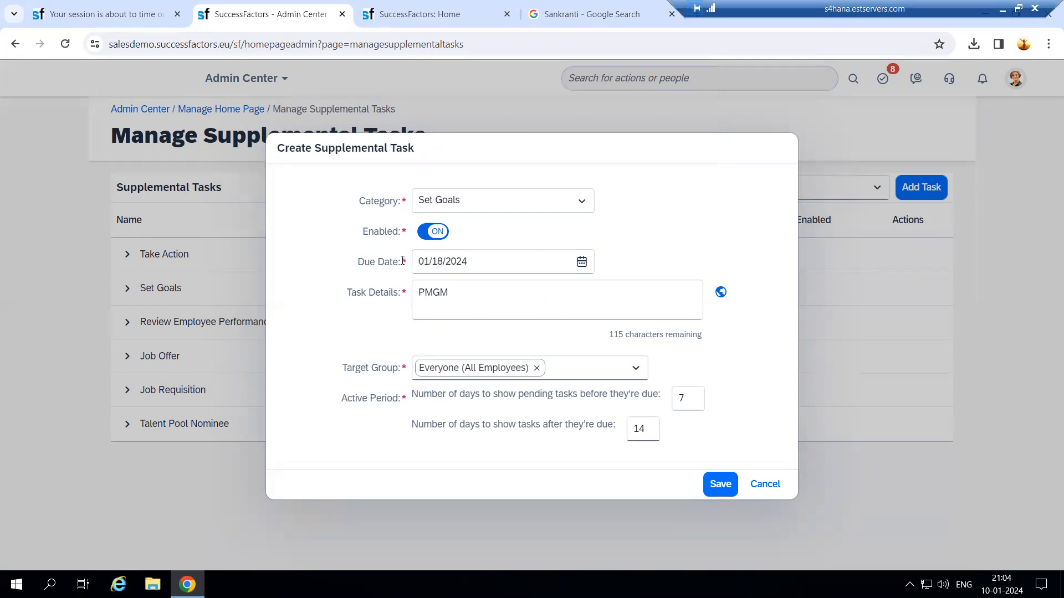
left_click(582, 262)
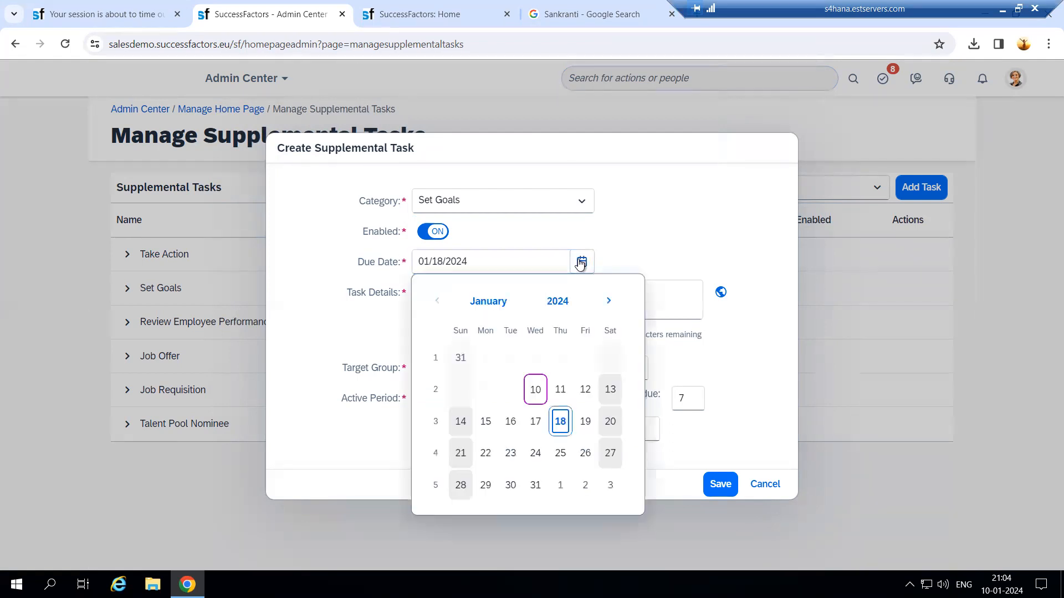
left_click(560, 423)
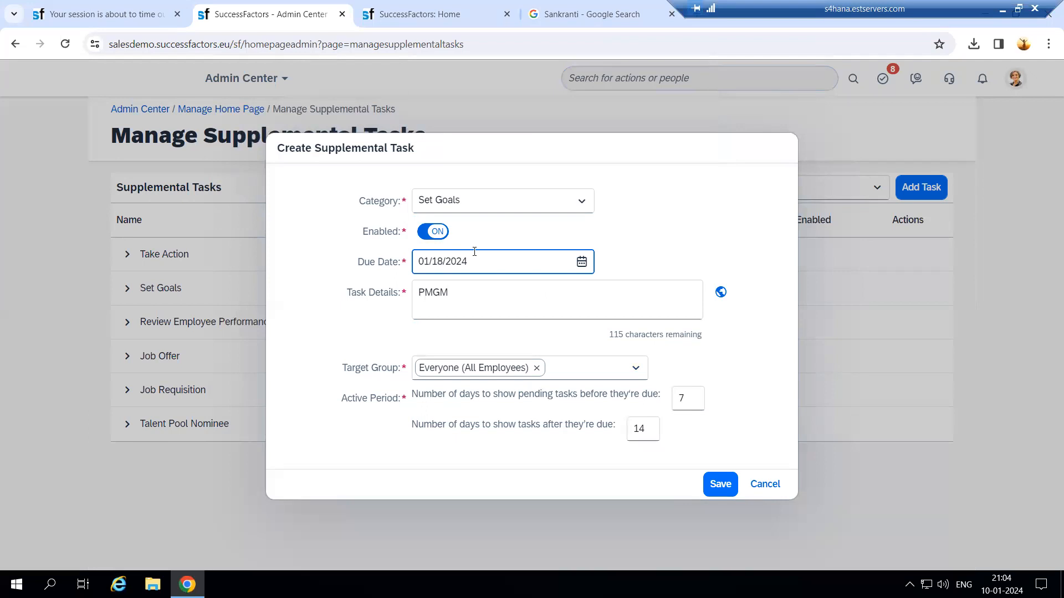
left_click(582, 261)
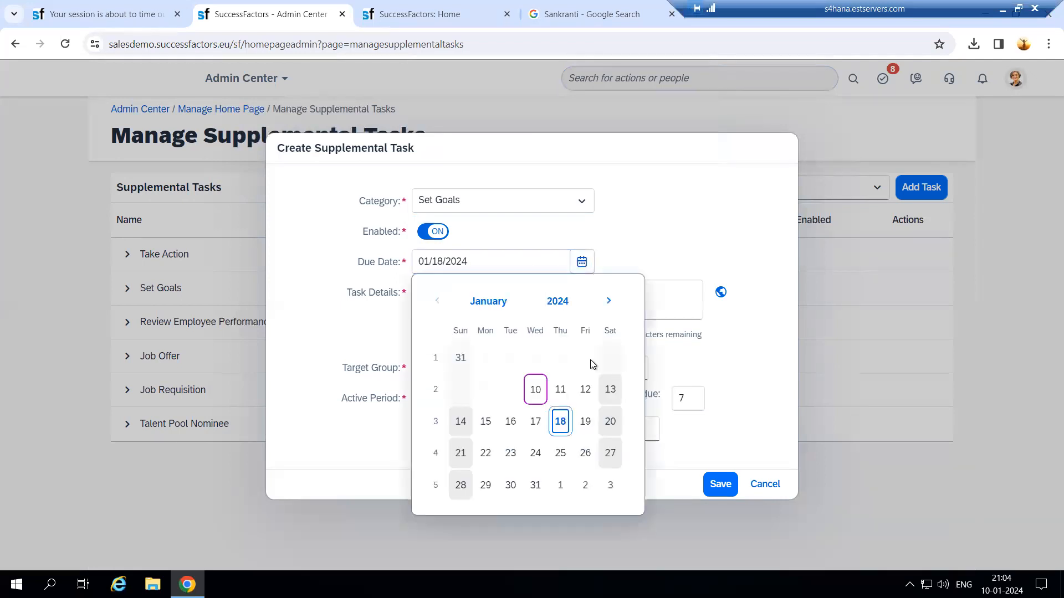
left_click(584, 423)
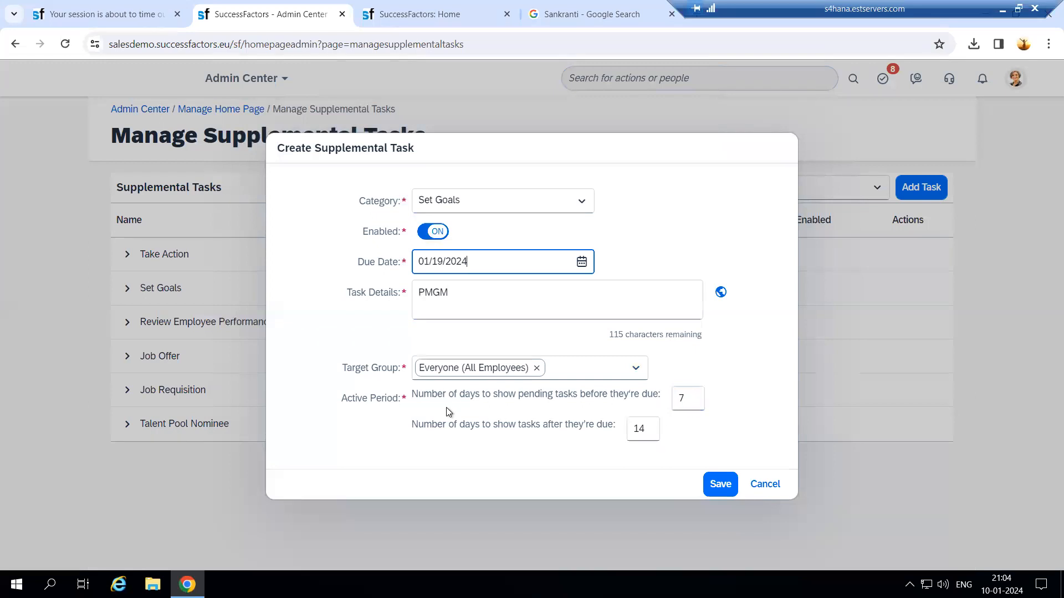
Set the number of days to show tasks after they're due to 2 and save the supplemental task
left_click_drag(411, 425, 492, 425)
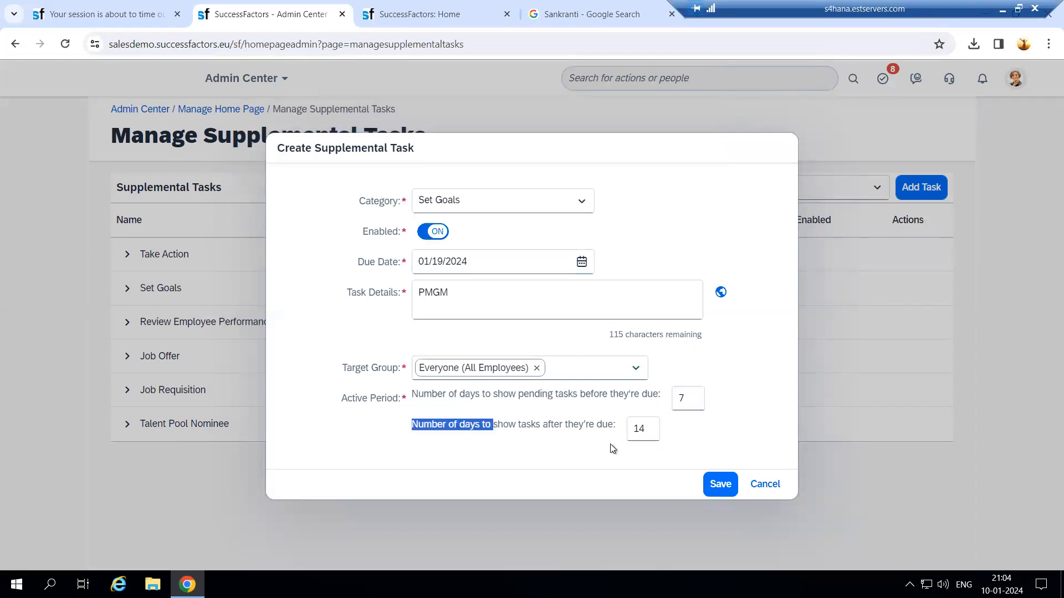
left_click(652, 431)
key("BackSpace")
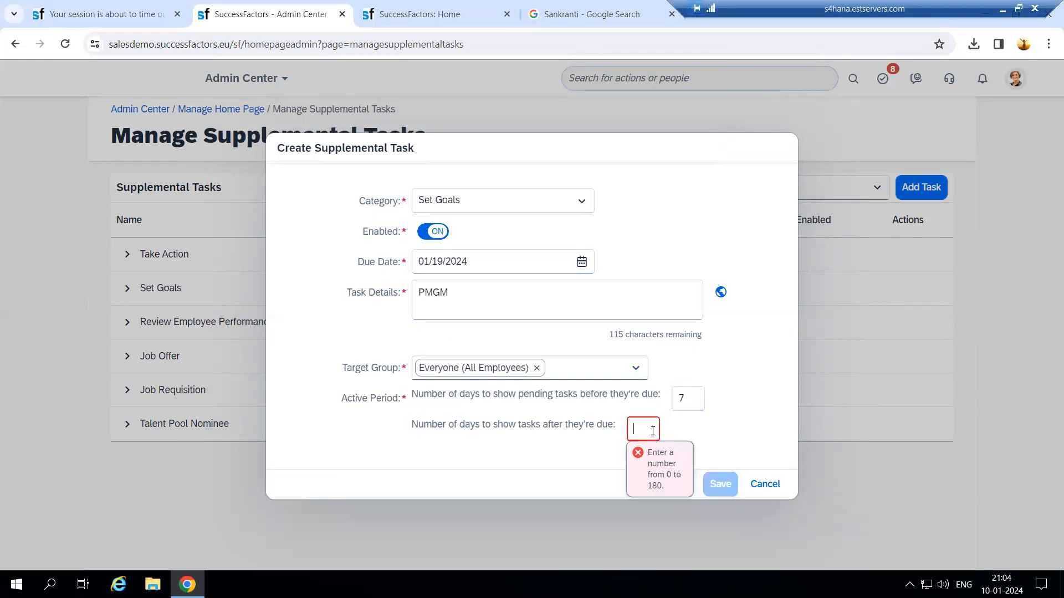
type("2")
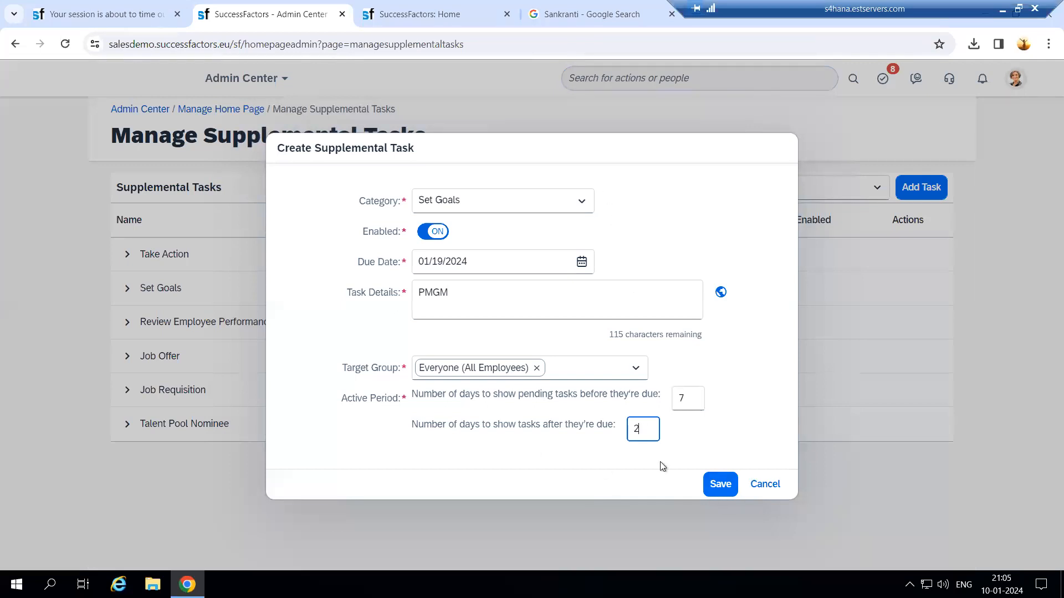
left_click(717, 496)
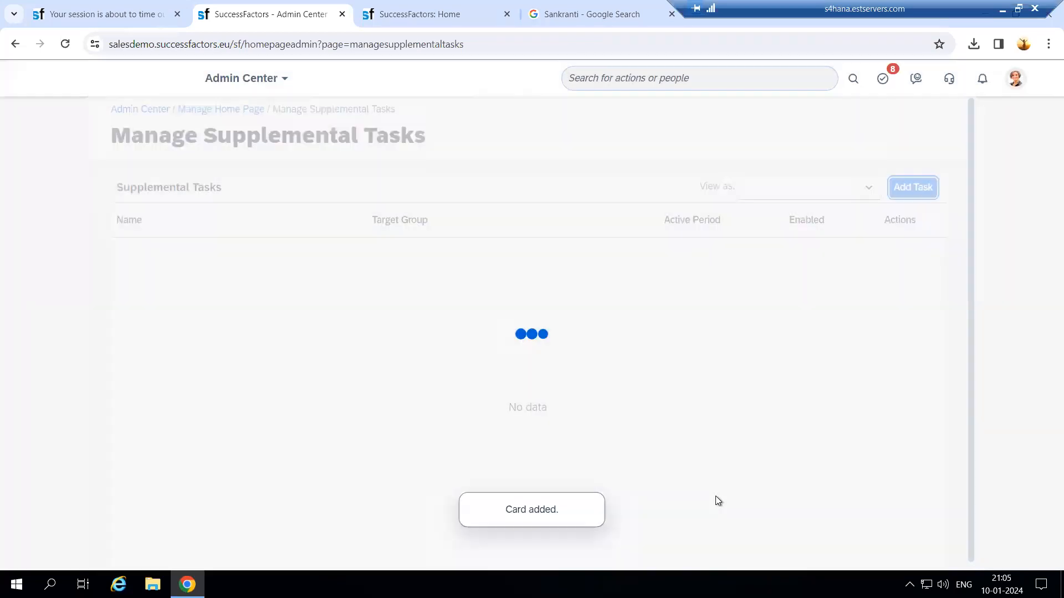
Check the PMGM task under Set Goals, reload Manage Supplemental Tasks, and reload the home page in its own tab
scroll(284, 451, "down", 1)
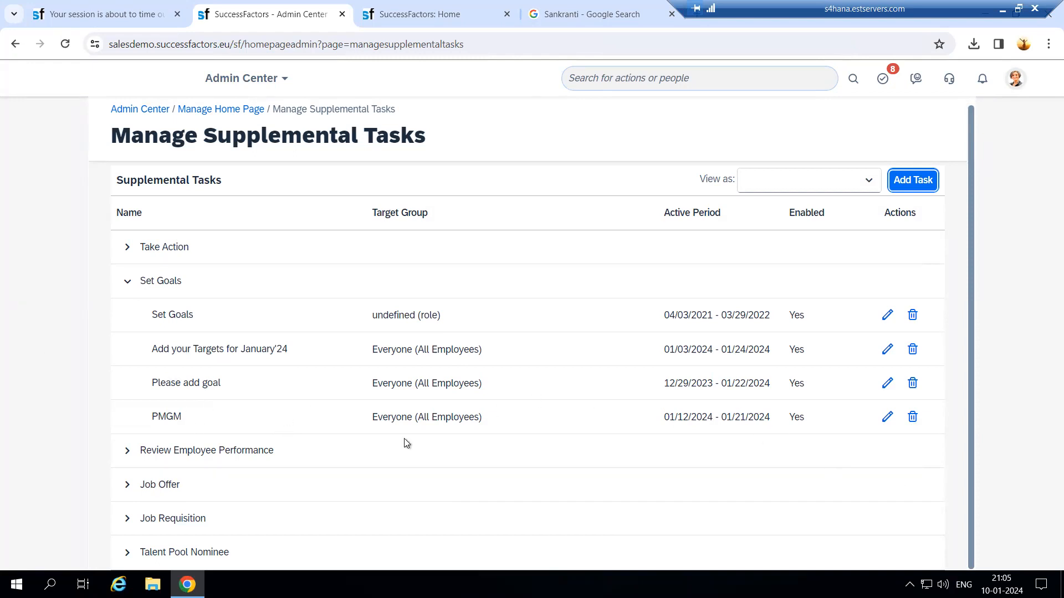
left_click(65, 44)
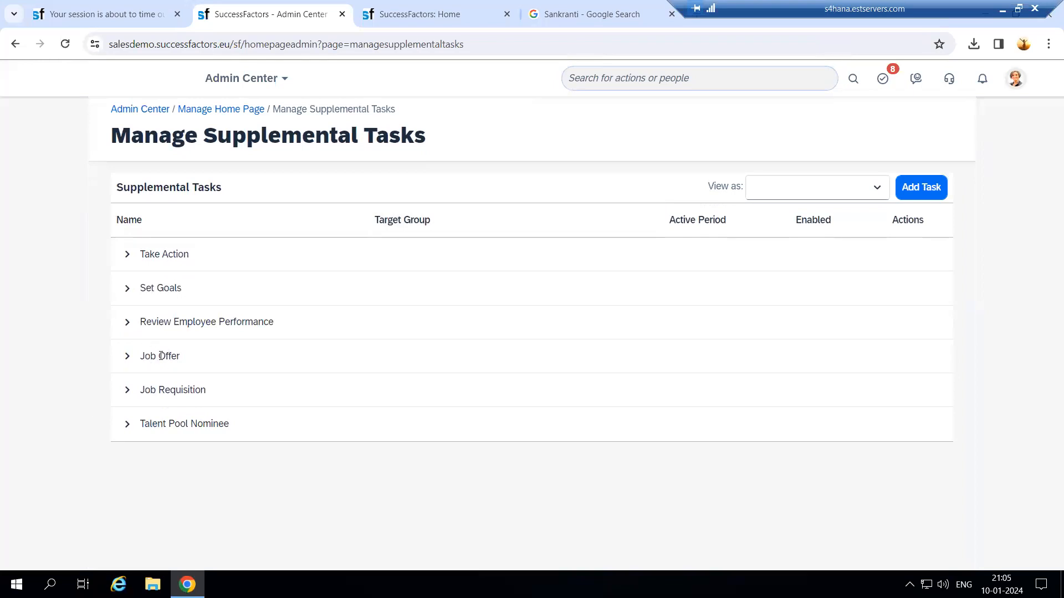
left_click(436, 10)
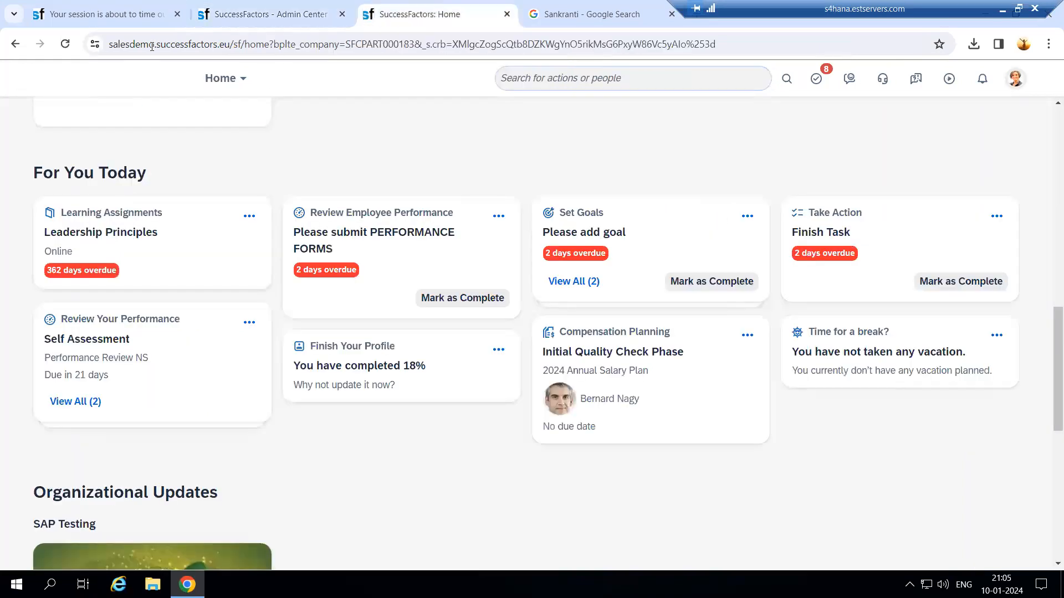
left_click(67, 46)
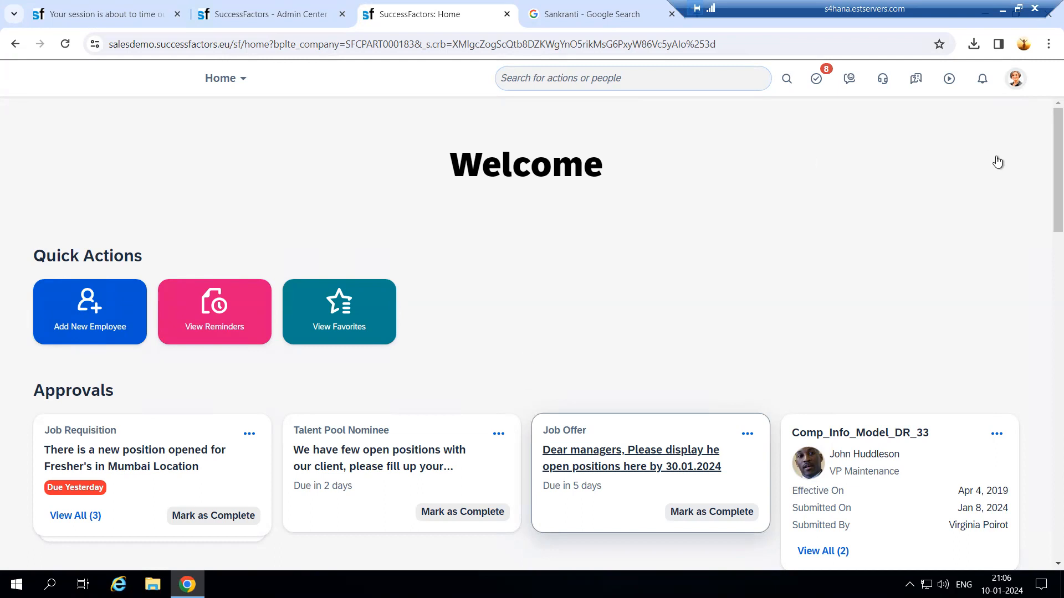
Check the Set Goals card in the home page's For You Today section, and look at the notifications before closing them
scroll(1044, 322, "down", 7)
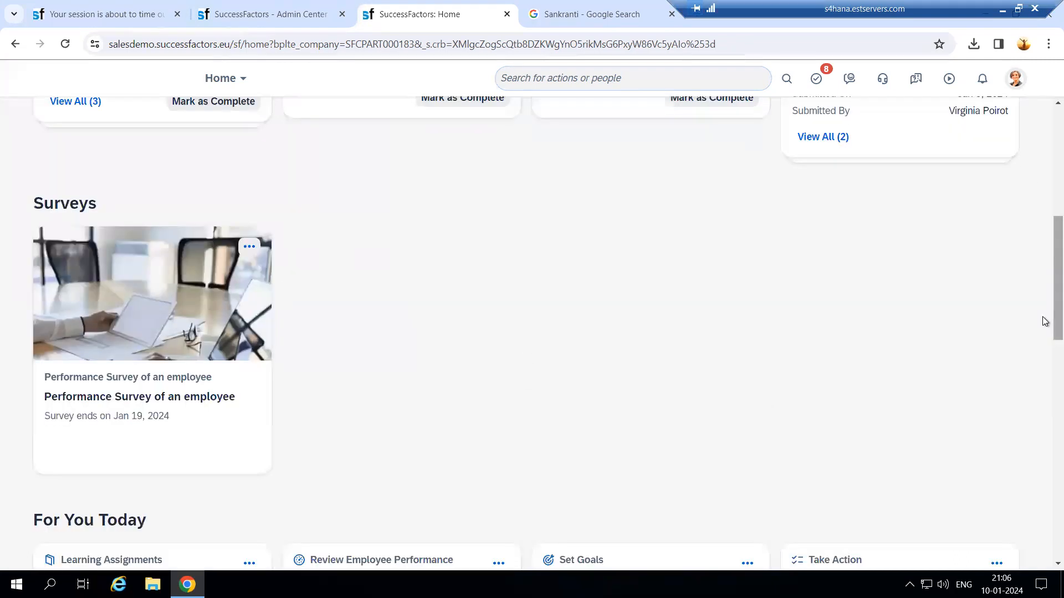
left_click_drag(1044, 322, 1045, 421)
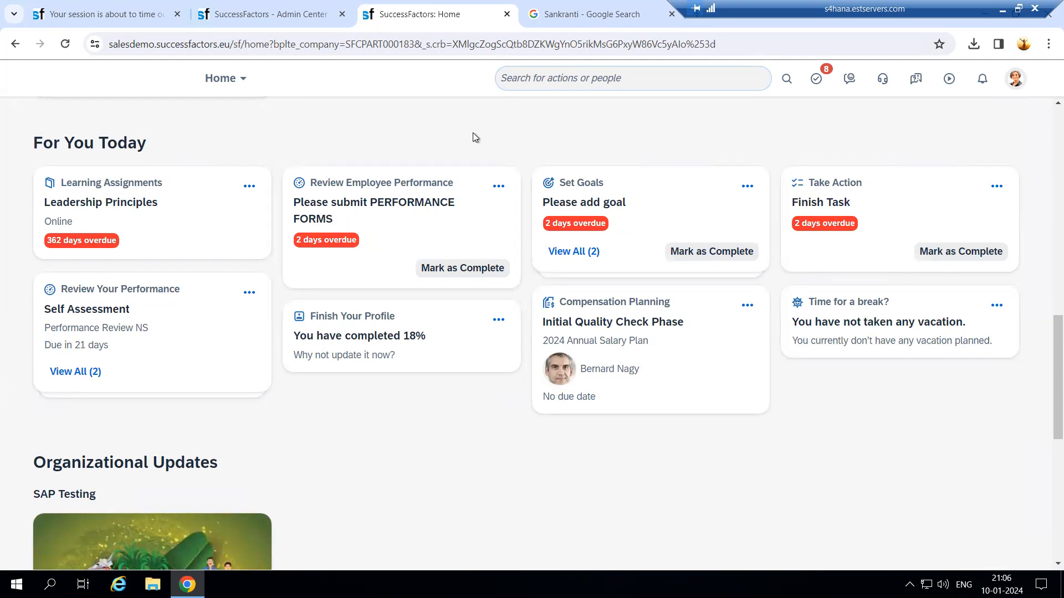
left_click(982, 79)
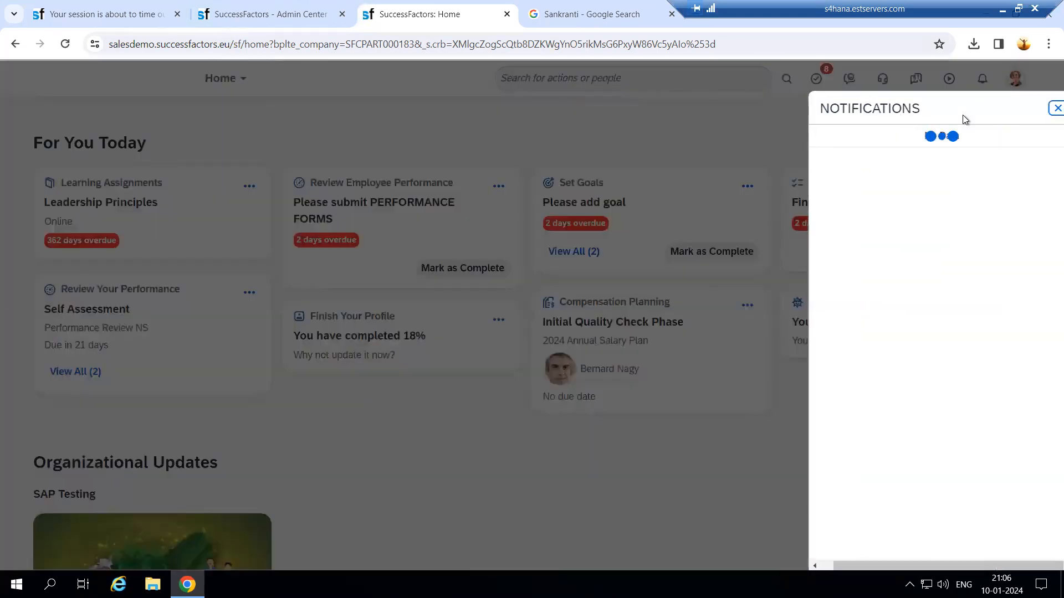
left_click(1045, 109)
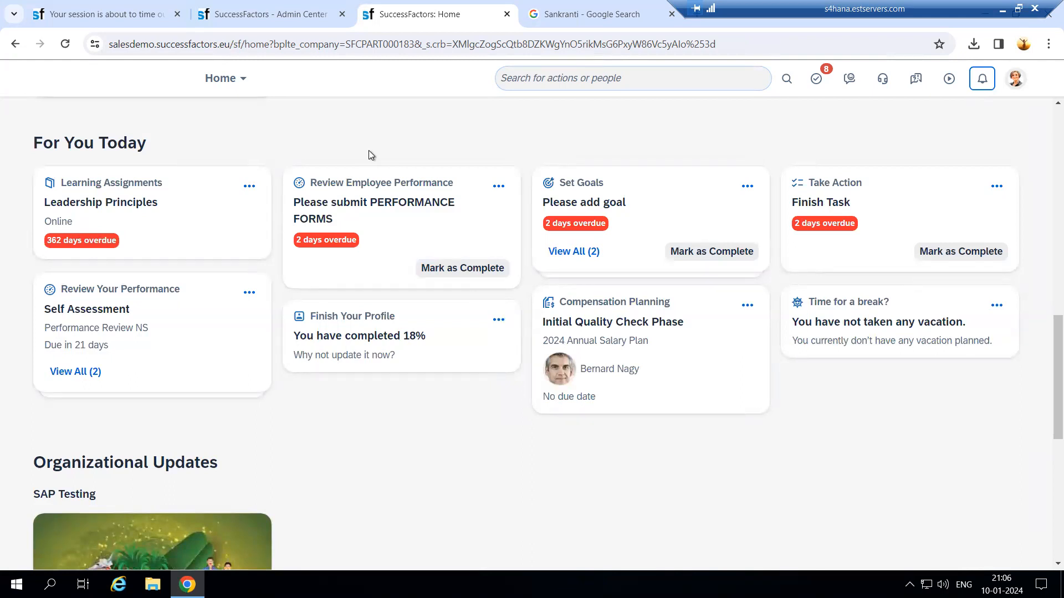
Reload the home page and review its cards from Approvals through Surveys to For You Today
left_click(66, 45)
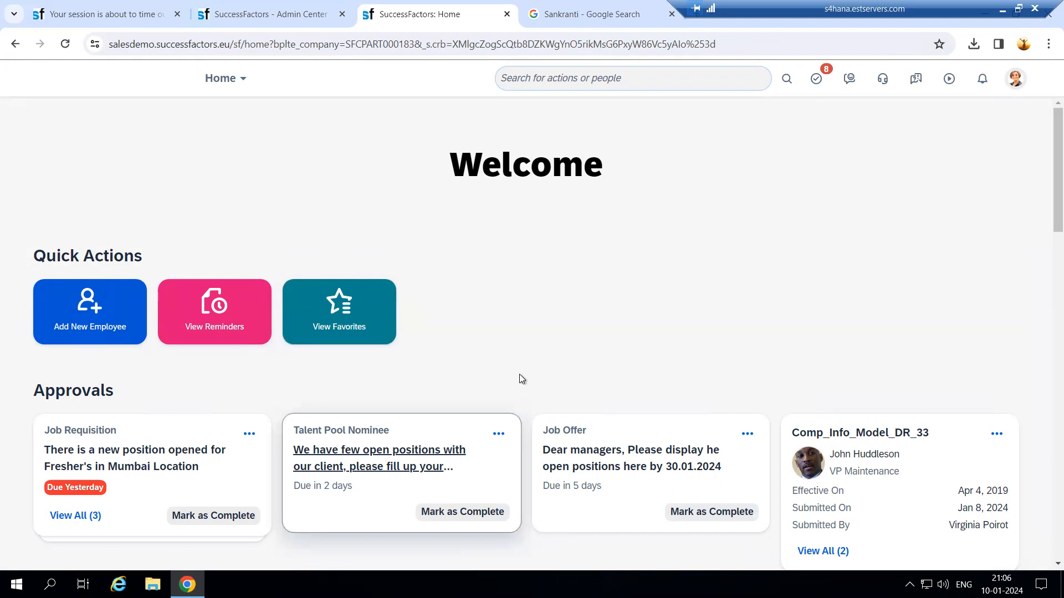
scroll(596, 366, "down", 3)
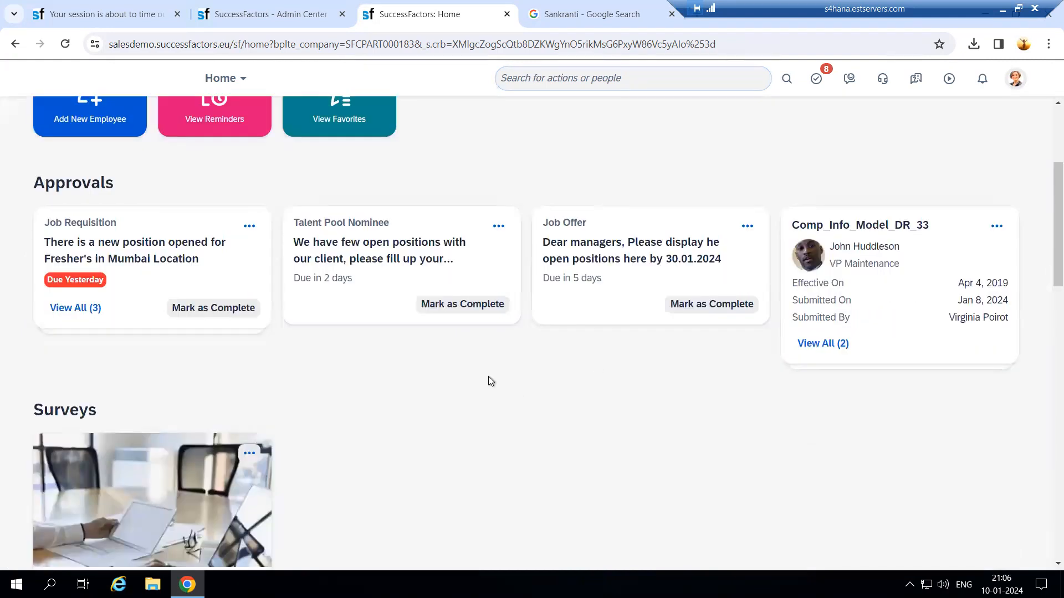
scroll(488, 422, "down", 3)
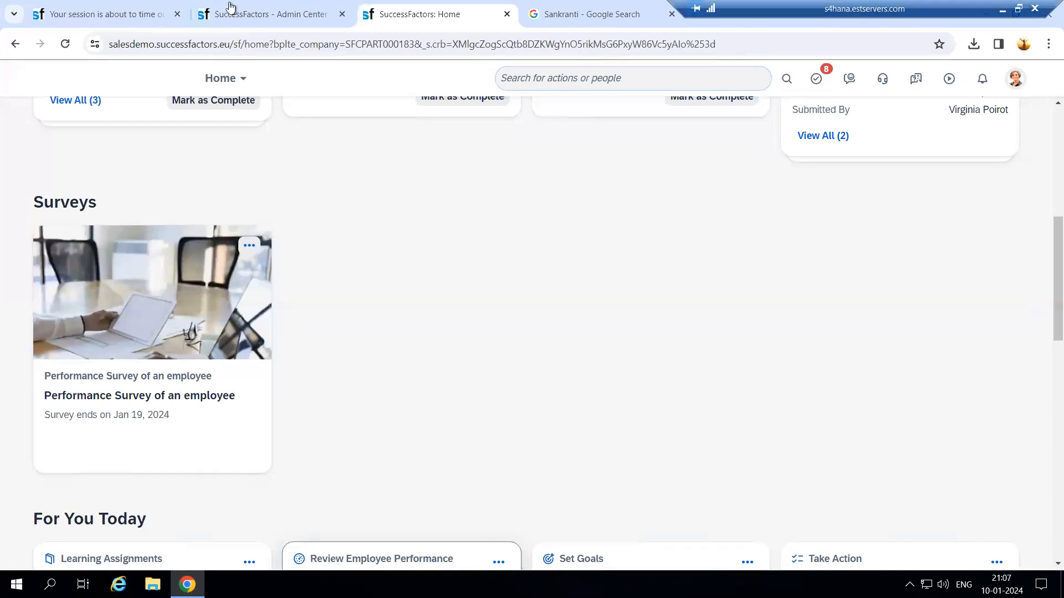
left_click(1034, 8)
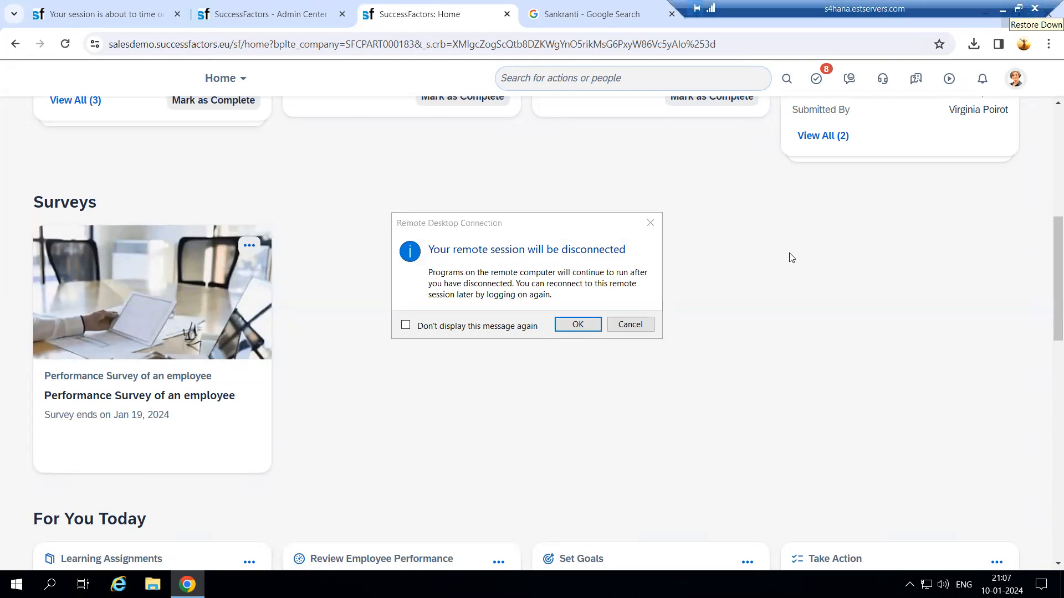
left_click(630, 325)
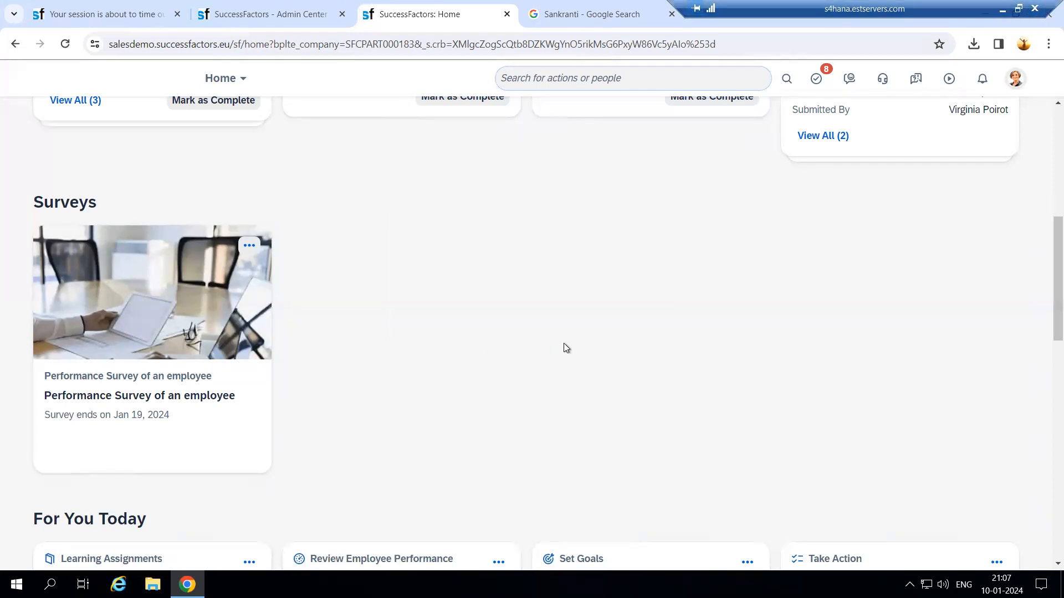